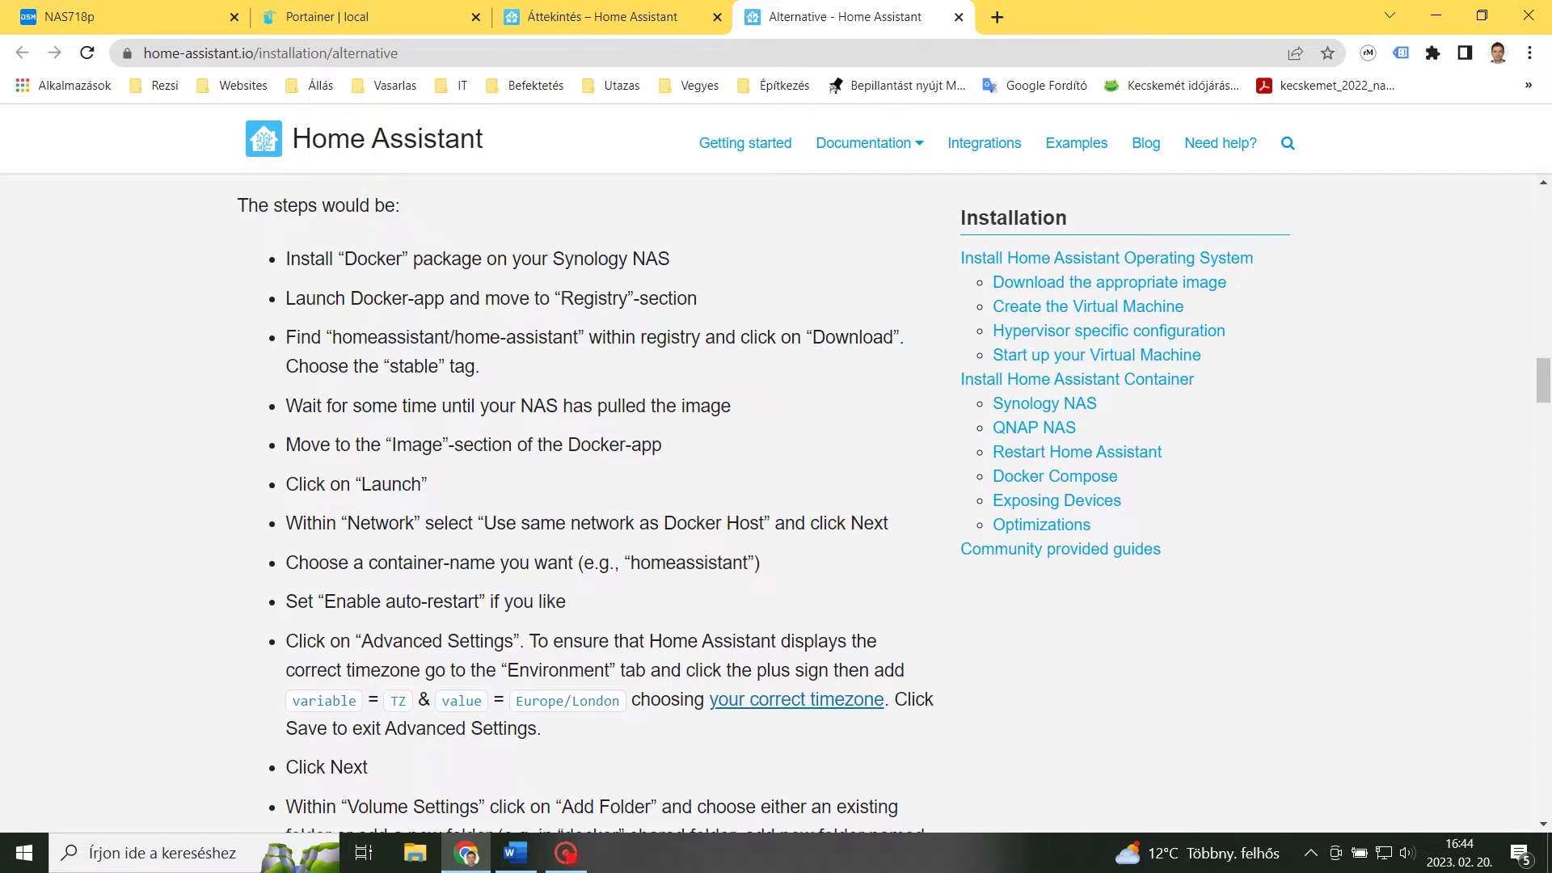
Scroll the Home Assistant Synology guide, then reach the Docker run reference's Runtime privilege and Linux capabilities section.
{"action": "scroll", "coordinate": [588, 501], "scroll_direction": "down", "scroll_amount": 4}
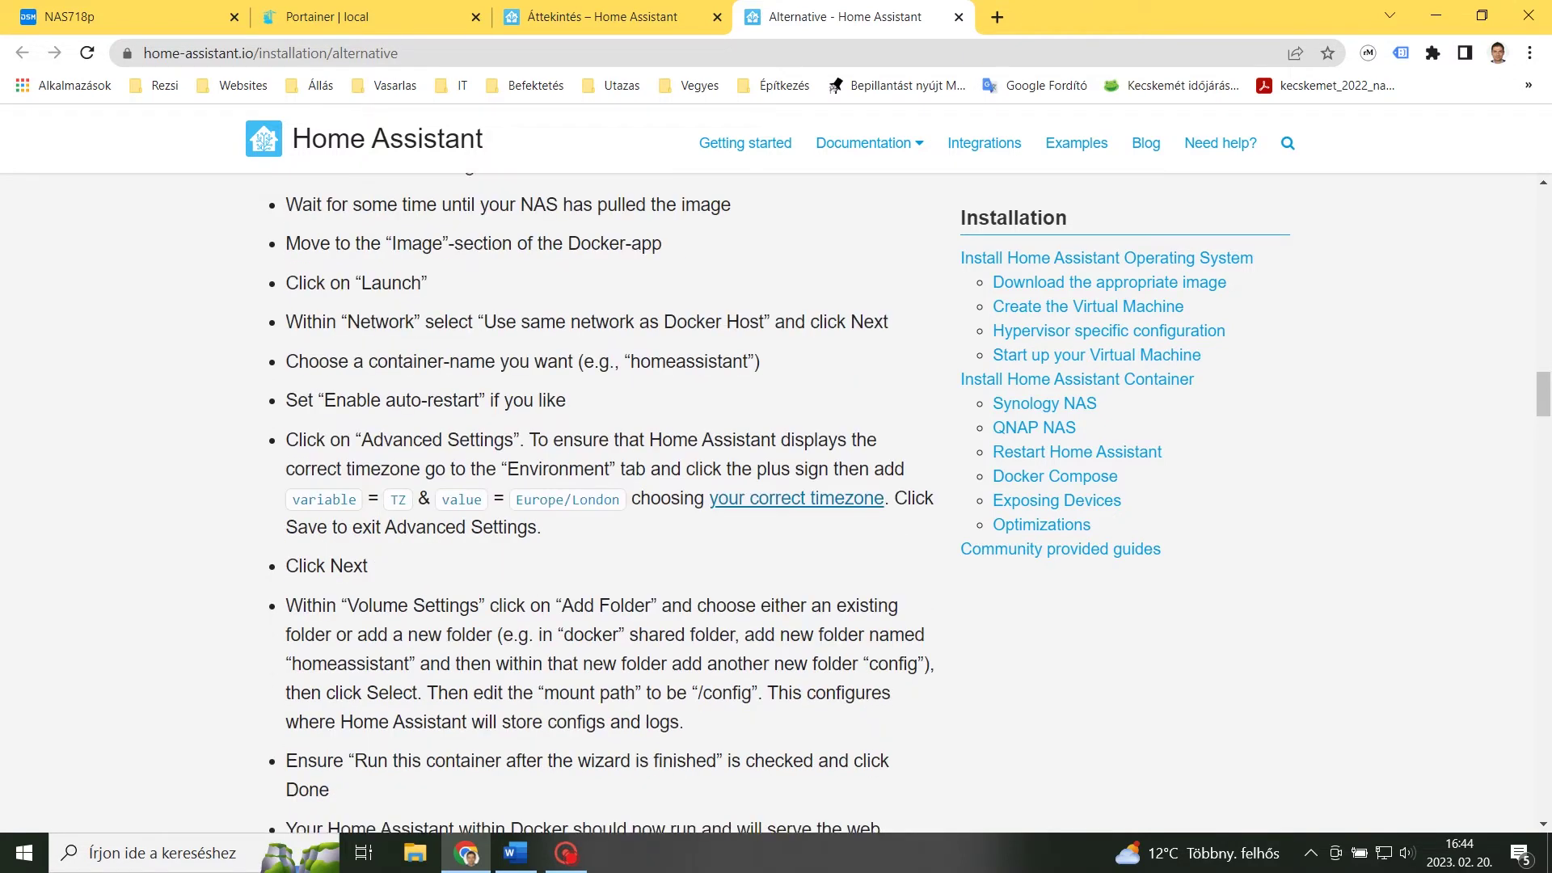
{"action": "scroll", "coordinate": [488, 560], "scroll_direction": "down", "scroll_amount": 10}
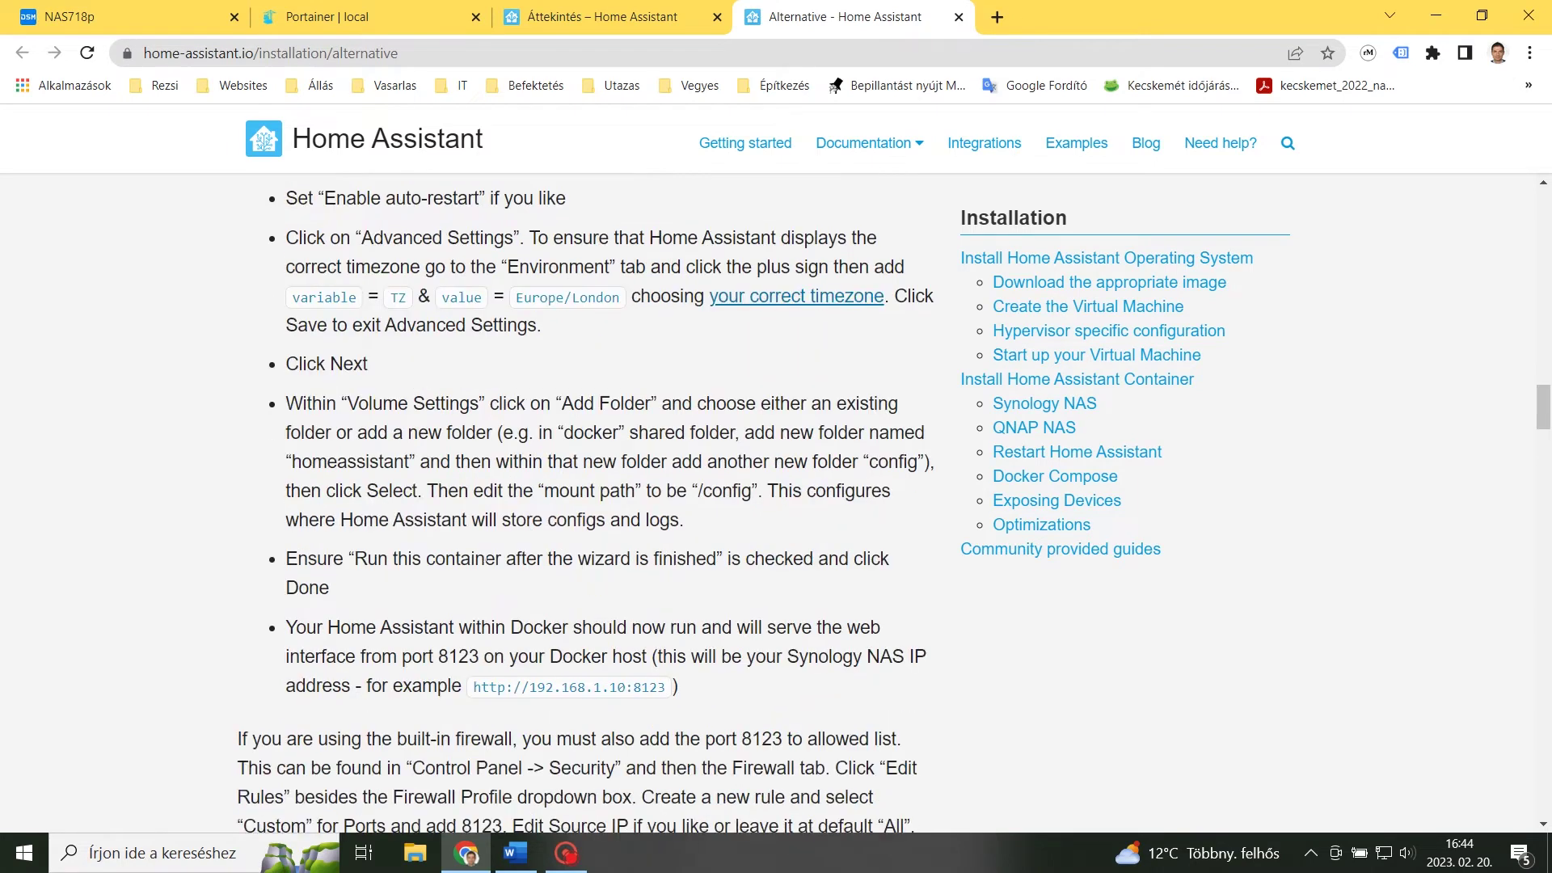
{"action": "scroll", "coordinate": [488, 560], "scroll_direction": "down", "scroll_amount": 3}
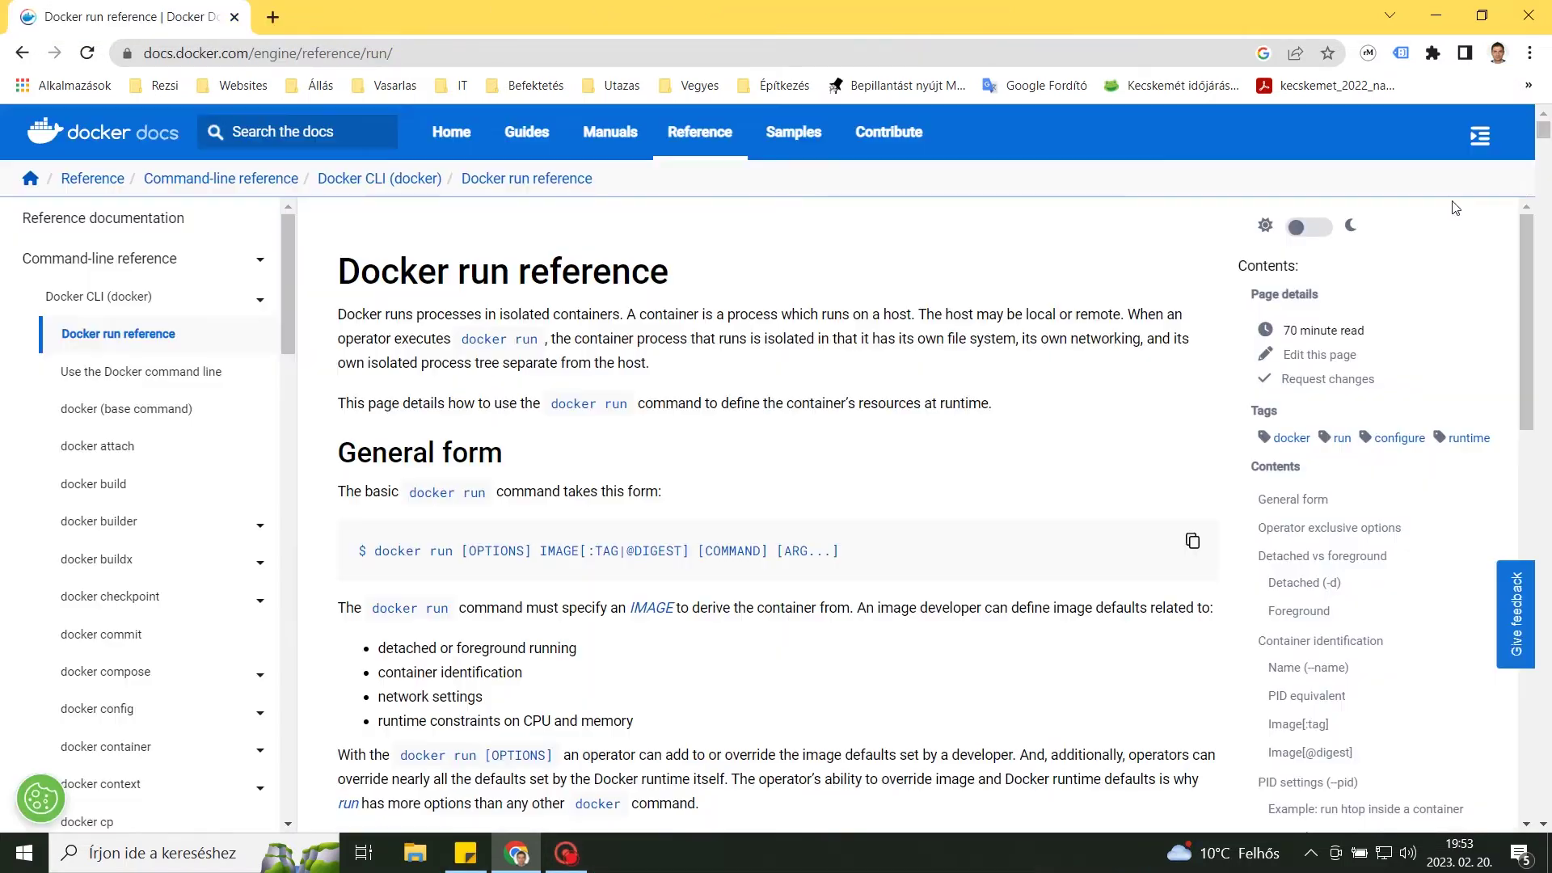
{"action": "left_click_drag", "start_coordinate": [1545, 136], "coordinate": [1540, 556]}
{"action": "scroll", "coordinate": [872, 501], "scroll_direction": "down", "scroll_amount": 6}
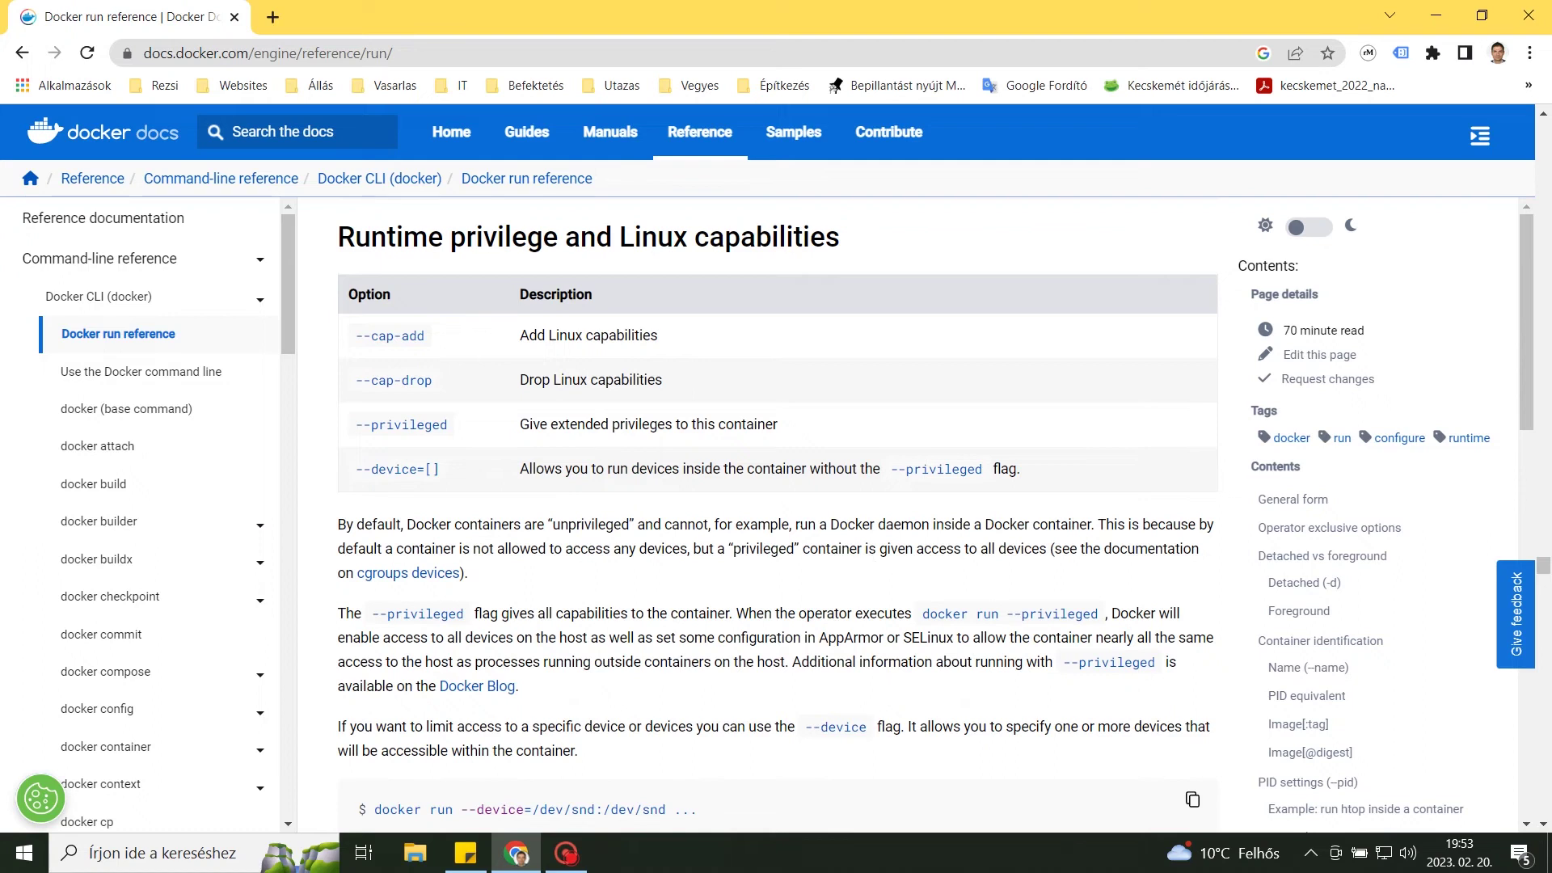
Highlight the Docker reference paragraphs on unprivileged containers and on limiting device access.
{"action": "left_click_drag", "start_coordinate": [340, 524], "coordinate": [469, 573]}
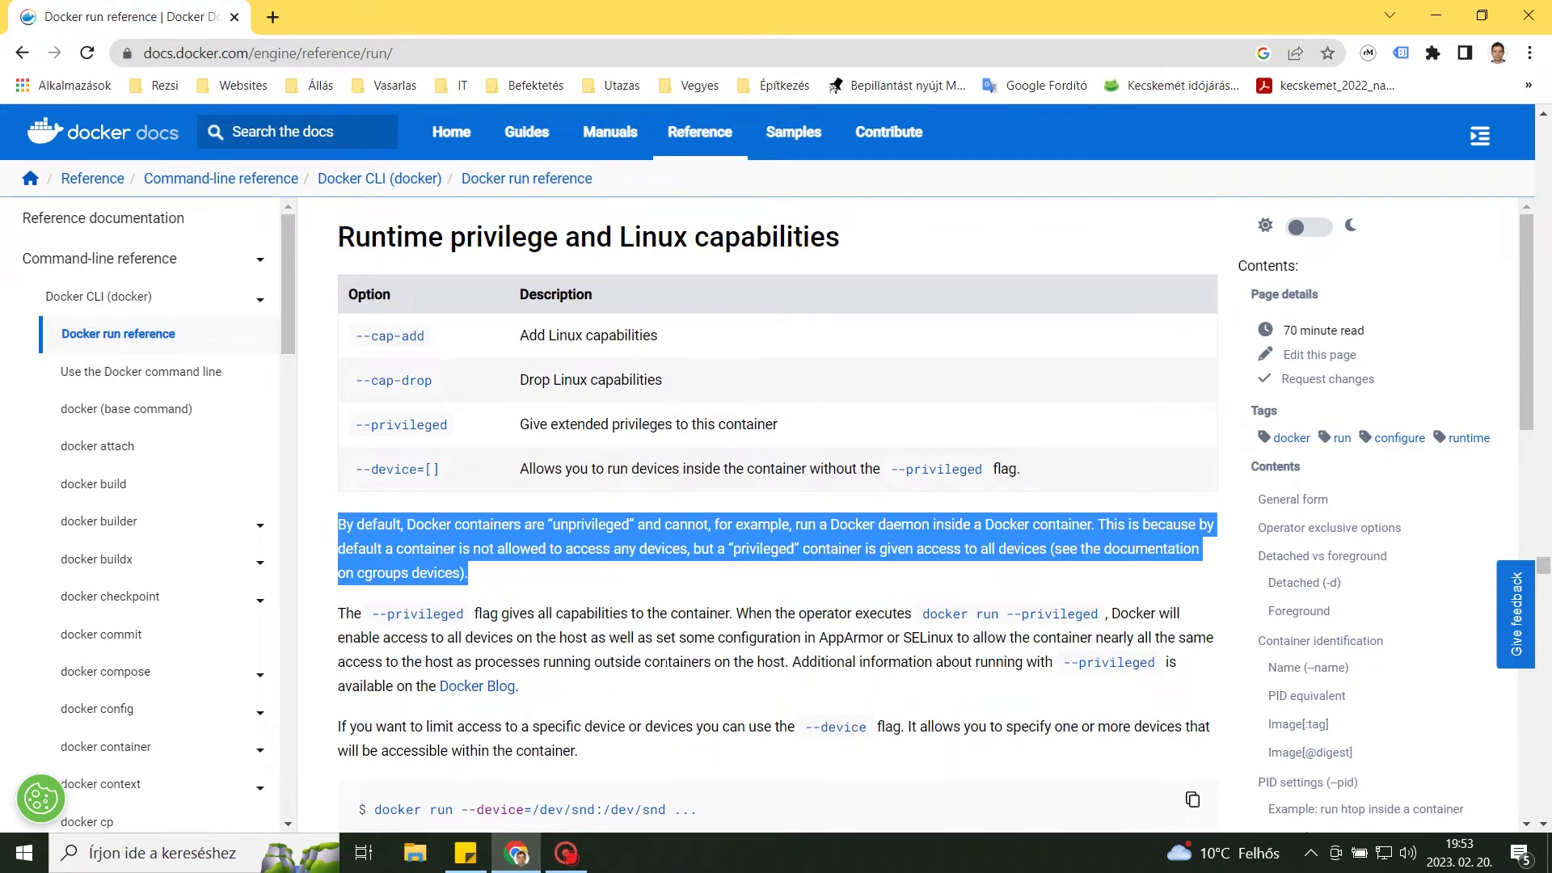
{"action": "scroll", "coordinate": [665, 662], "scroll_direction": "down", "scroll_amount": 3}
{"action": "left_click_drag", "start_coordinate": [338, 426], "coordinate": [892, 449]}
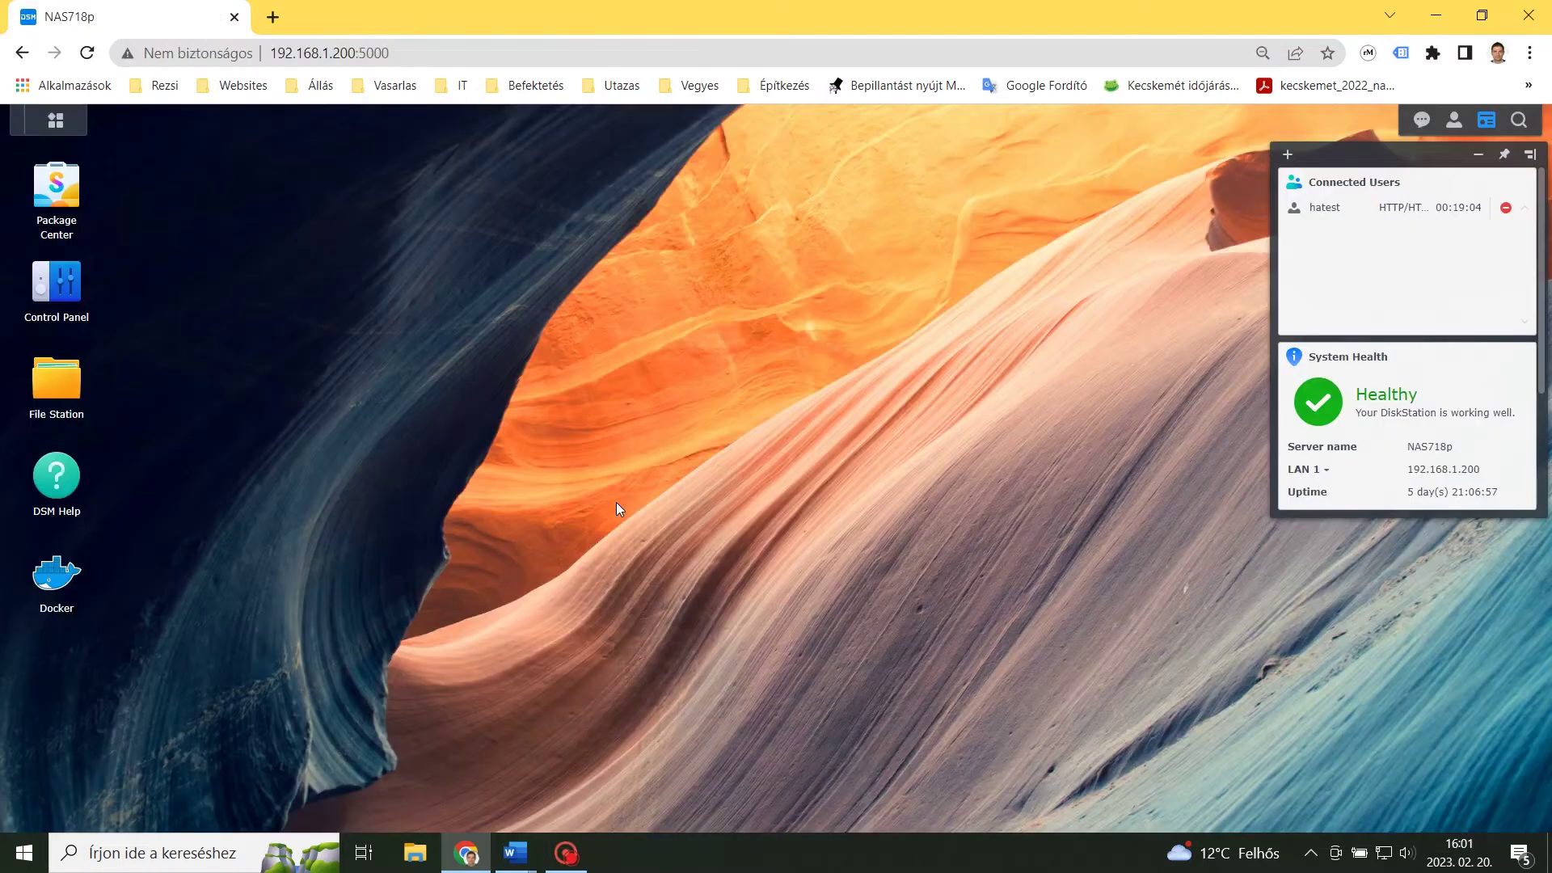
Browse File Station, maximized, to the docker > homeassistant folder.
{"action": "left_click", "coordinate": [55, 380]}
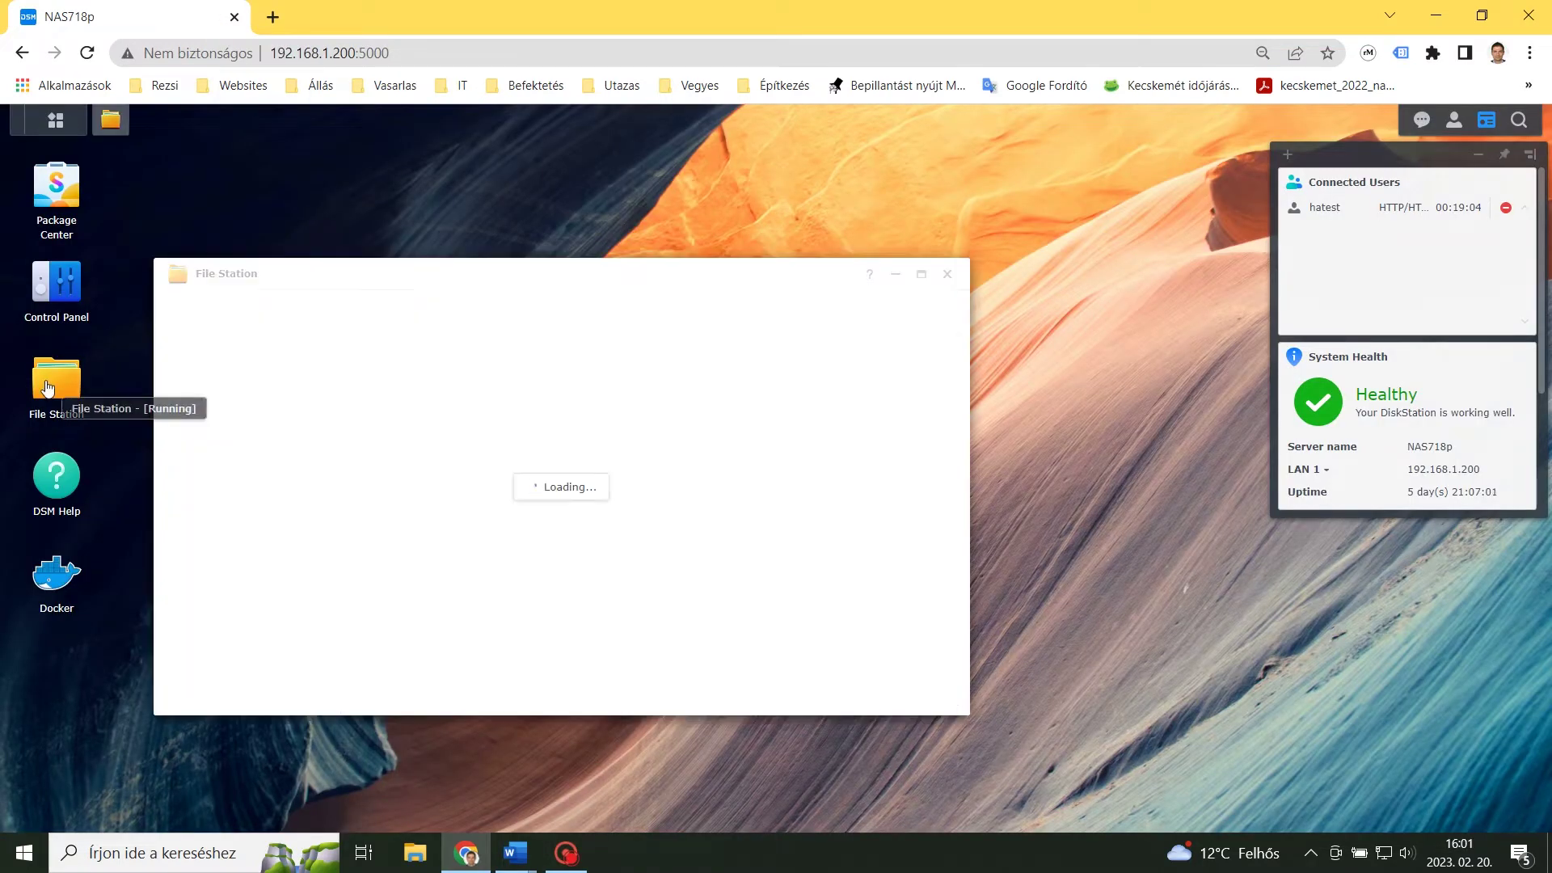
{"action": "left_click", "coordinate": [917, 270]}
{"action": "left_click", "coordinate": [32, 277]}
{"action": "left_click", "coordinate": [60, 279]}
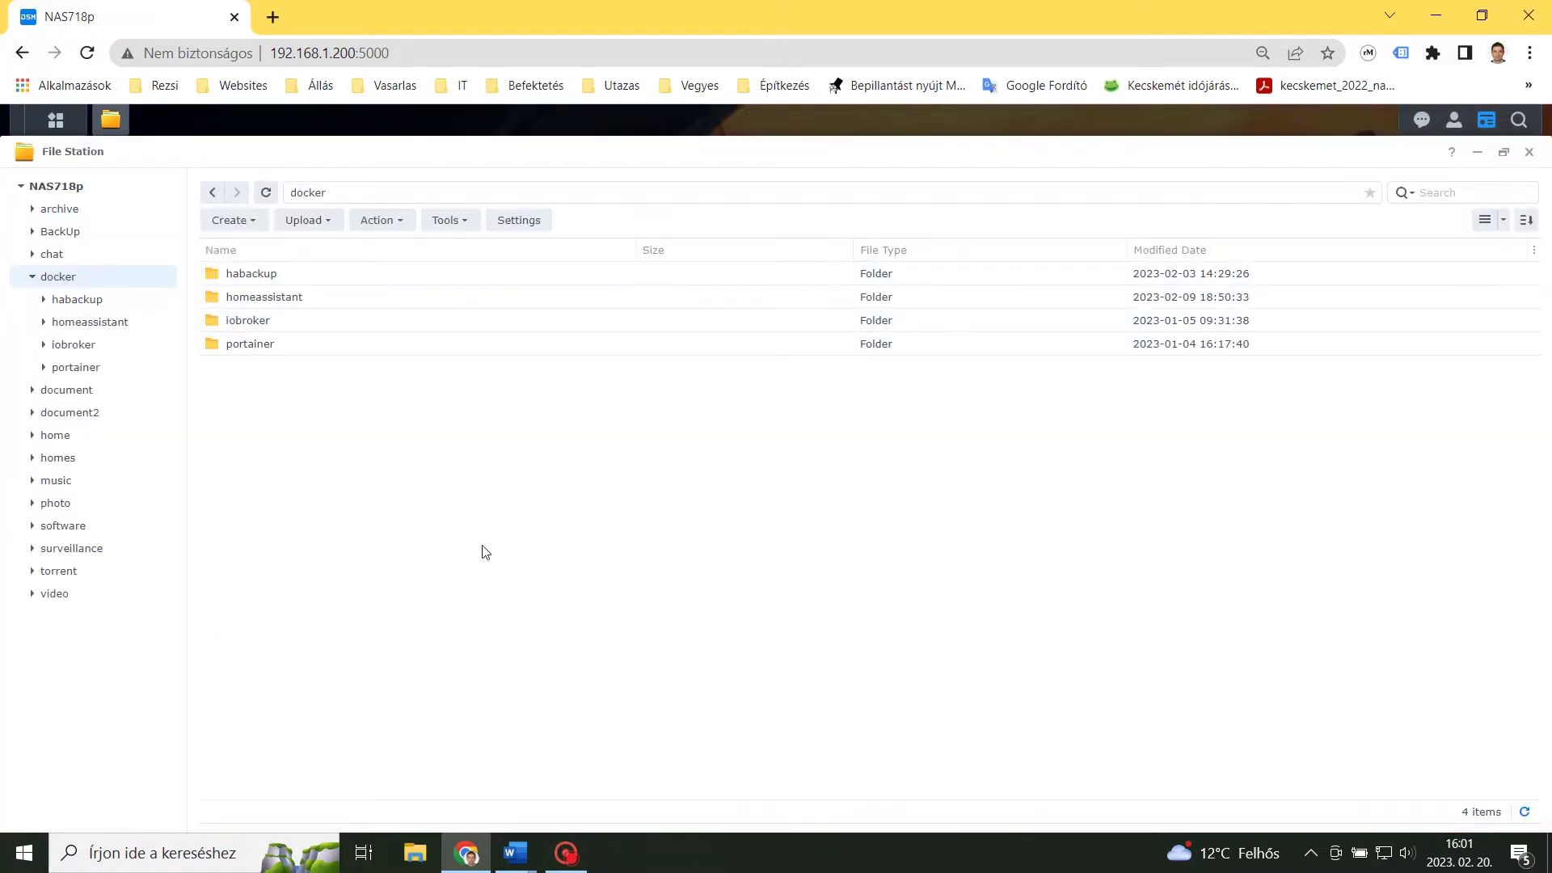
{"action": "left_click", "coordinate": [43, 322]}
{"action": "left_click", "coordinate": [88, 322]}
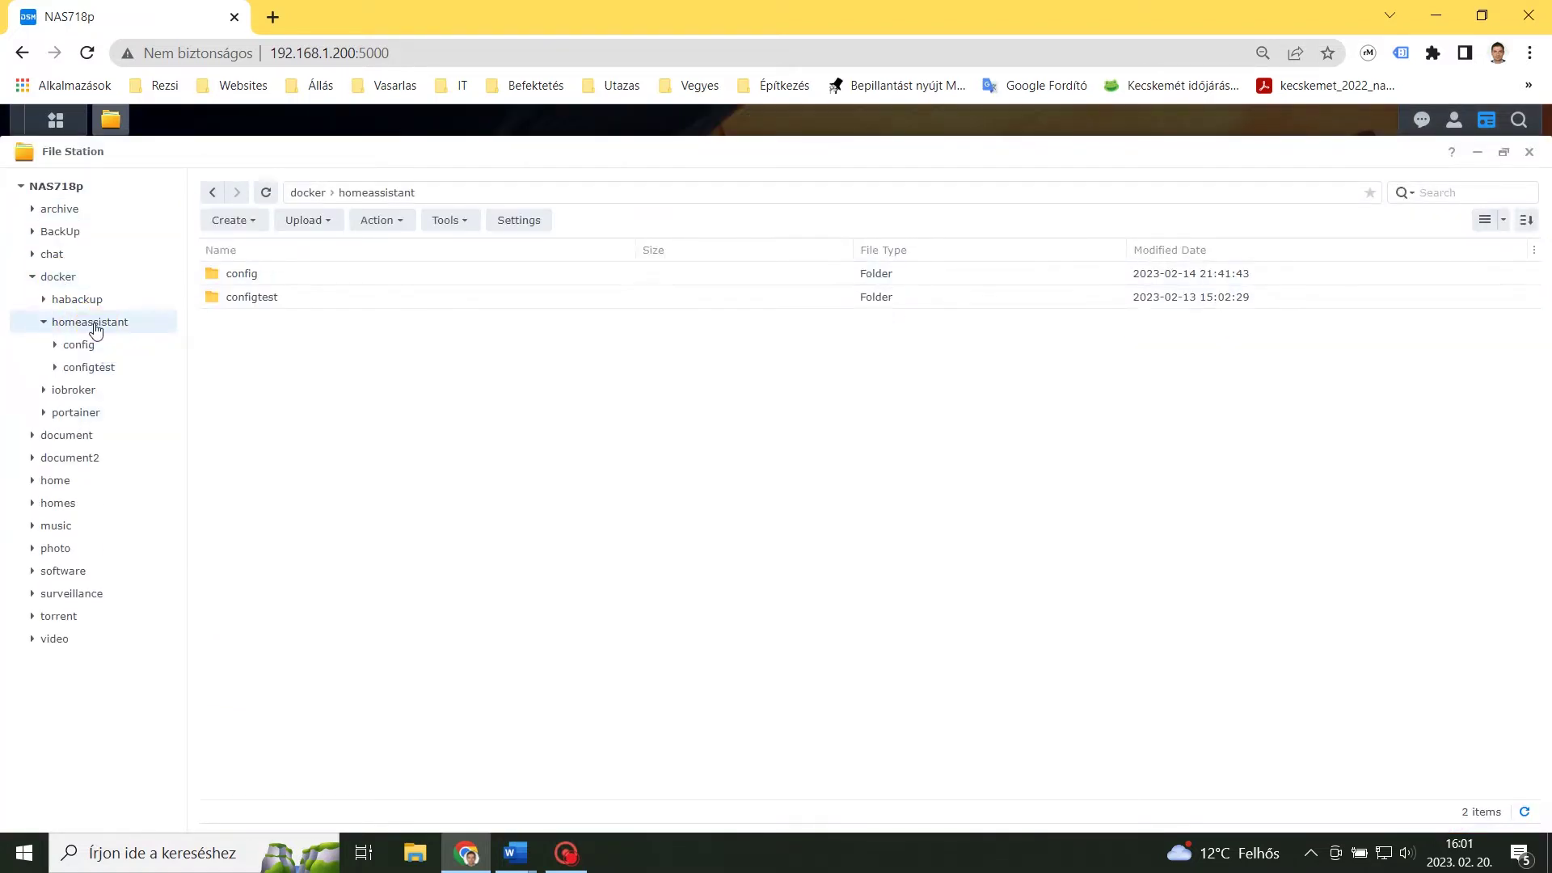
Create the configterm and configtask folders inside homeassistant.
{"action": "right_click", "coordinate": [283, 406]}
{"action": "left_click", "coordinate": [382, 526]}
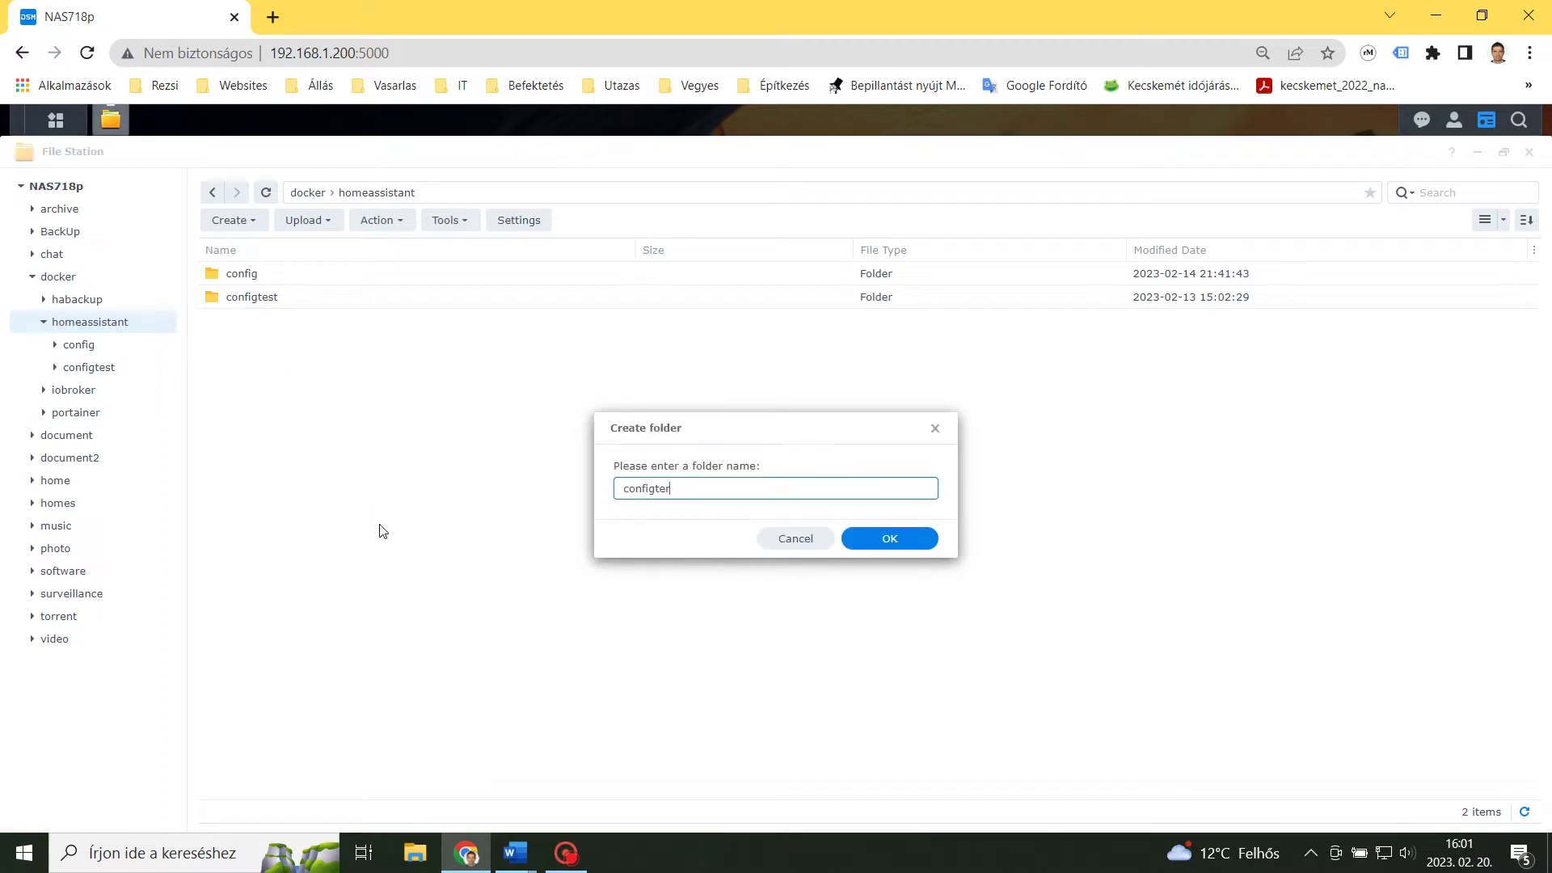
{"action": "type", "text": "configterm"}
{"action": "left_click", "coordinate": [889, 539]}
{"action": "left_click", "coordinate": [243, 221]}
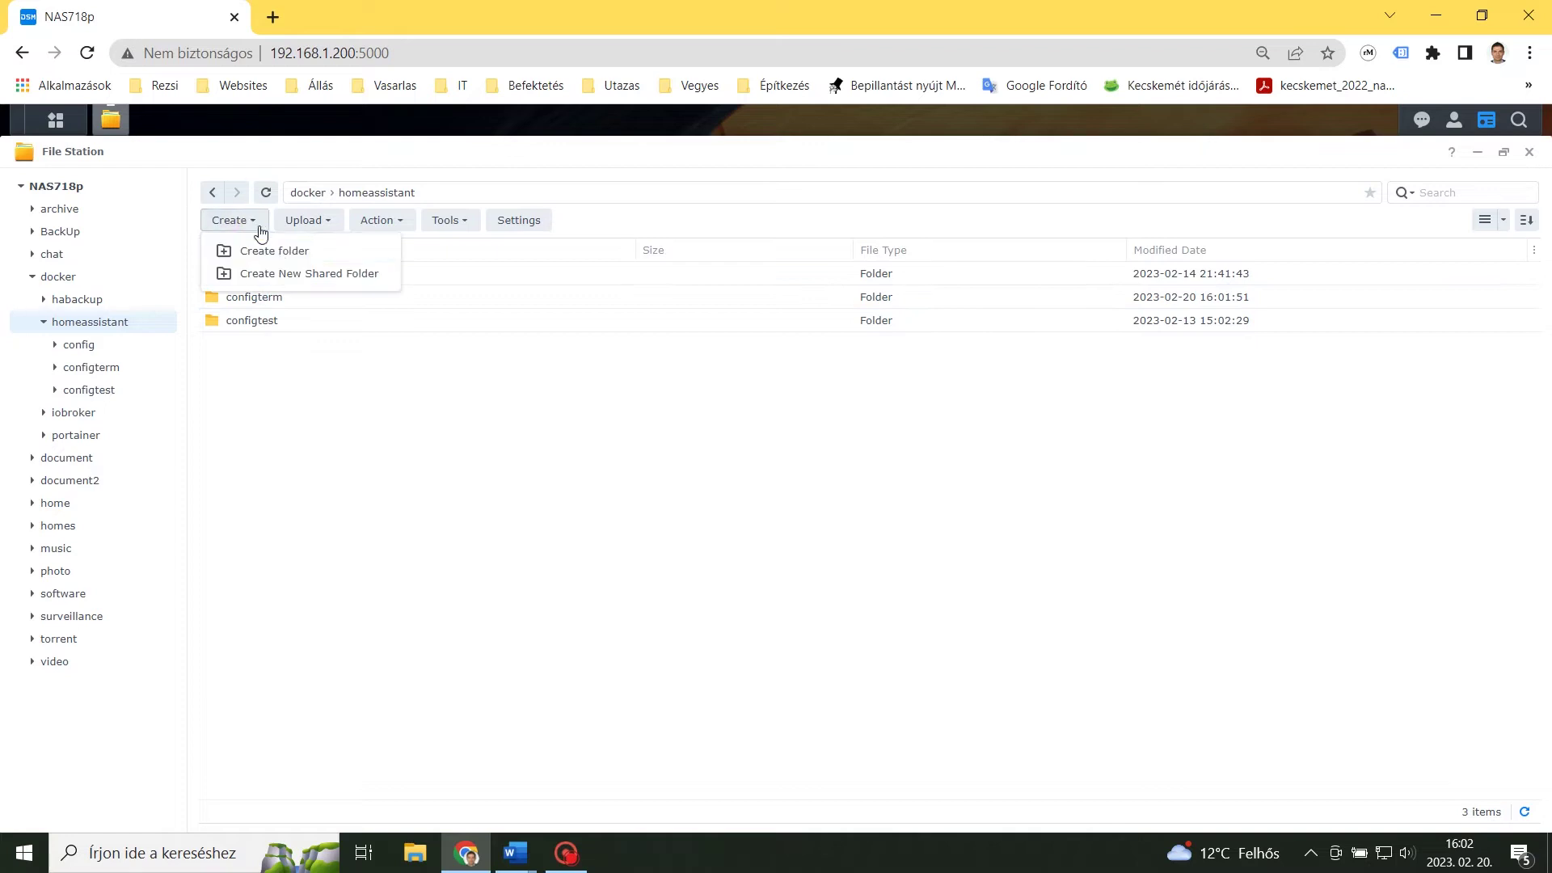
{"action": "left_click", "coordinate": [279, 257]}
{"action": "type", "text": "configtask"}
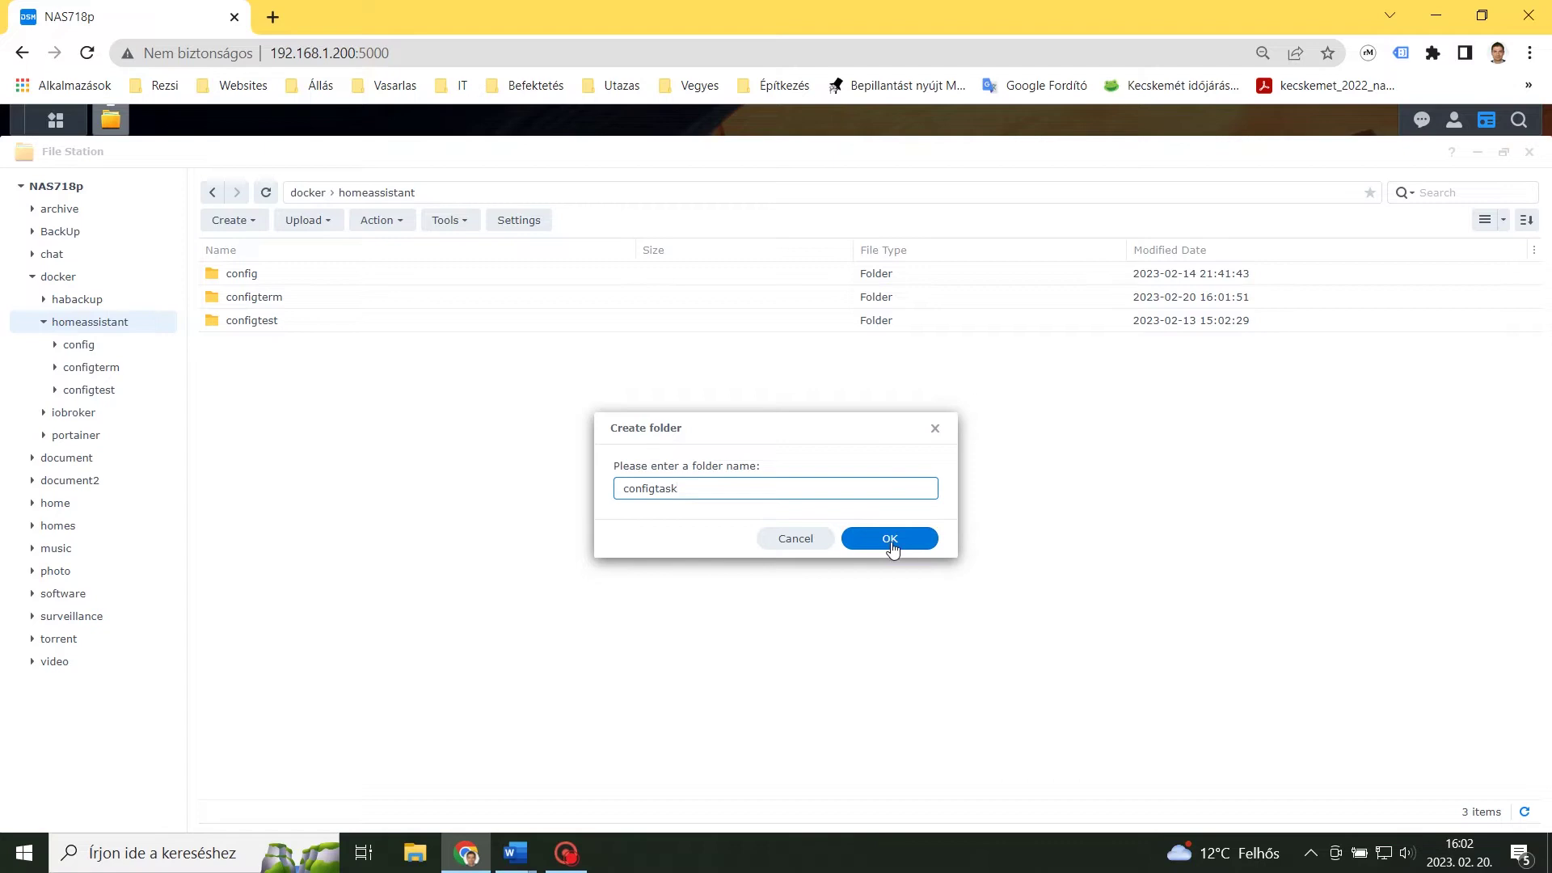
{"action": "left_click", "coordinate": [889, 539]}
Create a third folder named configport, then close File Station.
{"action": "right_click", "coordinate": [269, 433]}
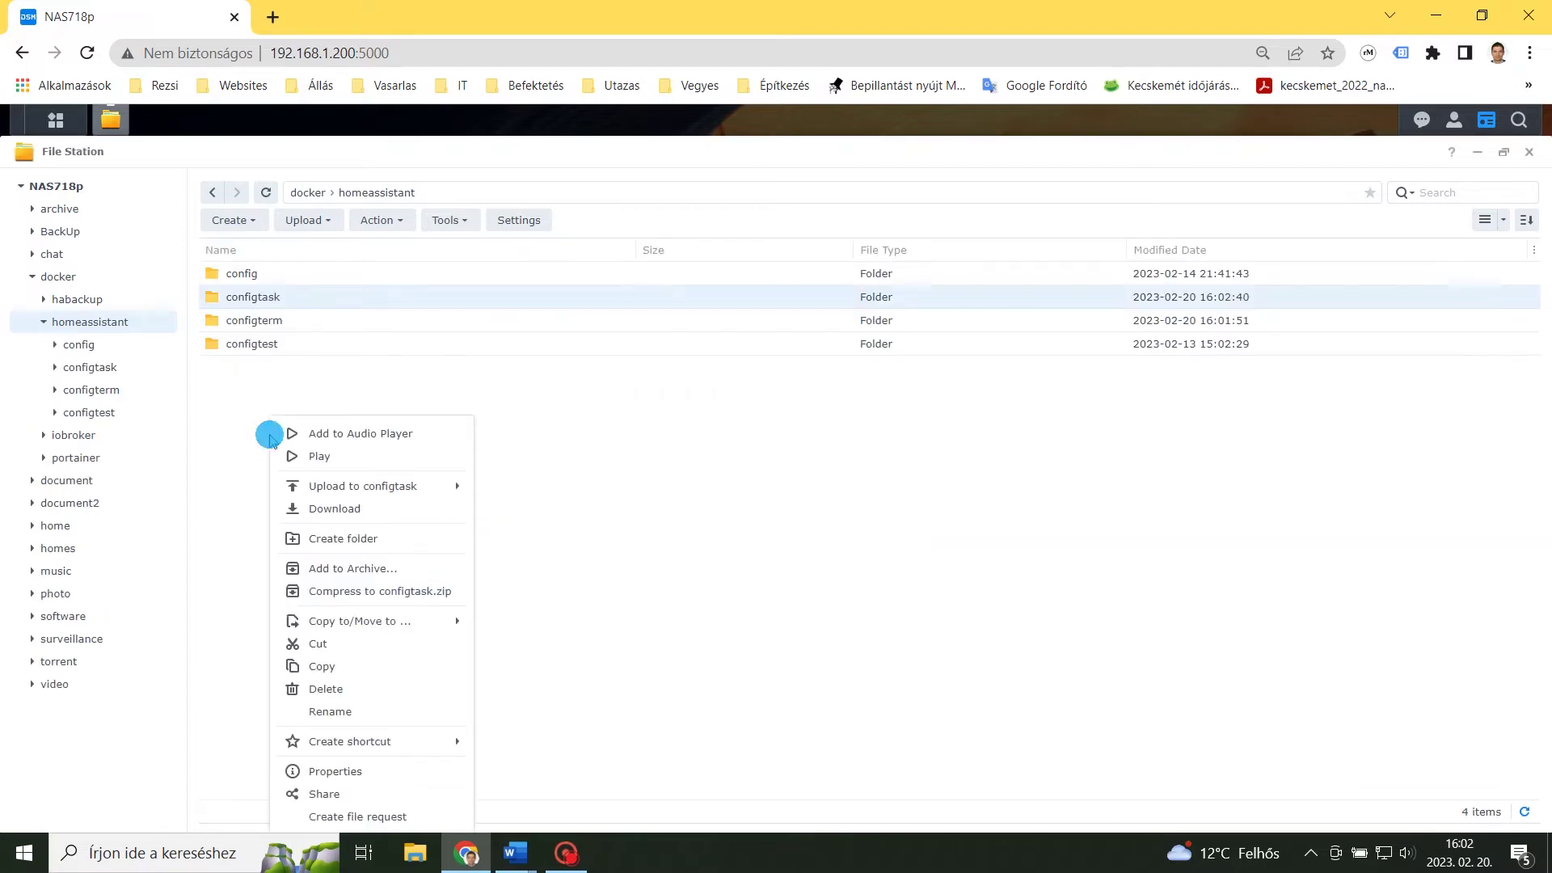
{"action": "left_click", "coordinate": [364, 538]}
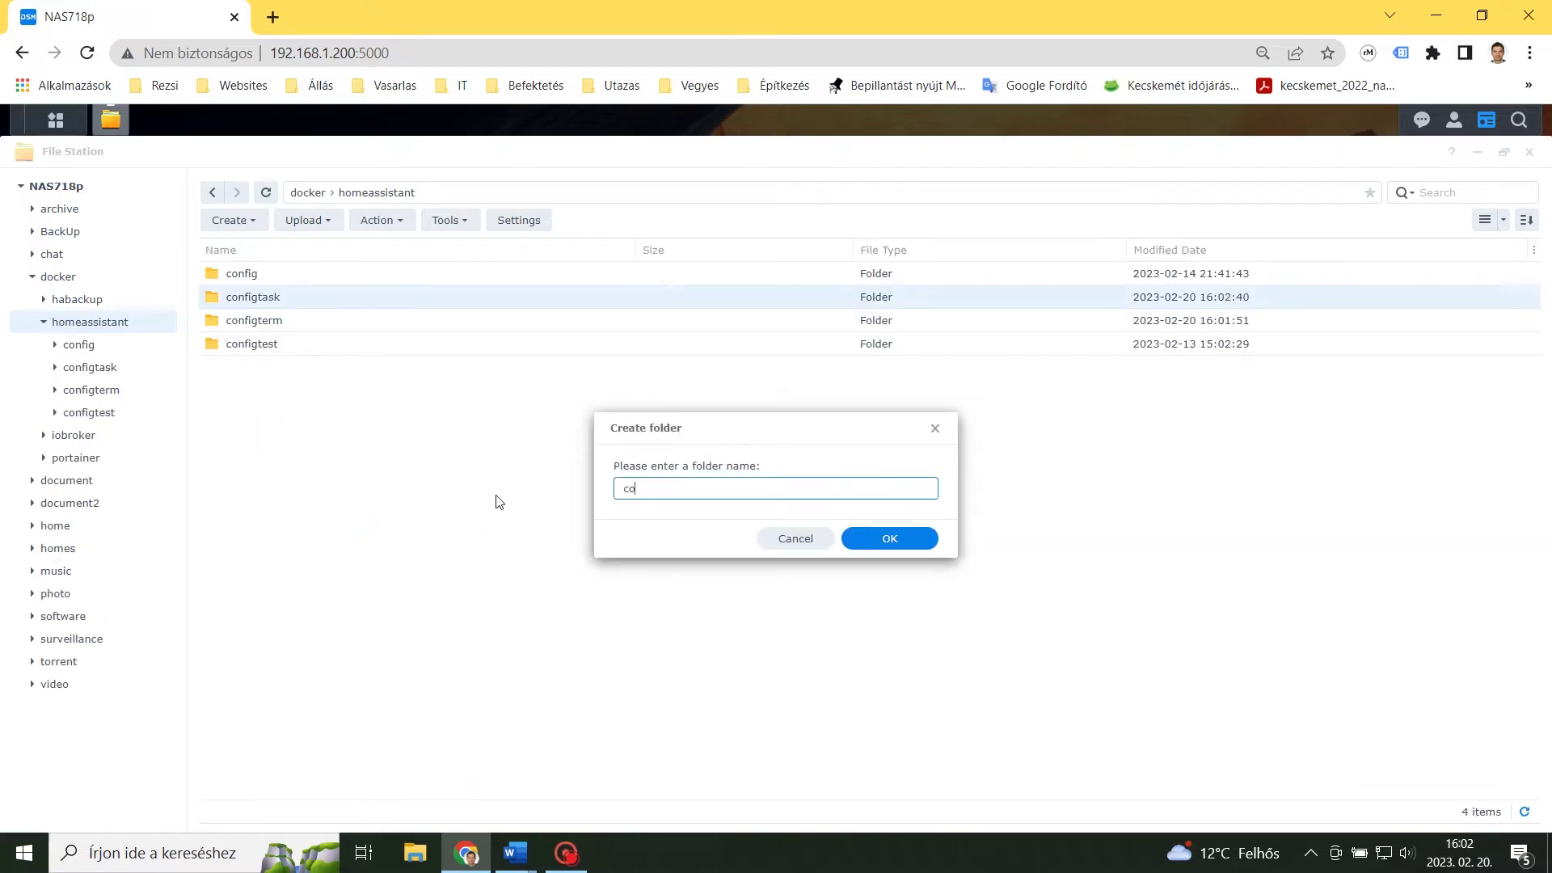
{"action": "type", "text": "configport"}
{"action": "left_click", "coordinate": [889, 539]}
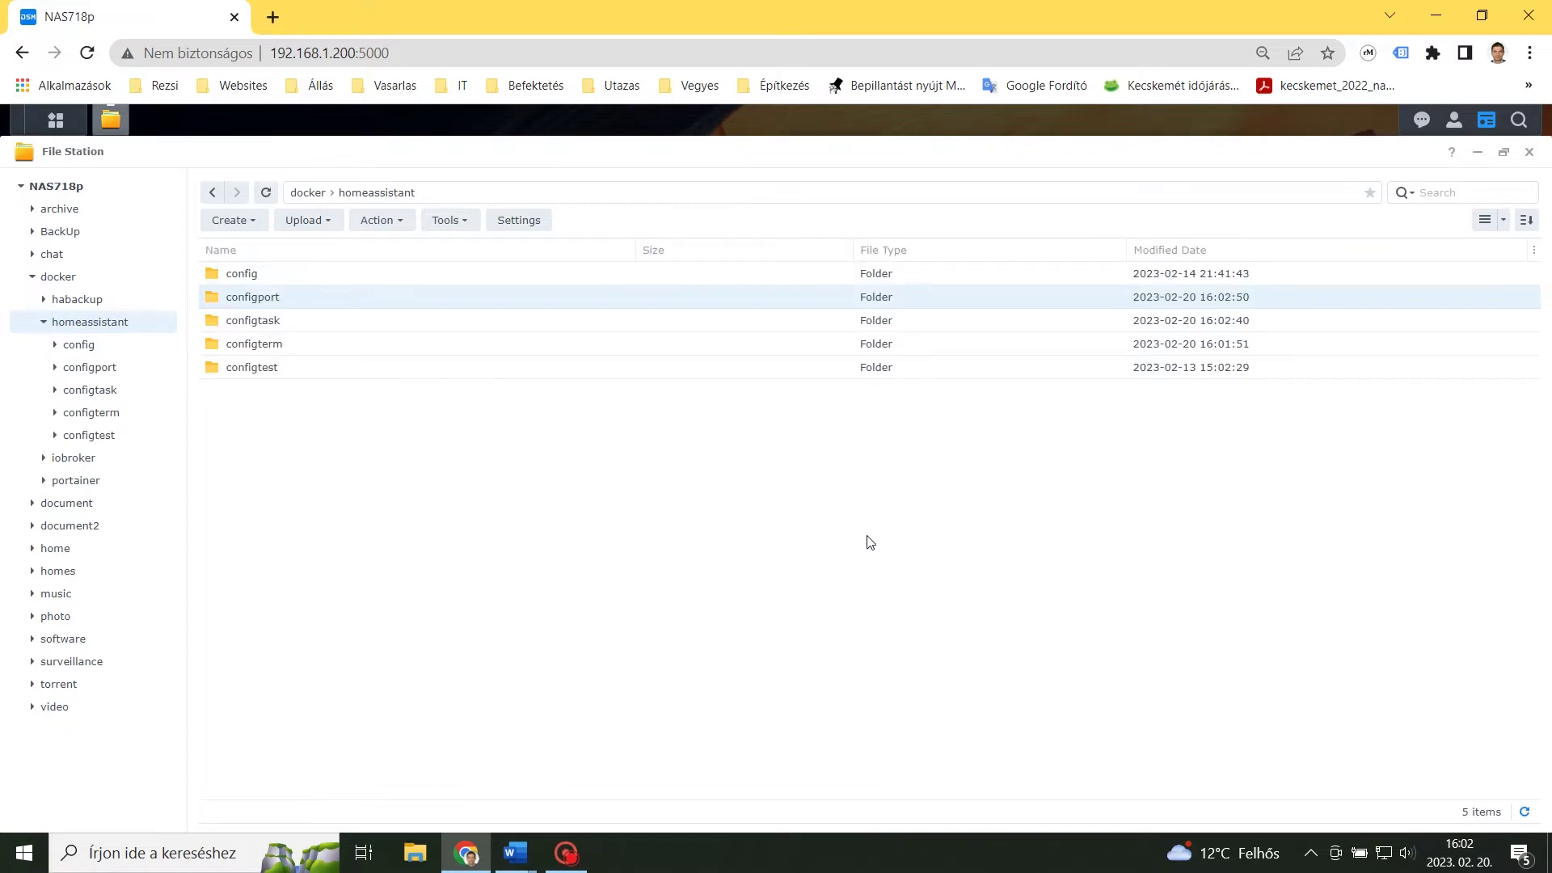
{"action": "left_click", "coordinate": [1529, 152]}
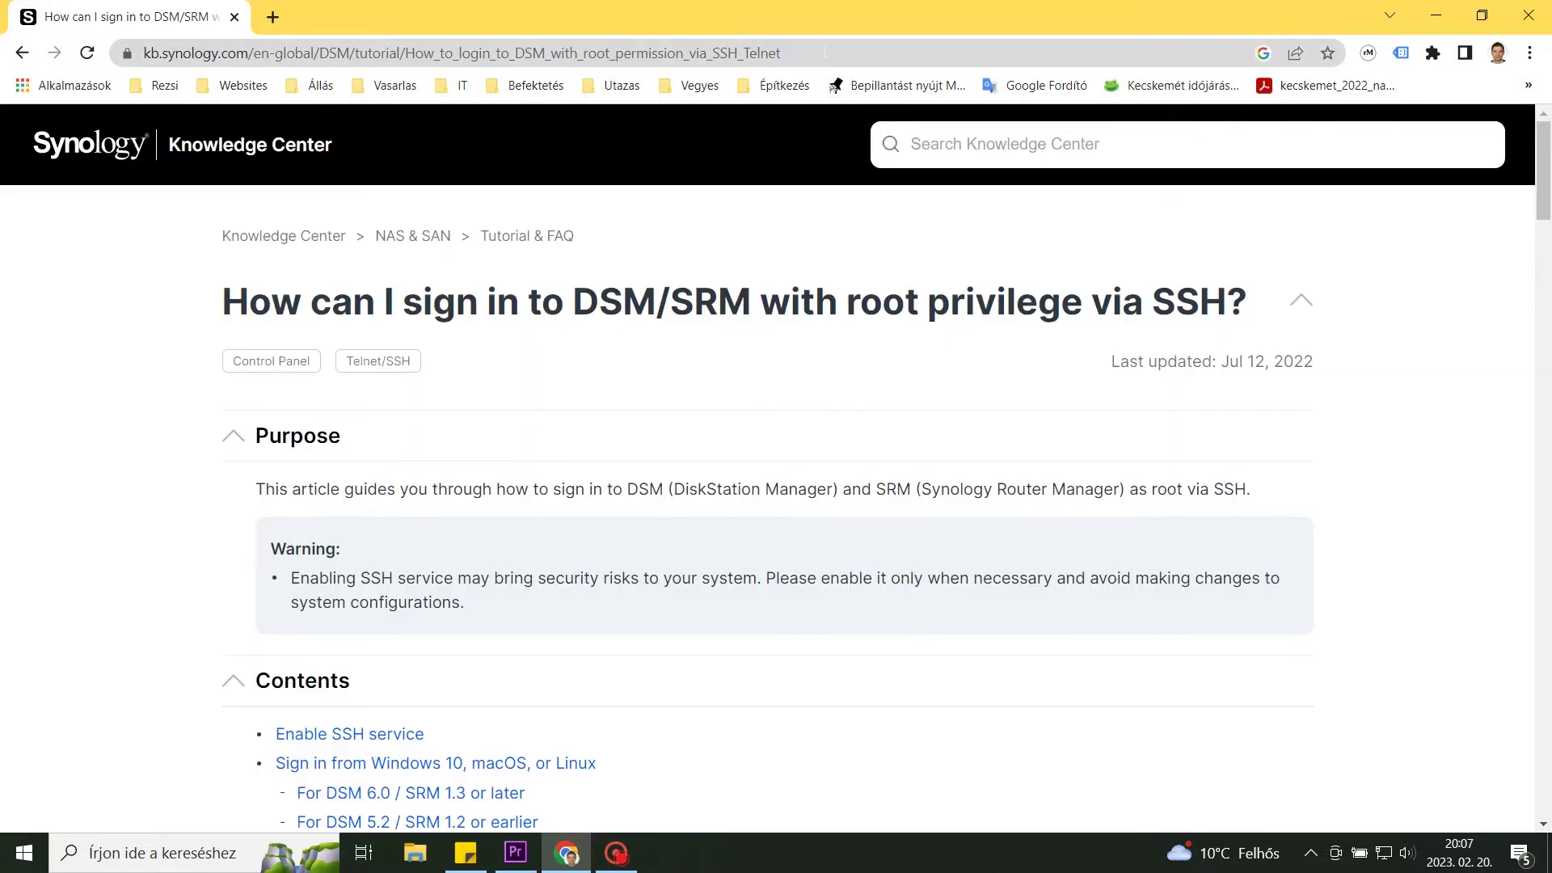
Read through the Knowledge Center guide's steps for enabling SSH and signing in as root.
{"action": "scroll", "coordinate": [719, 382], "scroll_direction": "down", "scroll_amount": 6}
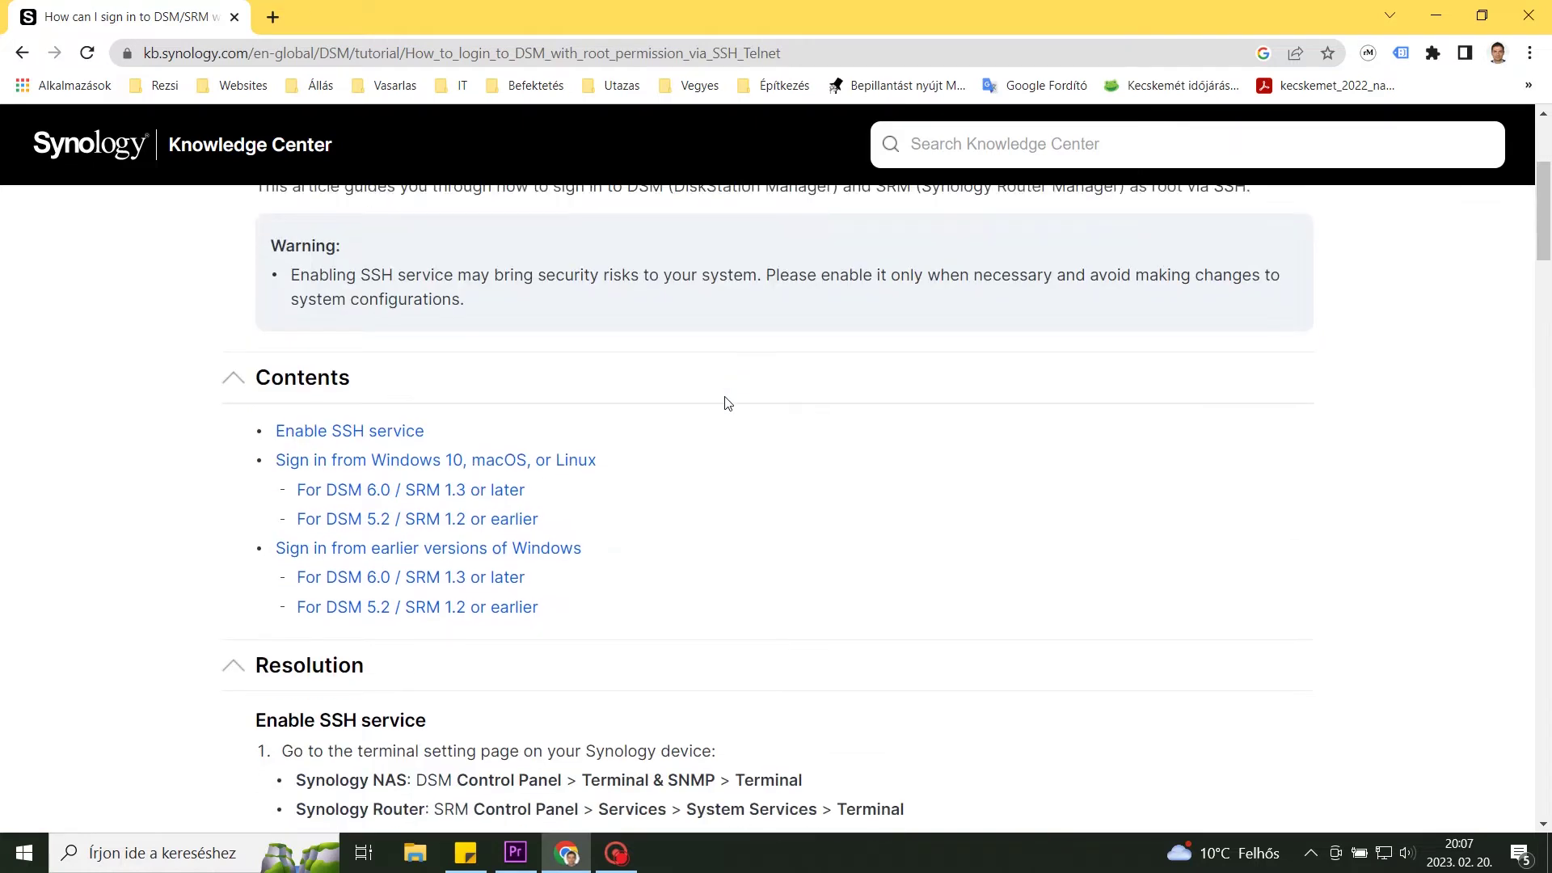
{"action": "scroll", "coordinate": [728, 403], "scroll_direction": "down", "scroll_amount": 3}
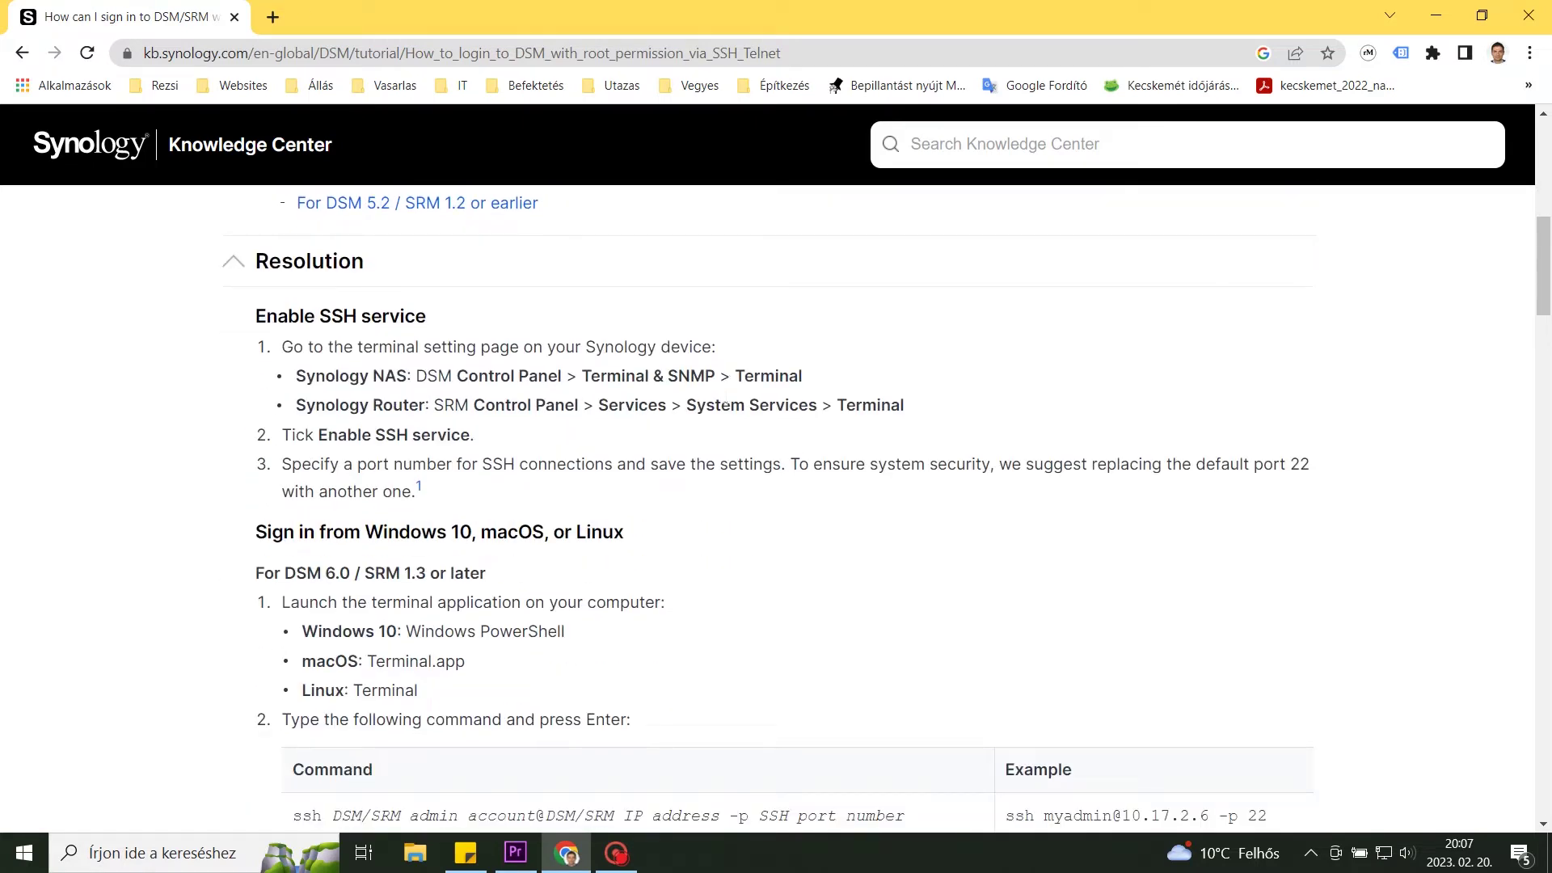
{"action": "scroll", "coordinate": [726, 401], "scroll_direction": "down", "scroll_amount": 1}
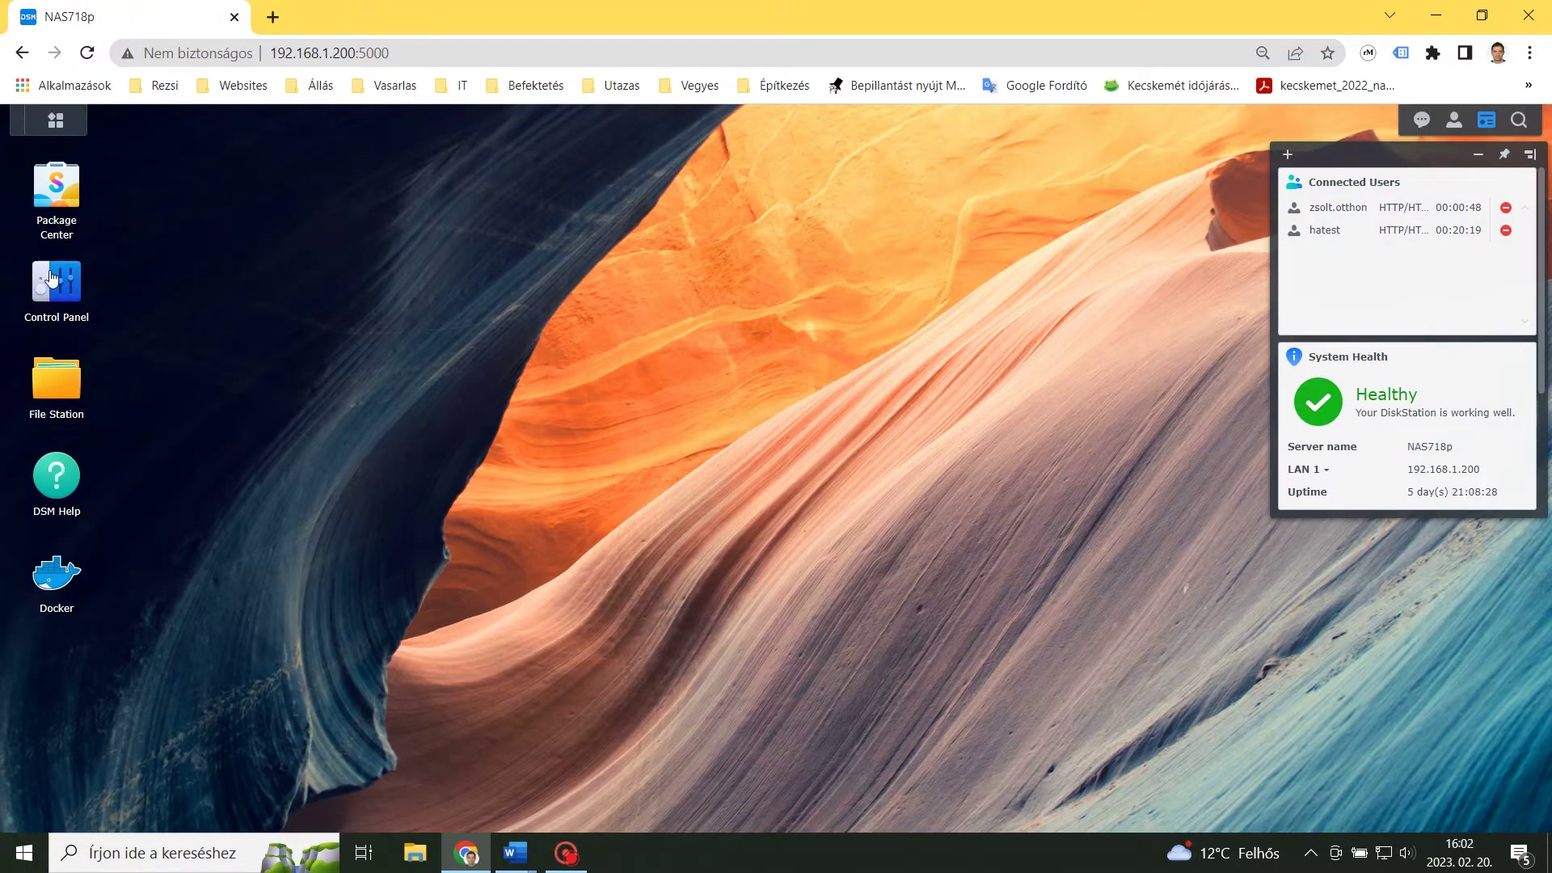
Enable the SSH service on port 22 under Terminal & SNMP, apply it, and close Control Panel.
{"action": "left_click", "coordinate": [54, 282]}
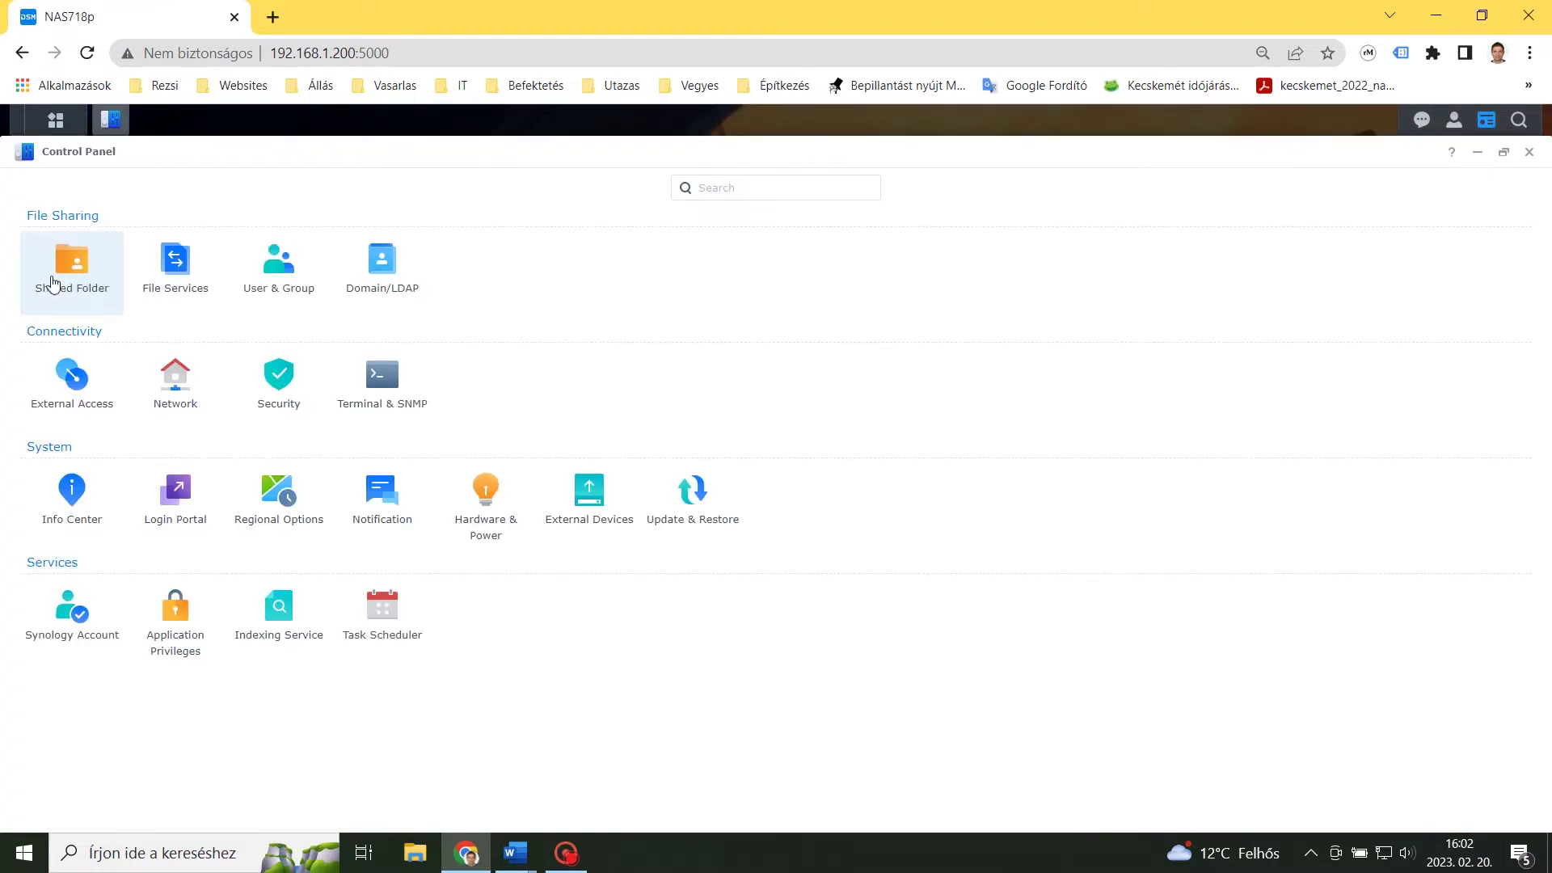
{"action": "left_click", "coordinate": [382, 376]}
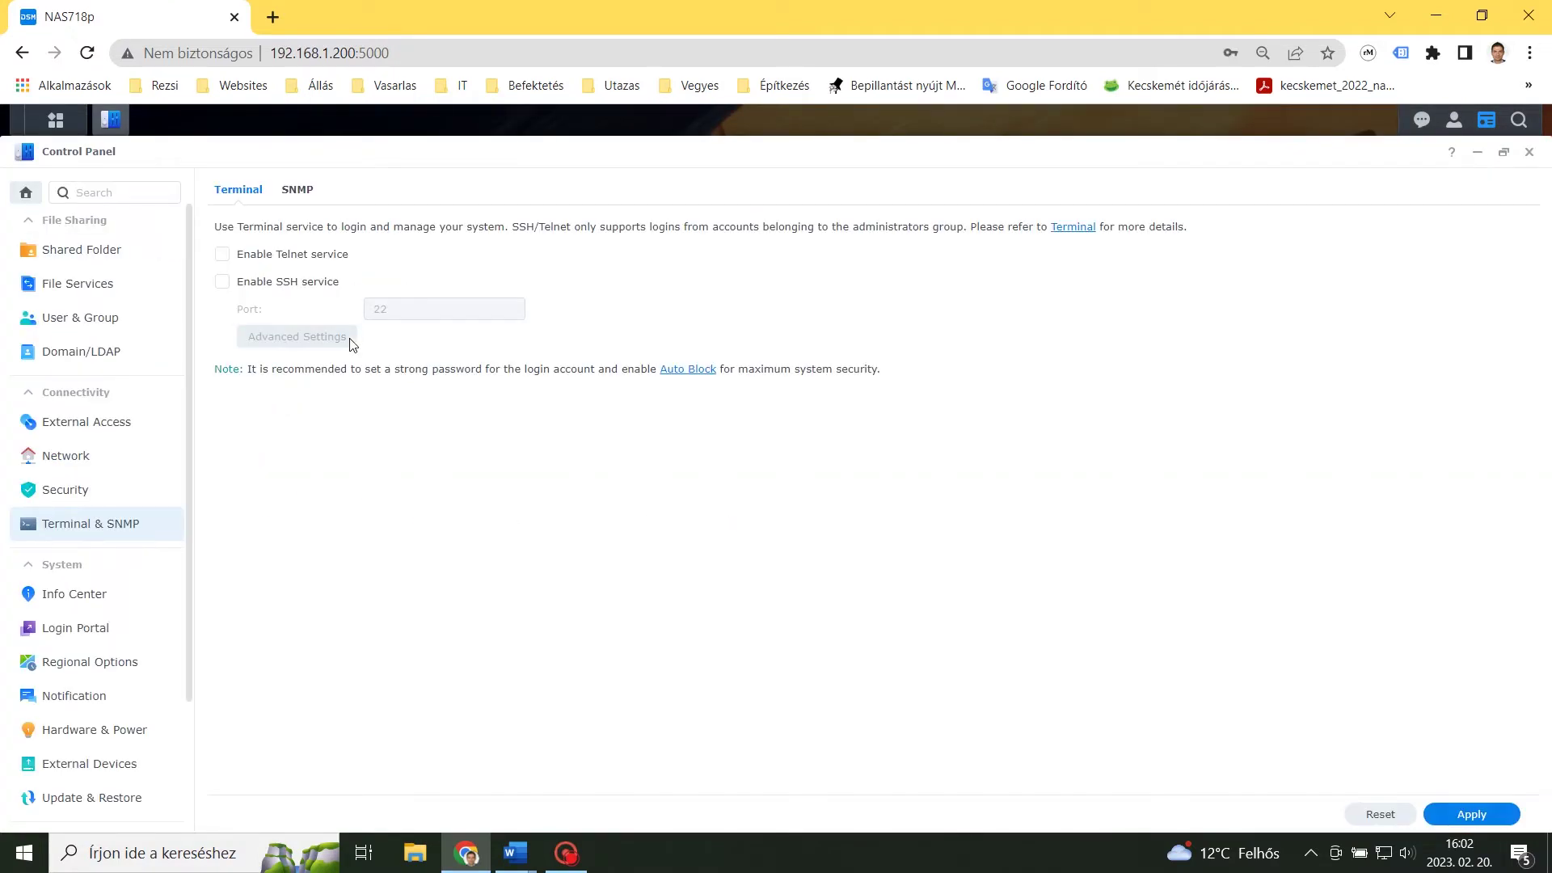
{"action": "left_click", "coordinate": [223, 283]}
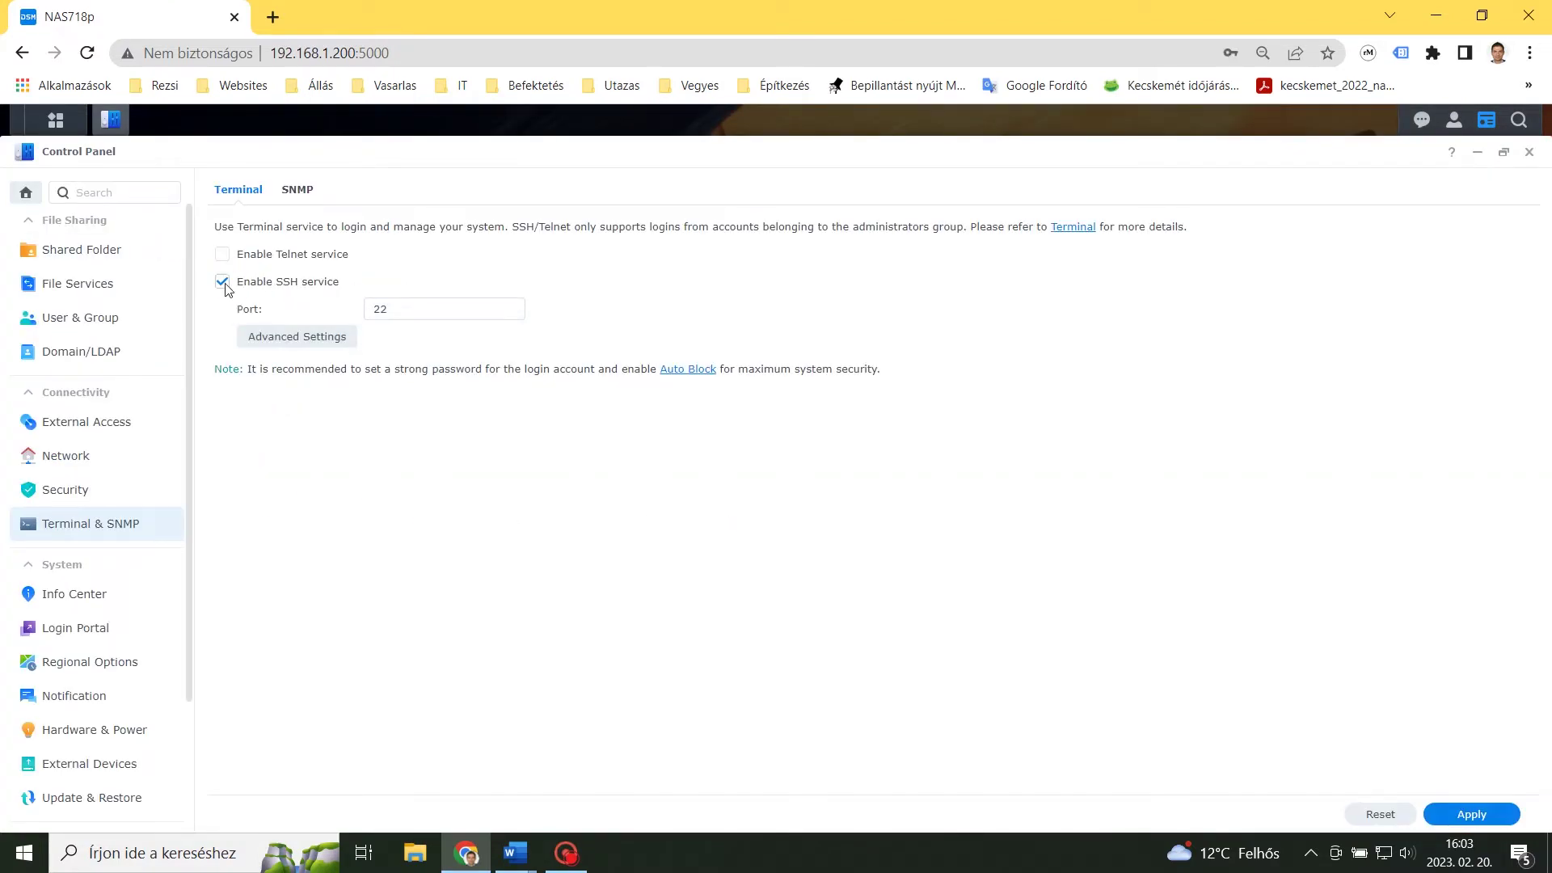
{"action": "left_click", "coordinate": [1472, 815]}
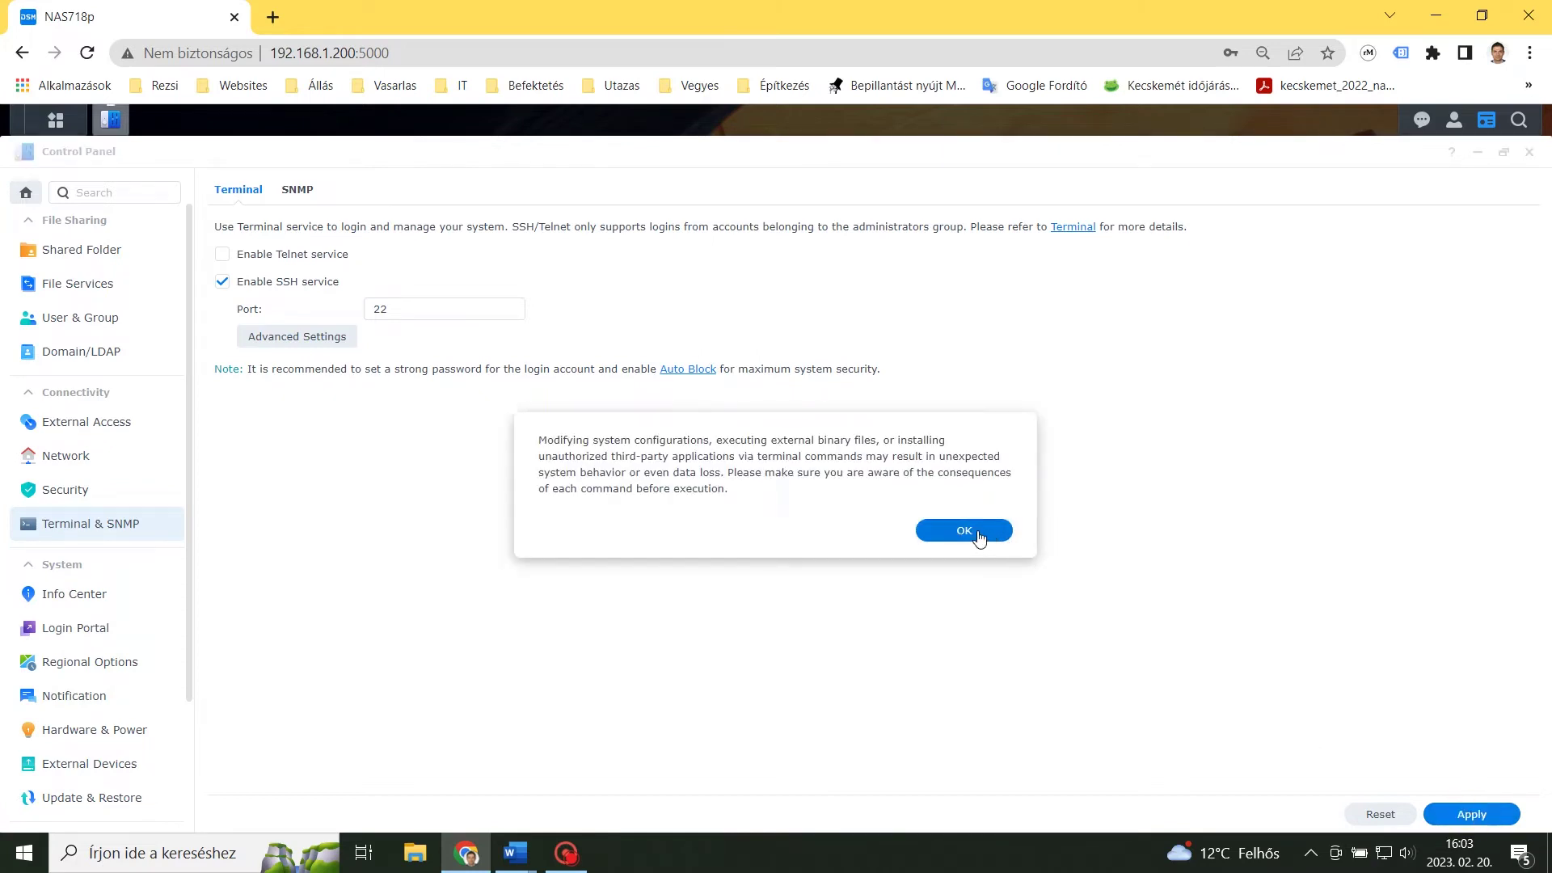
{"action": "left_click", "coordinate": [981, 537]}
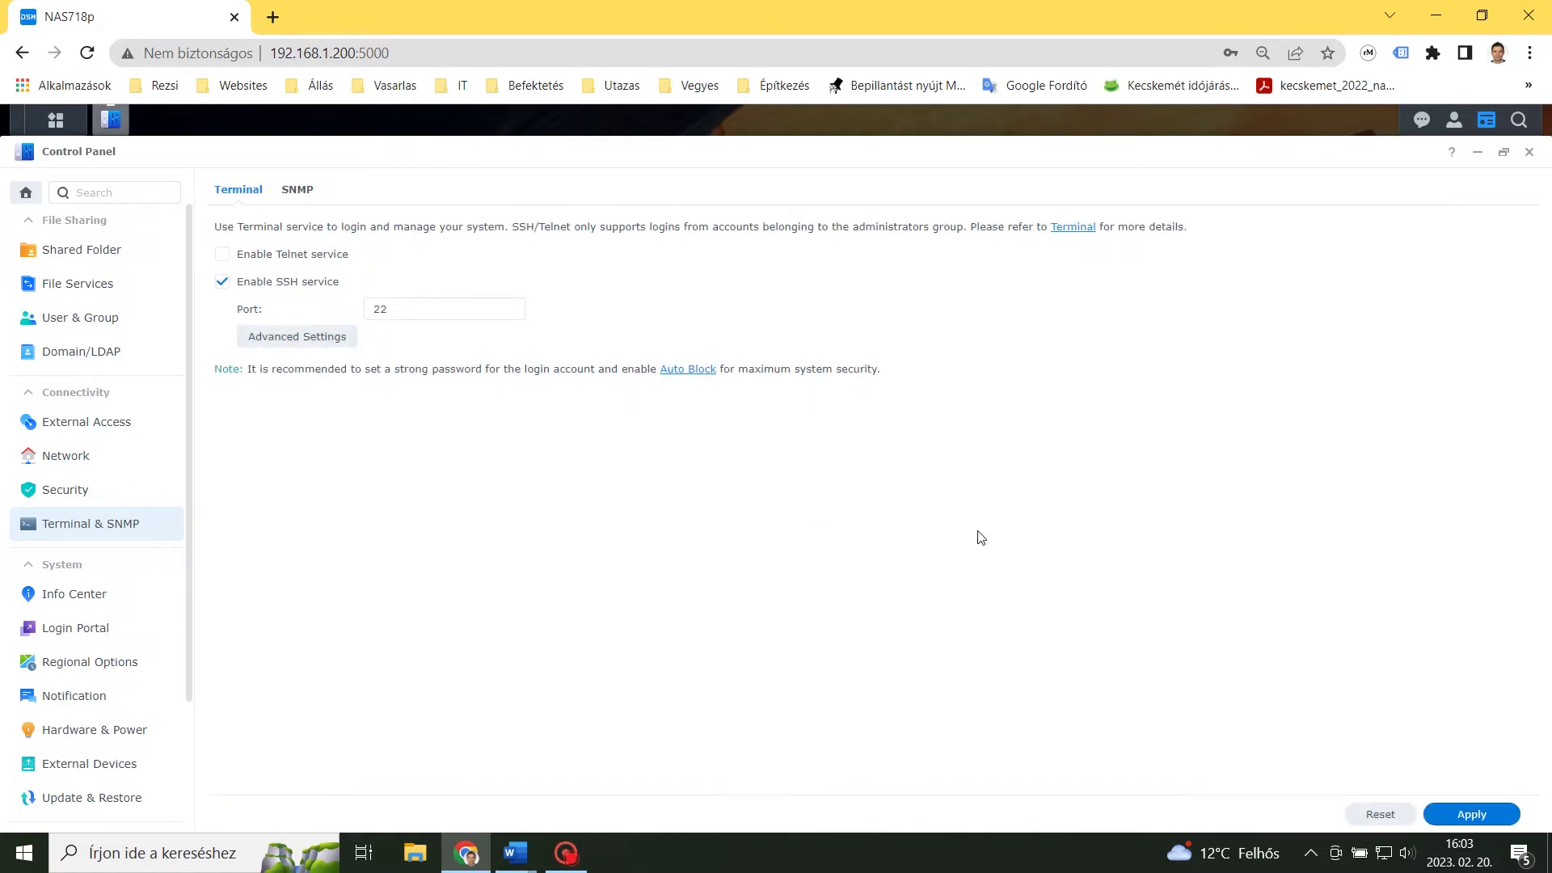
{"action": "left_click", "coordinate": [1530, 153]}
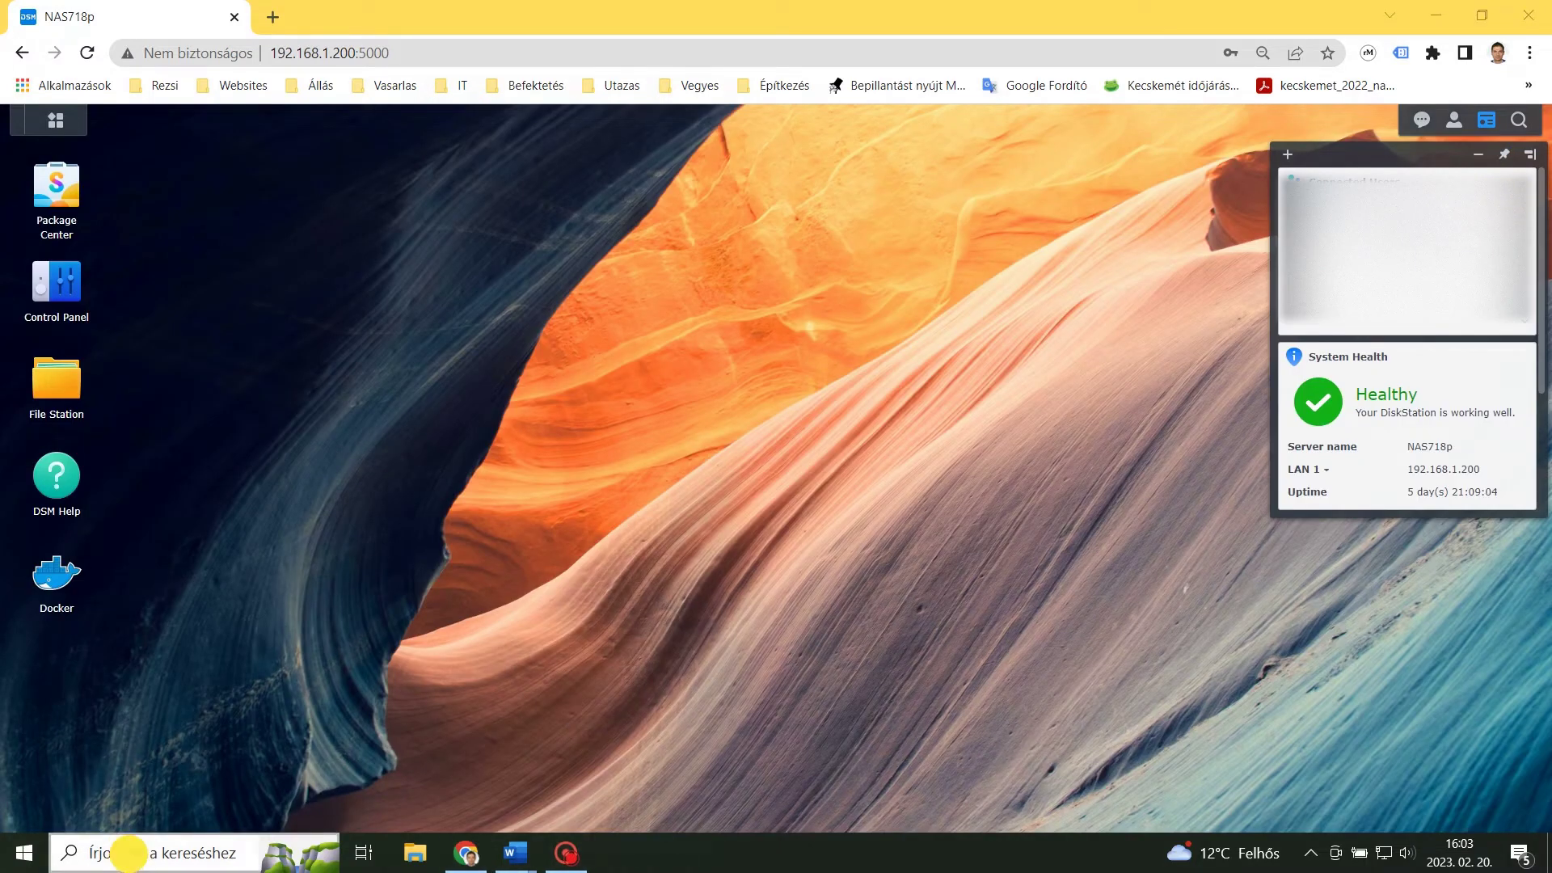
From Command Prompt, SSH into the NAS at 192.168.1.200 and run the sudo docker run command for homeassistantterm.
{"action": "left_click", "coordinate": [130, 857]}
{"action": "type", "text": "cmd"}
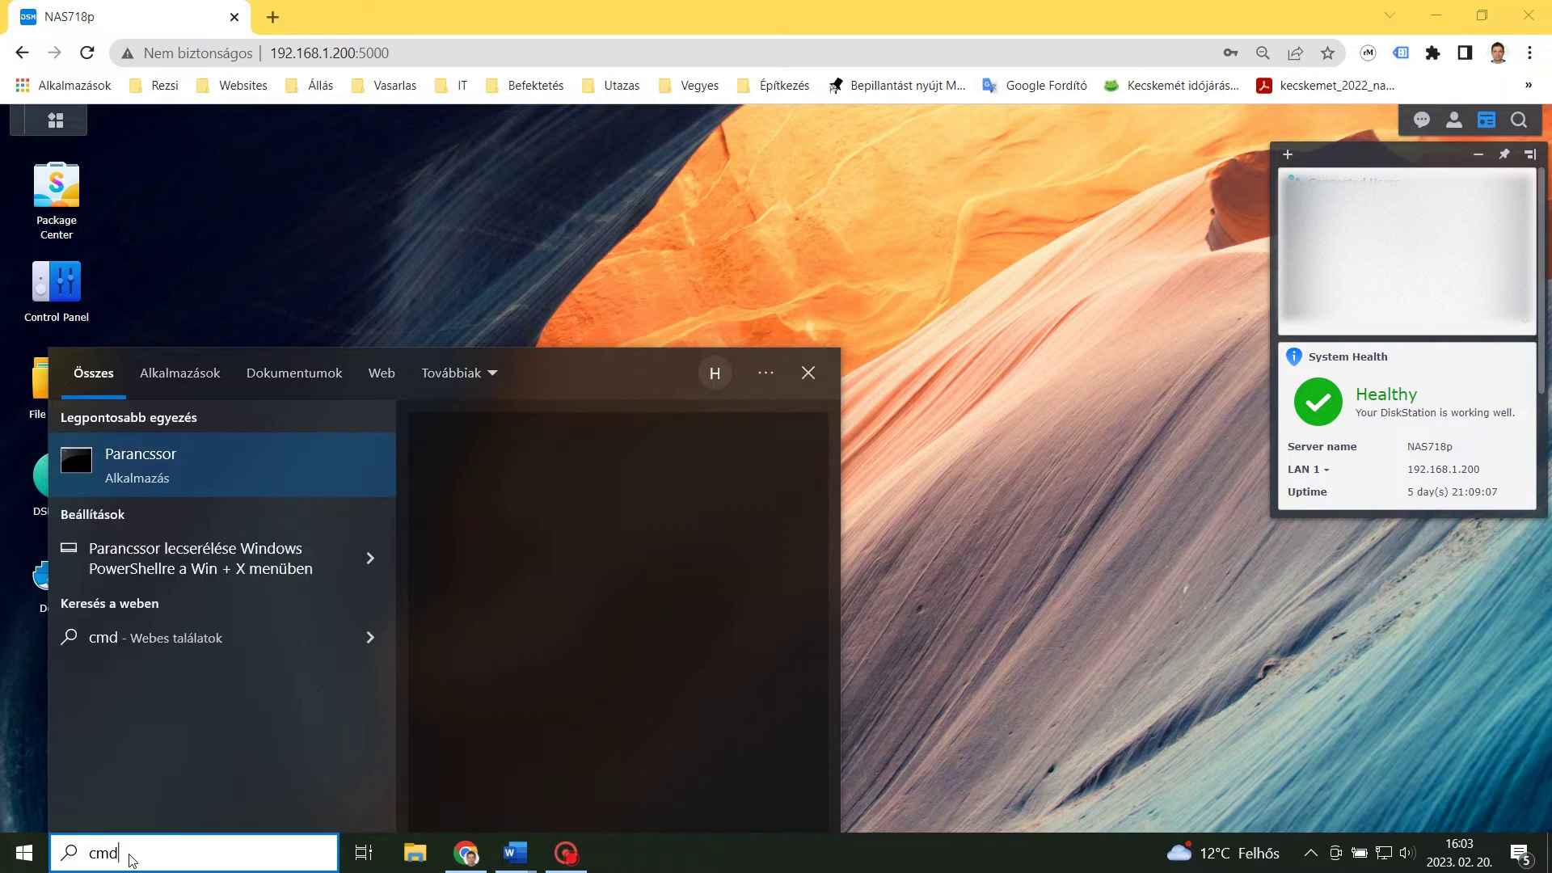
{"action": "key", "text": "Return"}
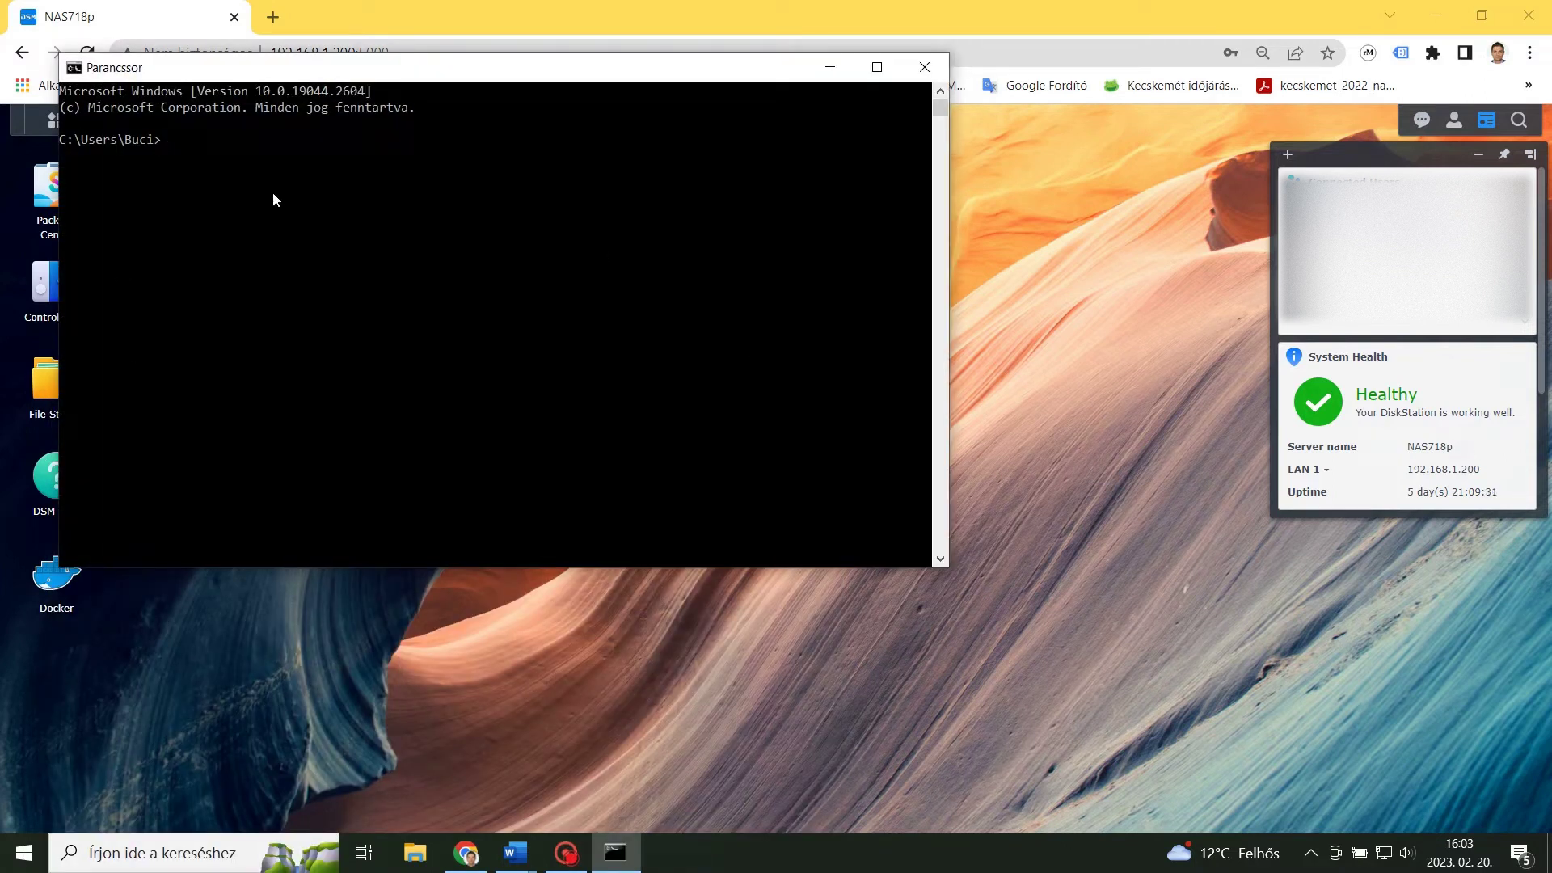
{"action": "key", "text": "ctrl+v"}
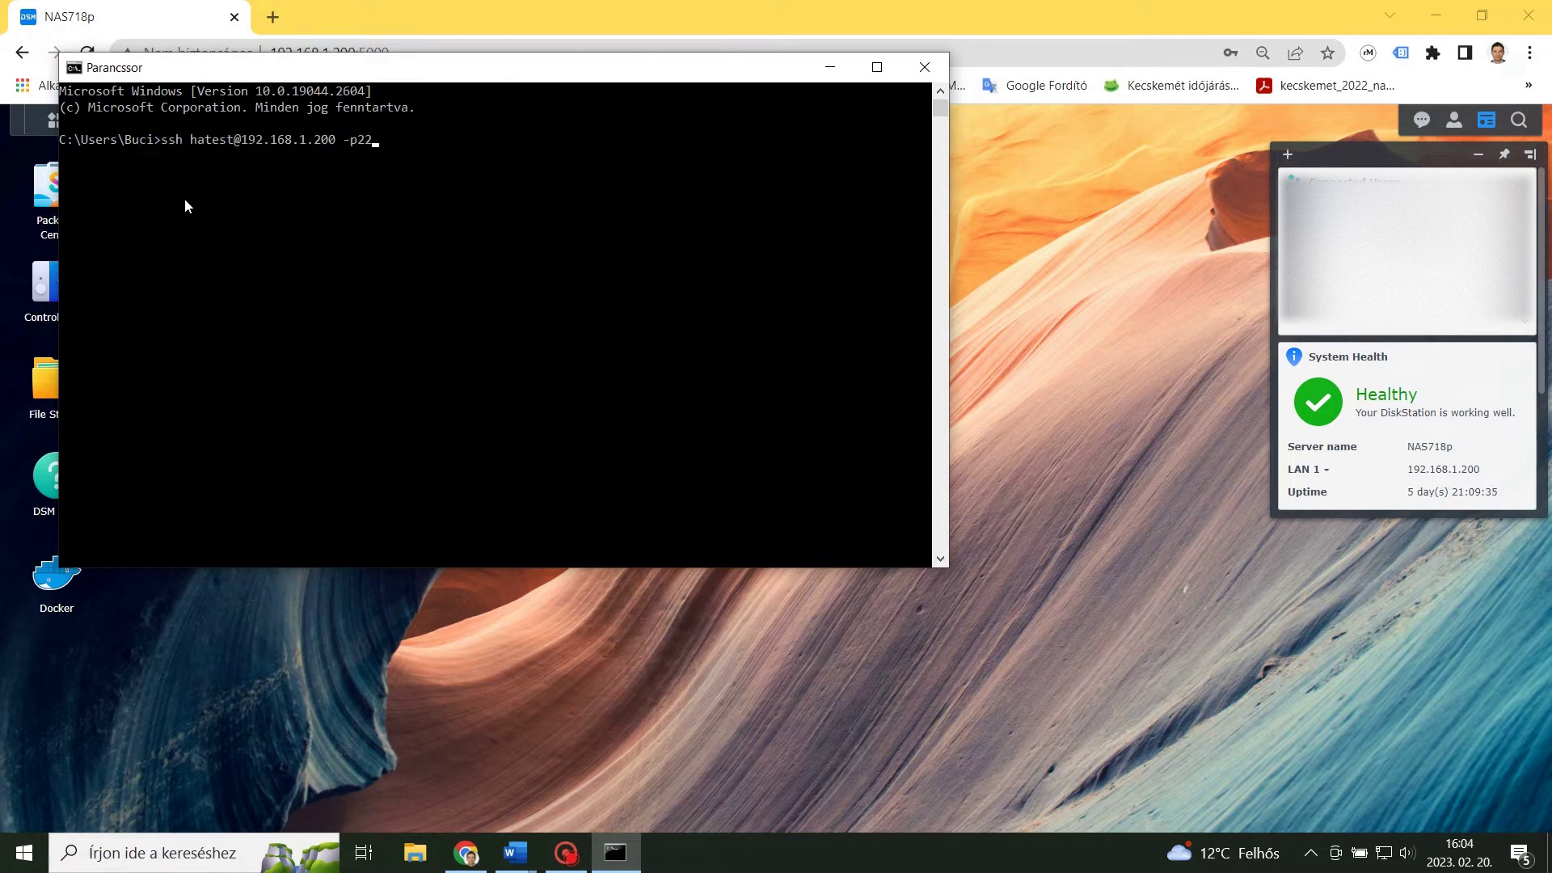
{"action": "key", "text": "Return"}
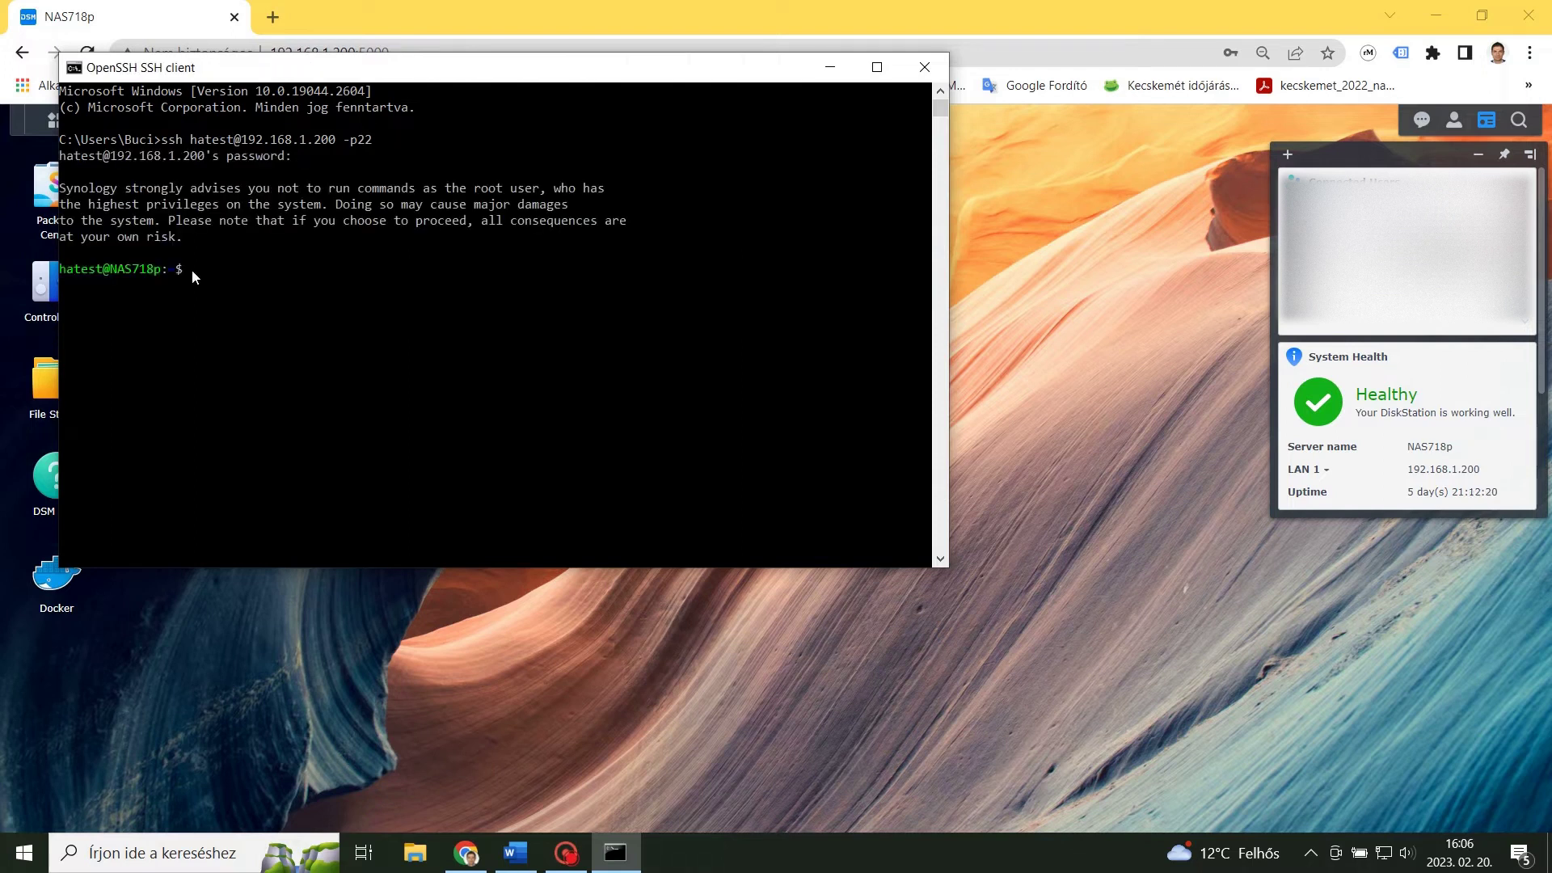
{"action": "right_click", "coordinate": [191, 270]}
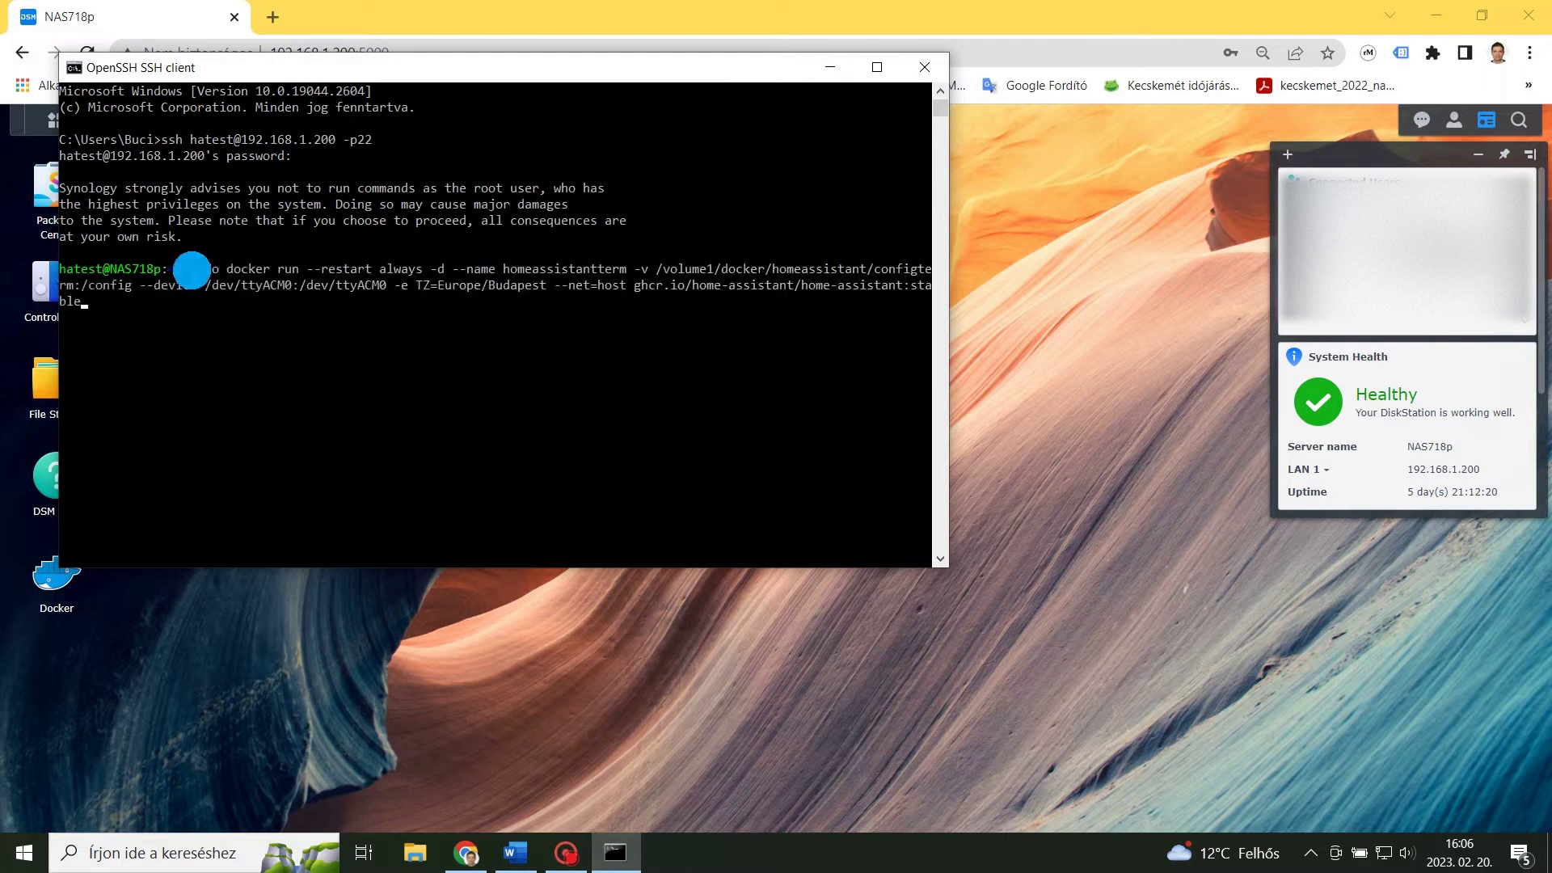
{"action": "key", "text": "Return"}
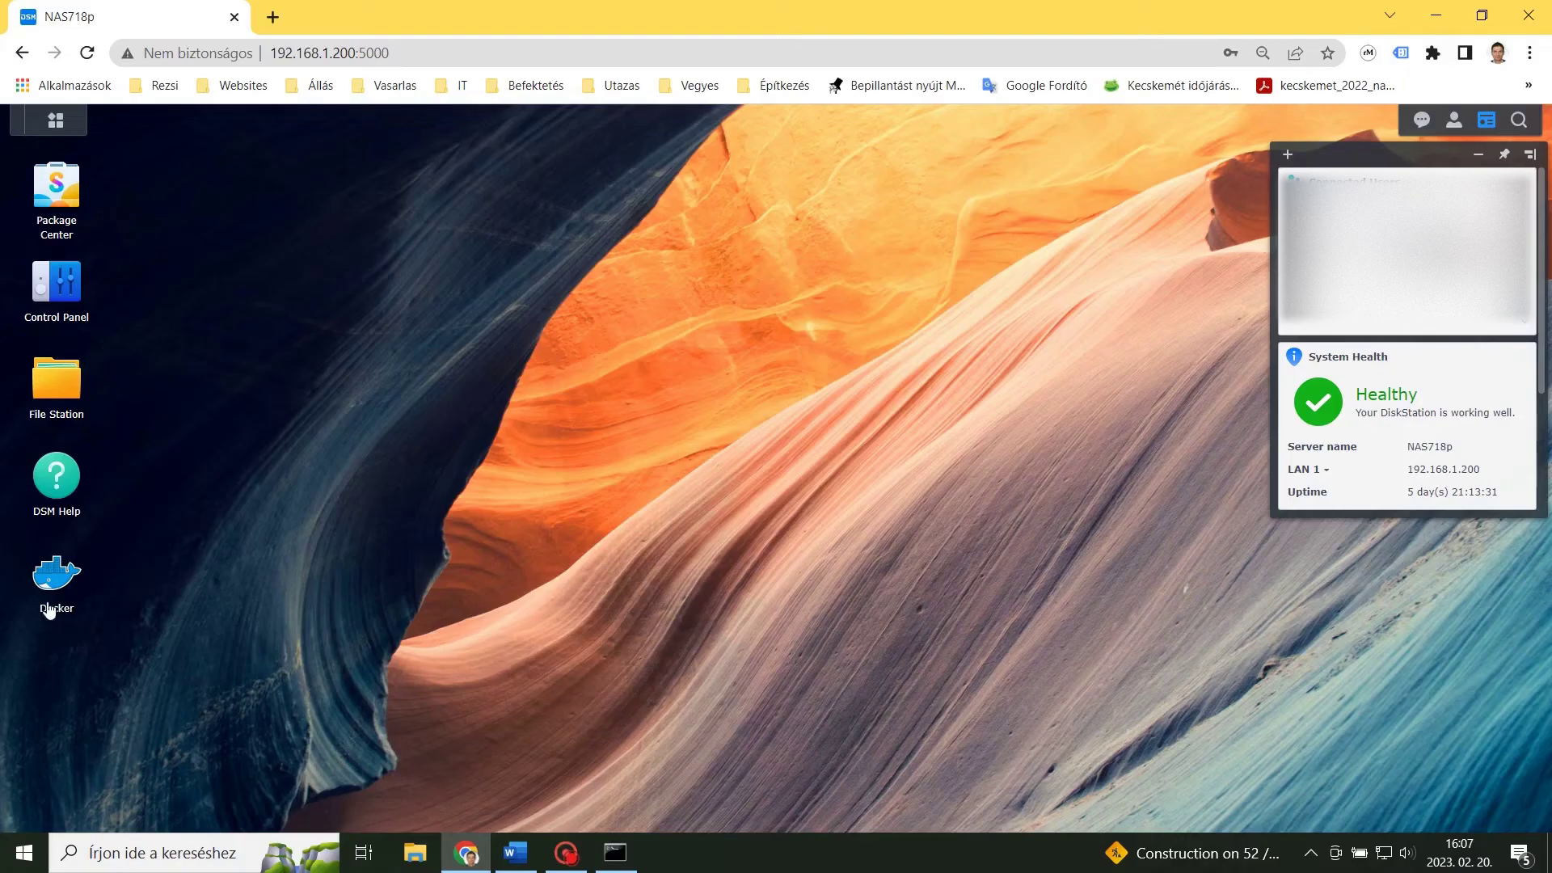
Confirm in Docker's container list that homeassistantterm is running beside portainer.
{"action": "left_click", "coordinate": [50, 608]}
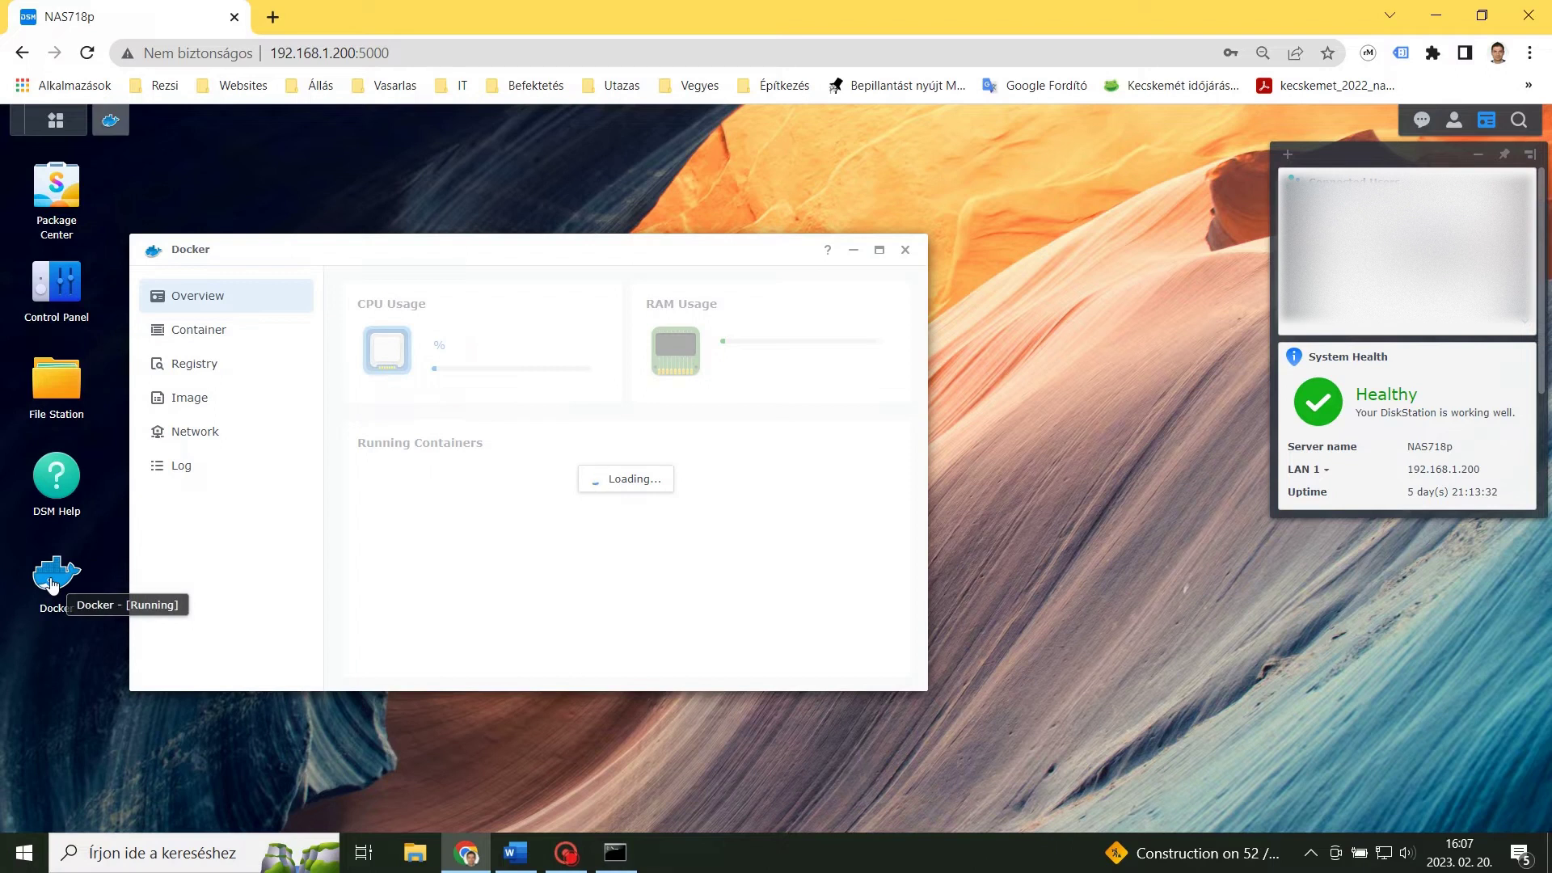
{"action": "left_click", "coordinate": [180, 342]}
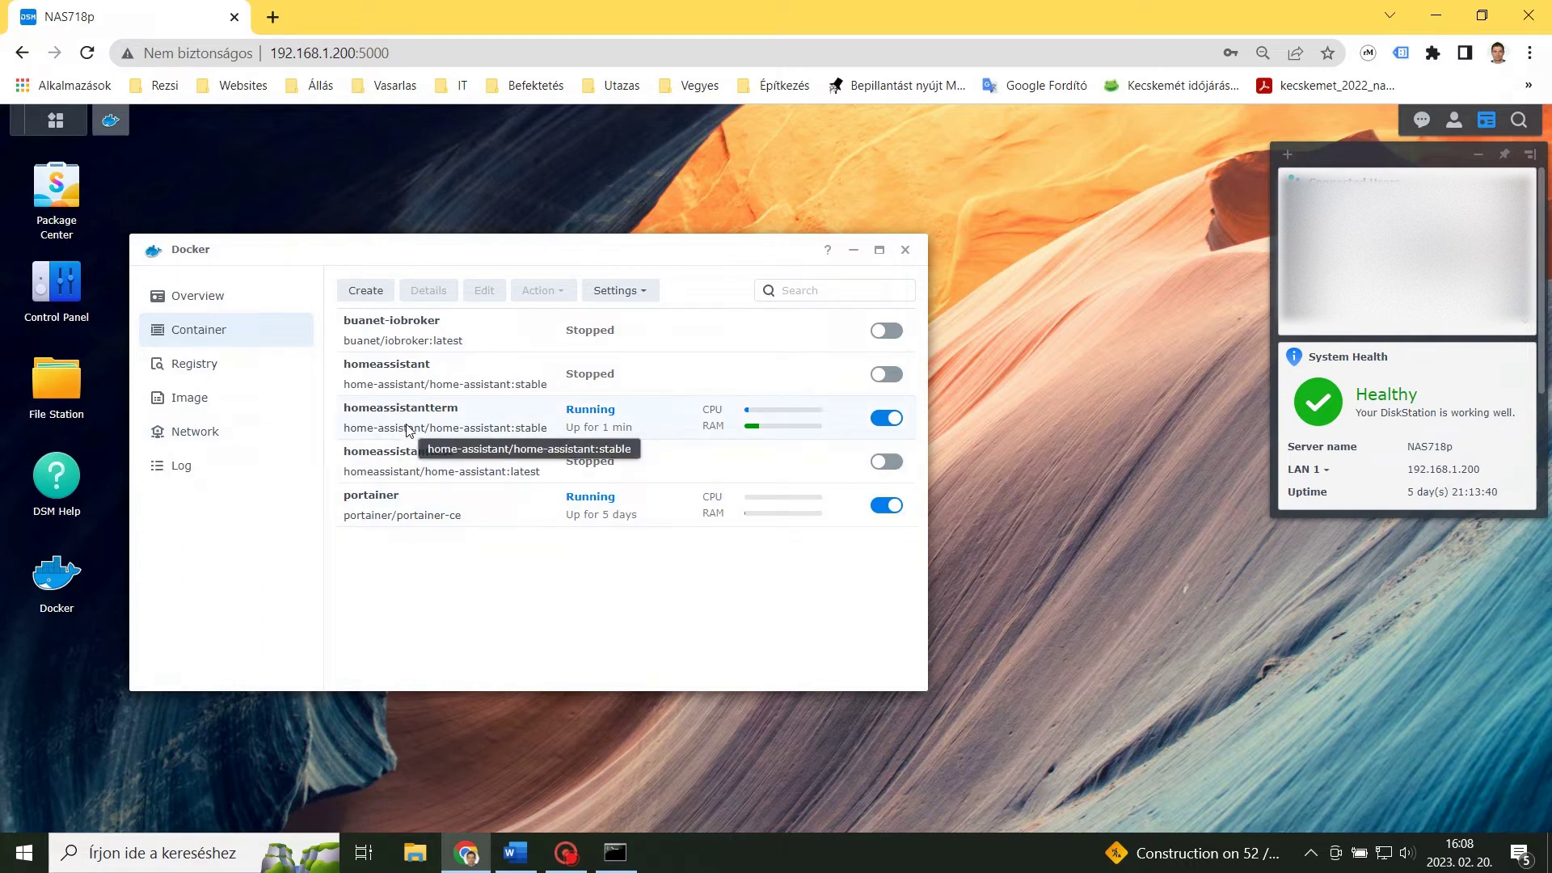
{"action": "left_click", "coordinate": [273, 18]}
Load Home Assistant at 192.168.1.200:8123 and create the Test user account with a password.
{"action": "type", "text": "192.168.1.200:8123"}
{"action": "key", "text": "Return"}
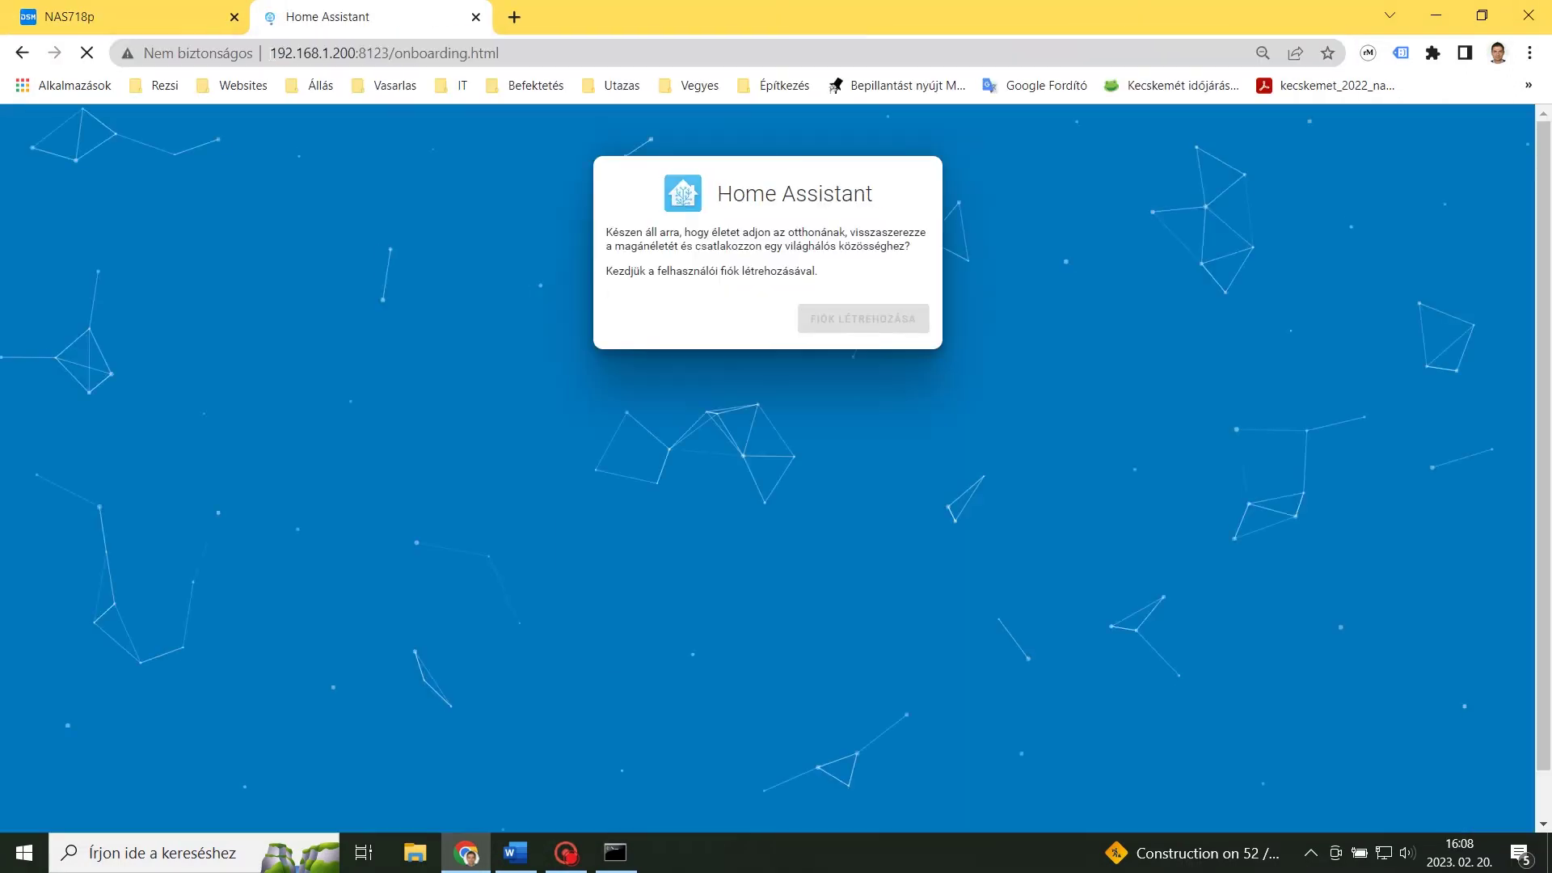
{"action": "type", "text": "Test"}
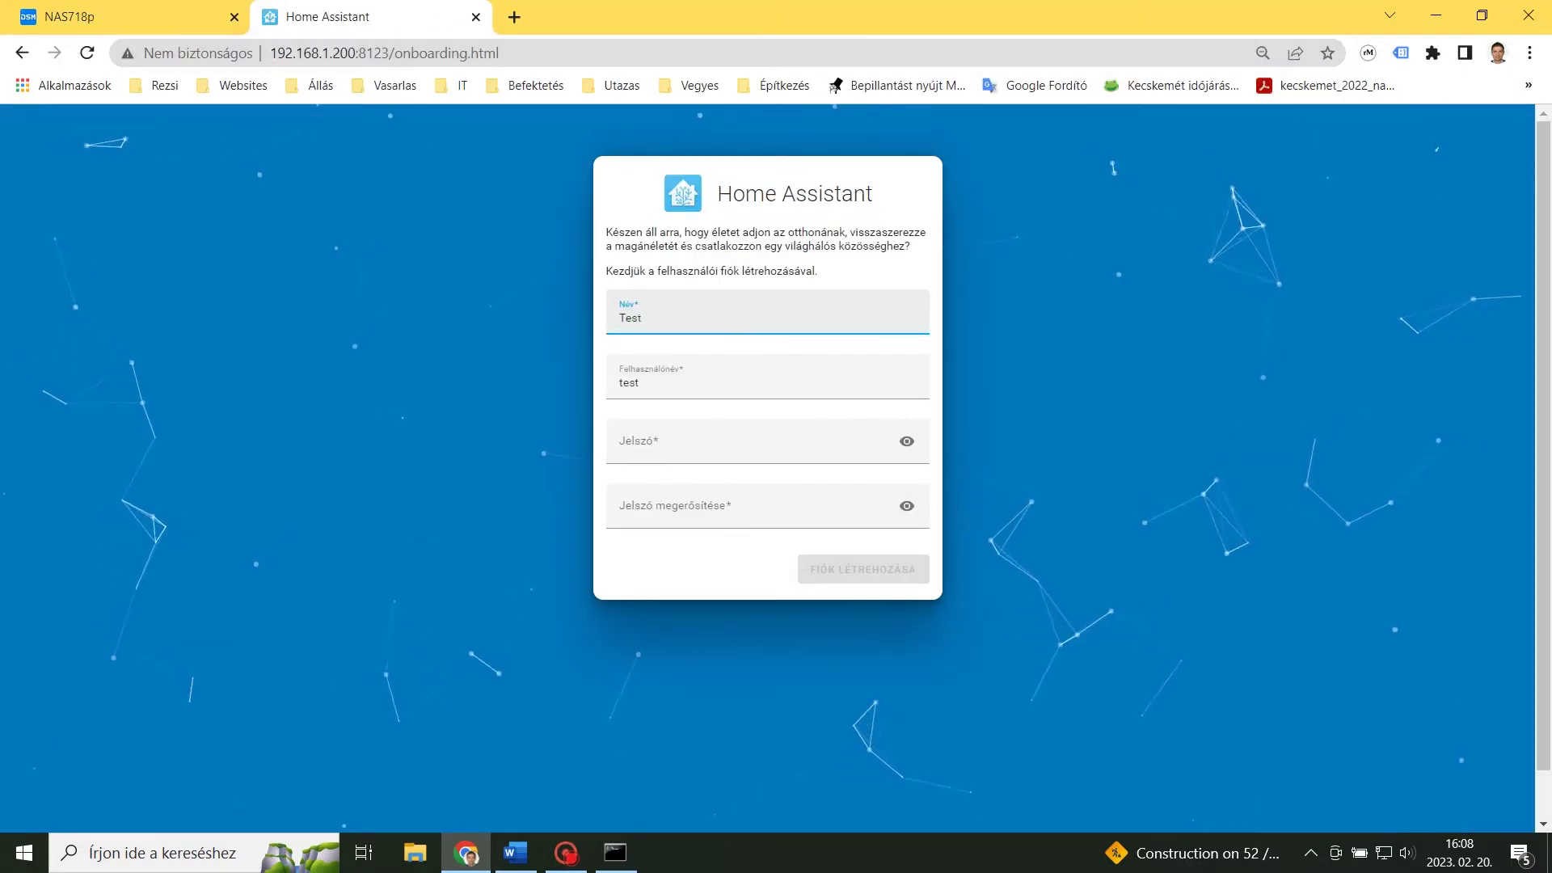
{"action": "left_click", "coordinate": [658, 440]}
{"action": "type", "text": "test"}
{"action": "left_click", "coordinate": [641, 538]}
{"action": "type", "text": "test"}
{"action": "left_click", "coordinate": [867, 570]}
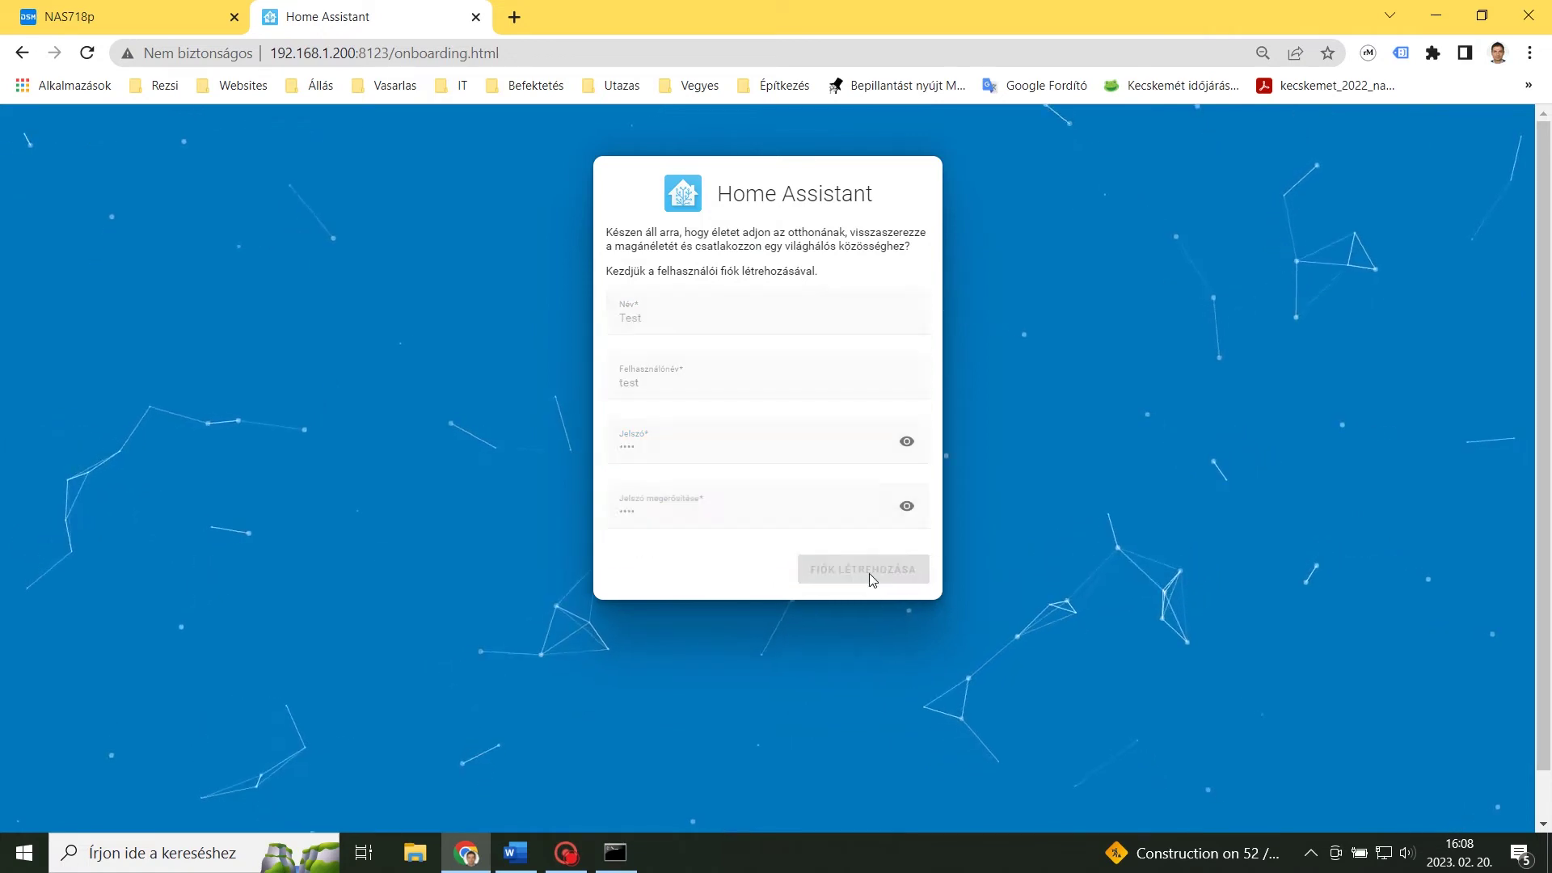
Auto-detect the home location, Kecskemét with Europe/Budapest time zone, and continue past analytics.
{"action": "scroll", "coordinate": [1031, 662], "scroll_direction": "down", "scroll_amount": 1}
{"action": "left_click", "coordinate": [896, 317]}
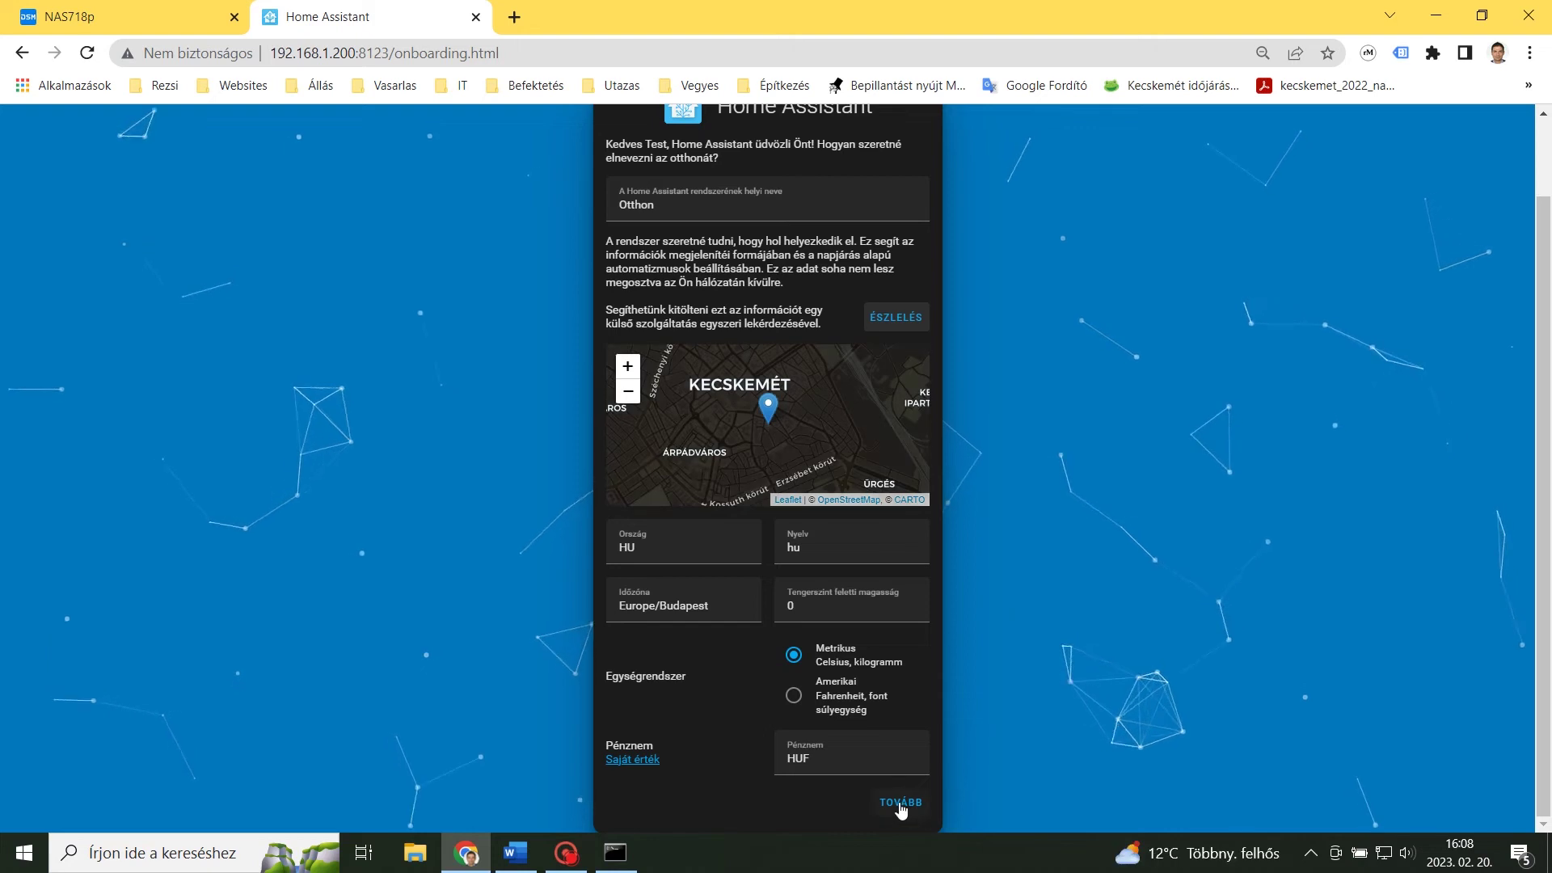
{"action": "left_click", "coordinate": [907, 801]}
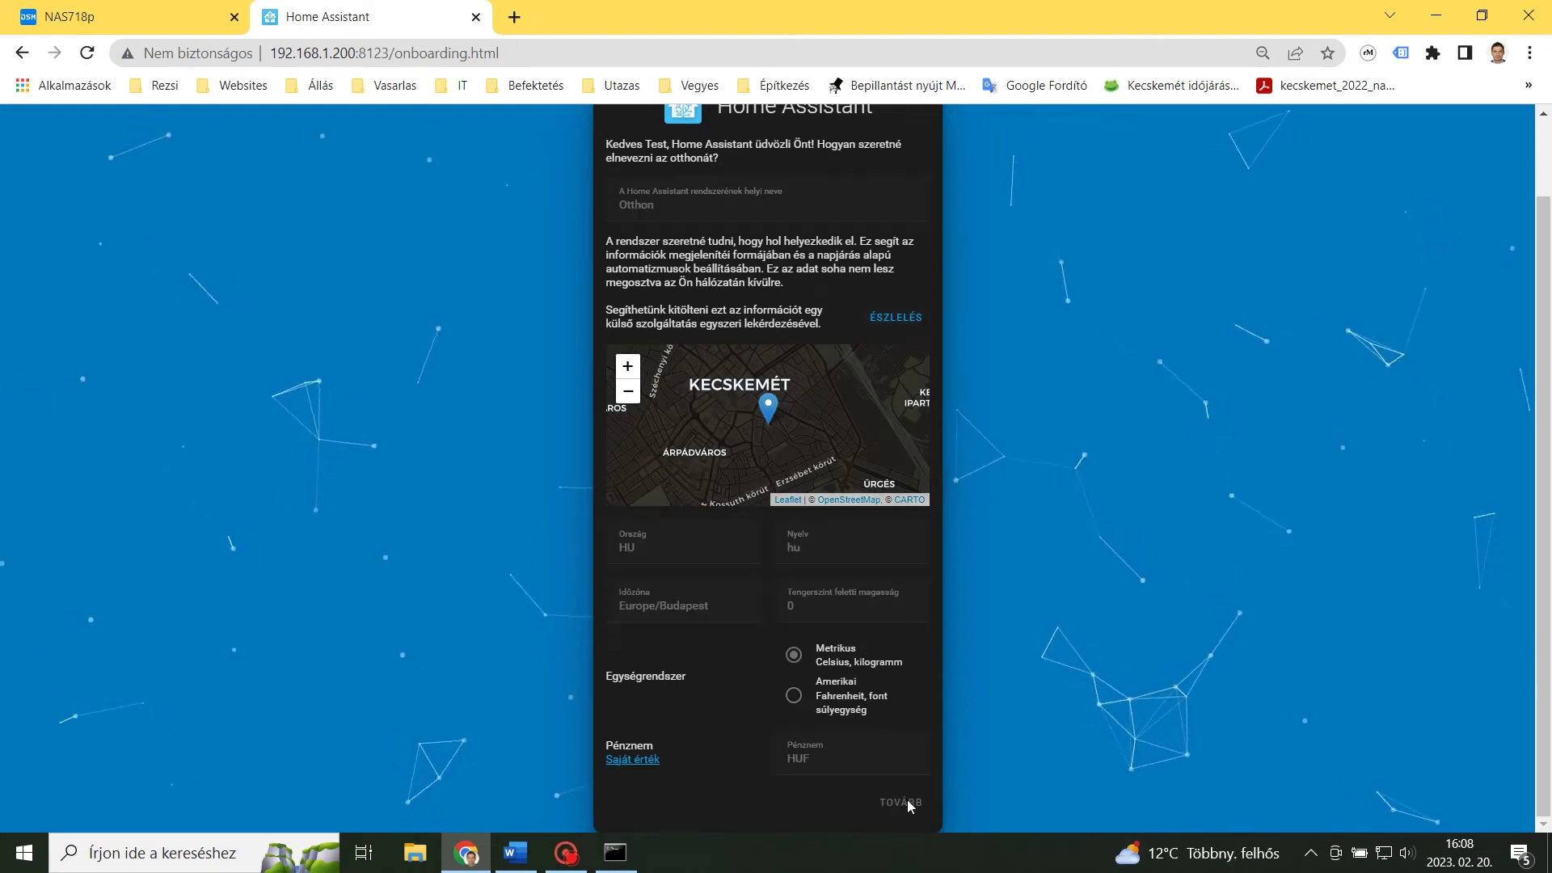
{"action": "left_click", "coordinate": [885, 511]}
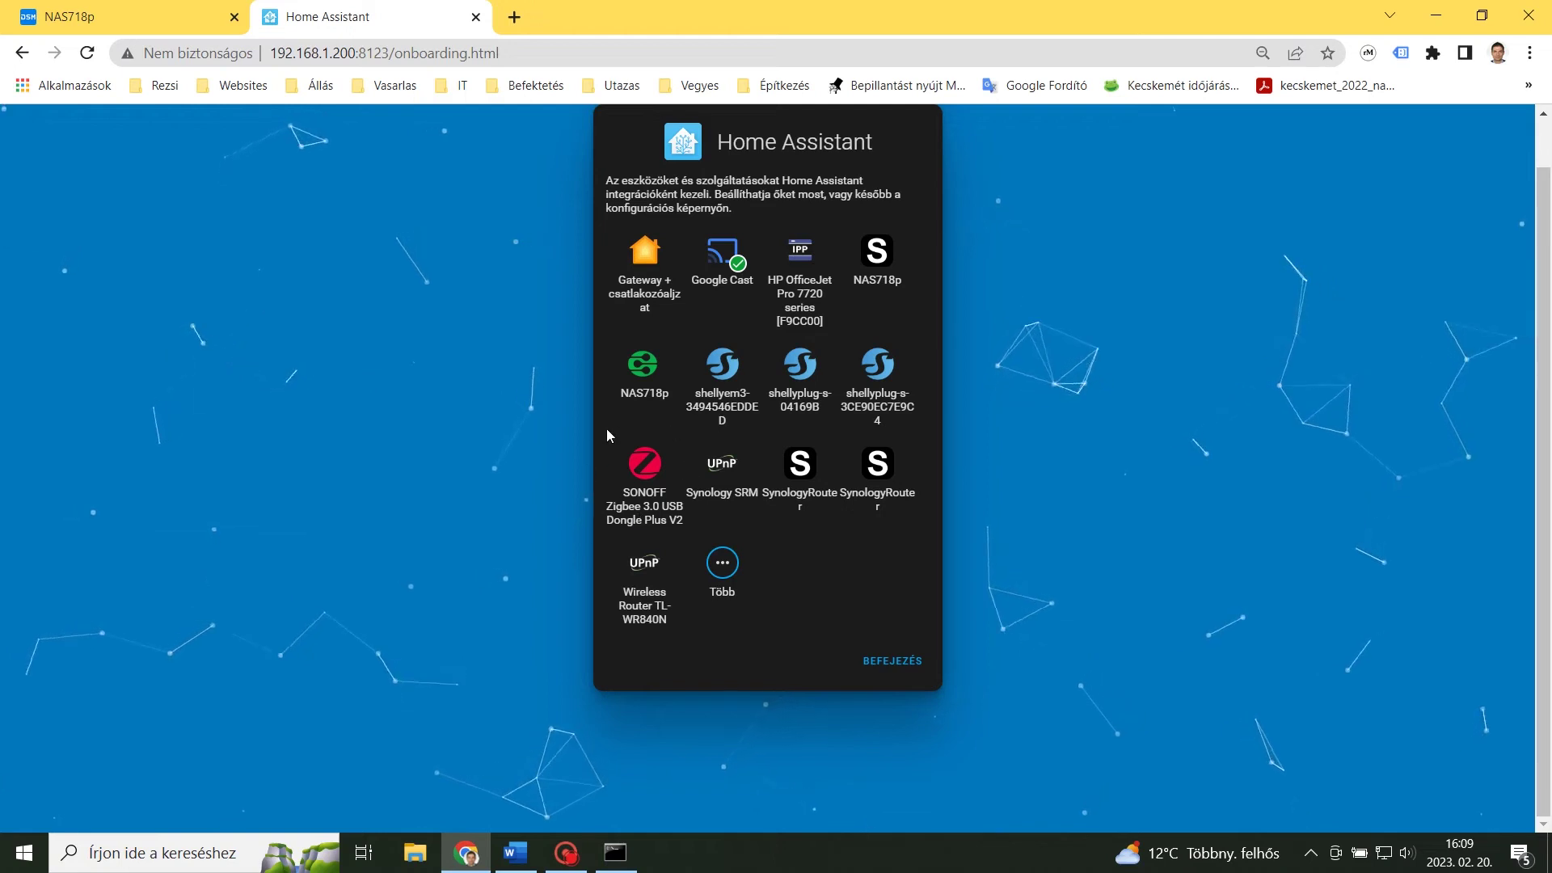
{"action": "left_click", "coordinate": [253, 192]}
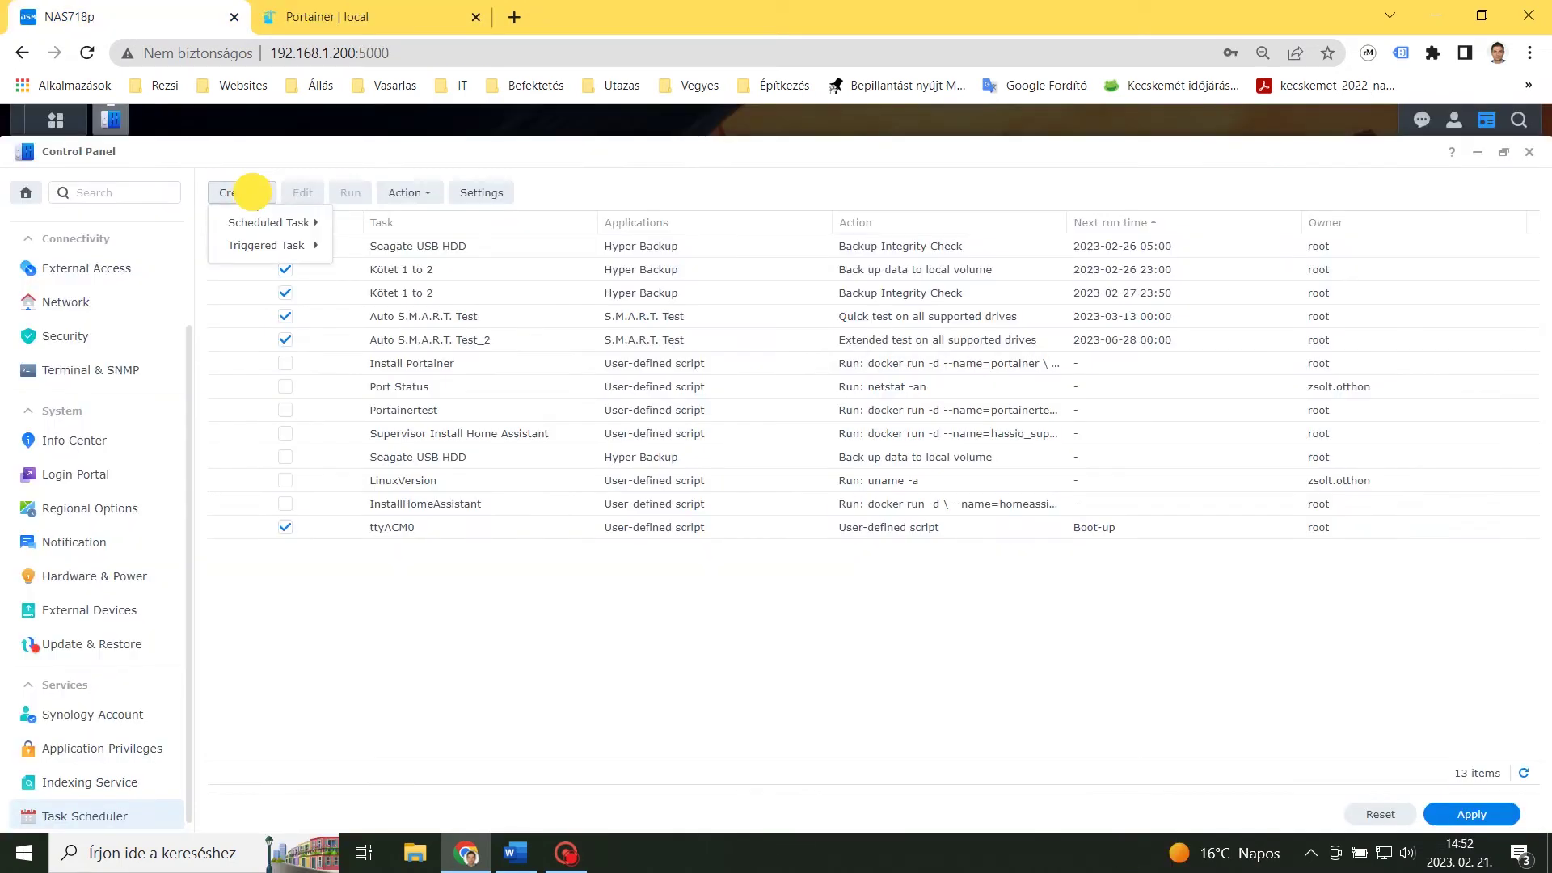
Start a user-defined script task named Homeassistanttask that runs as root.
{"action": "mouse_move", "coordinate": [258, 222]}
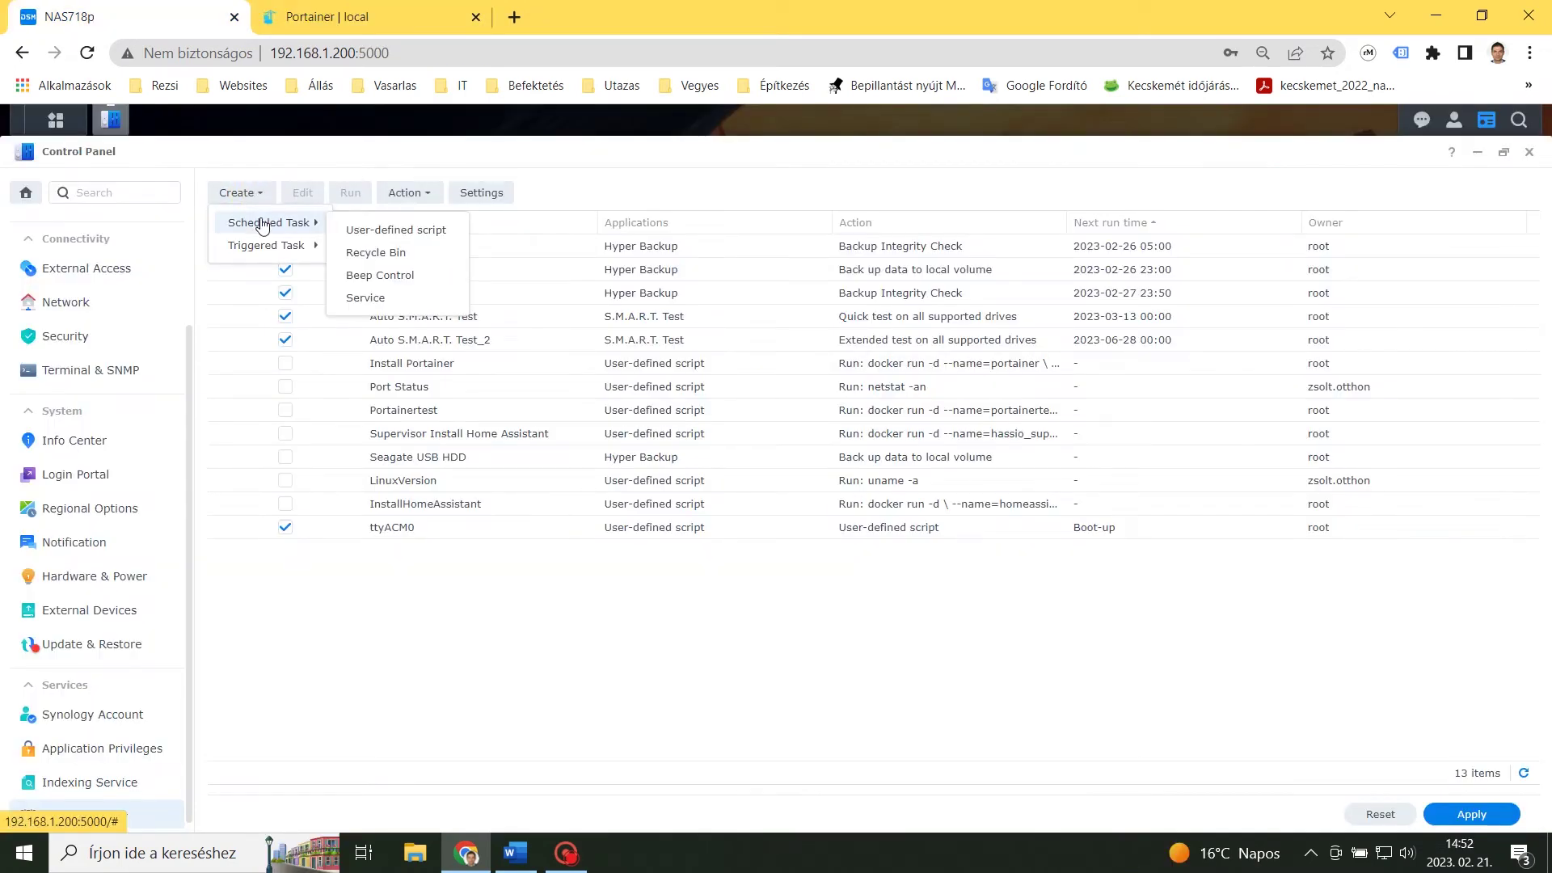
{"action": "left_click", "coordinate": [380, 230]}
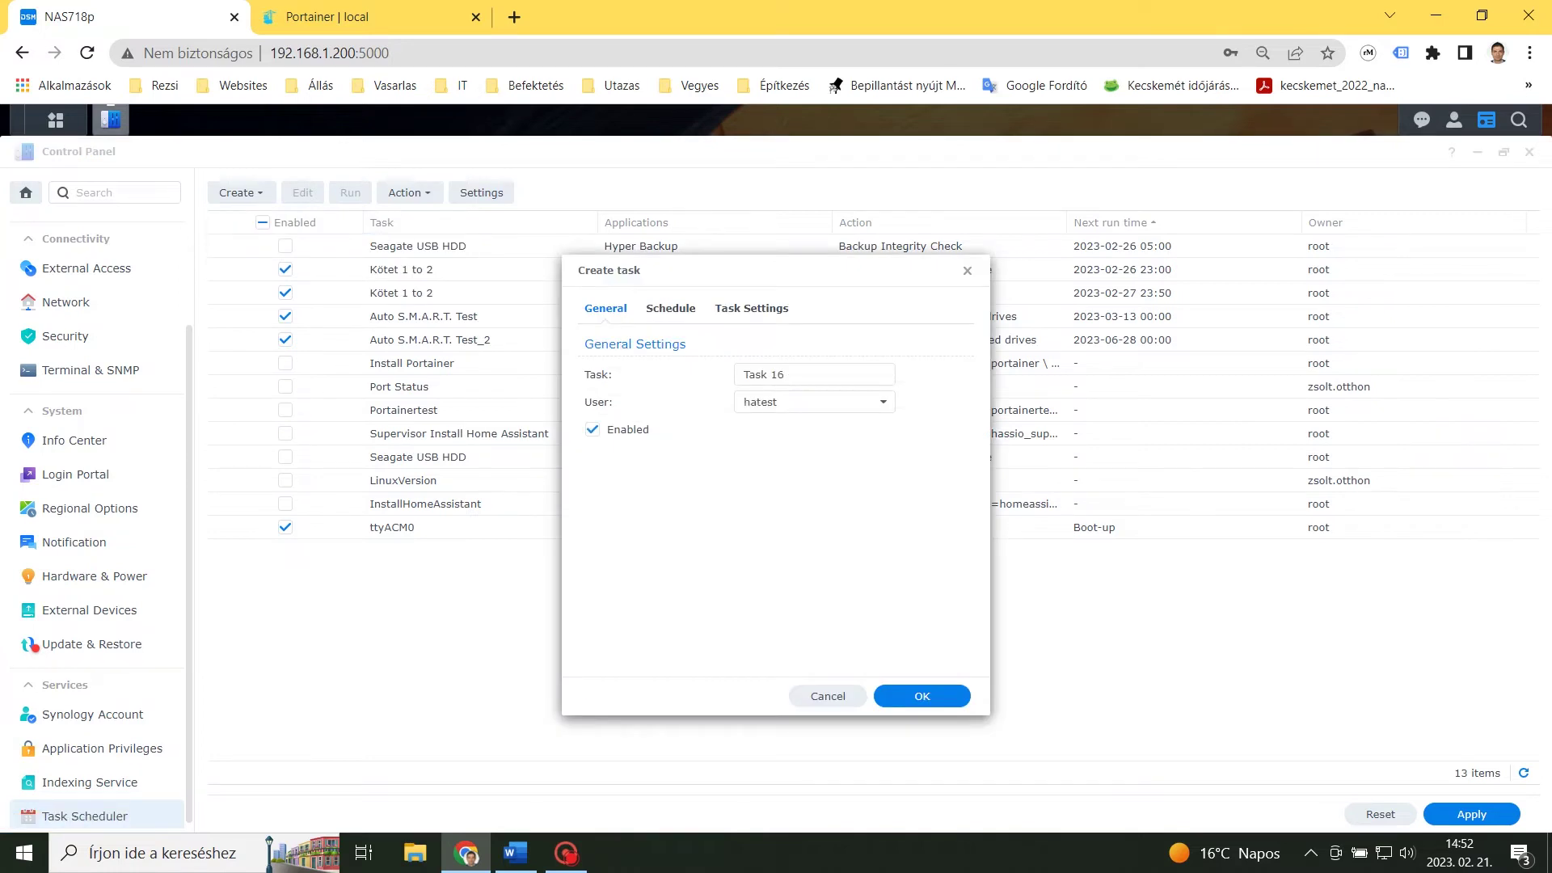
{"action": "triple_click", "coordinate": [738, 374]}
{"action": "type", "text": "Homeassistanttask"}
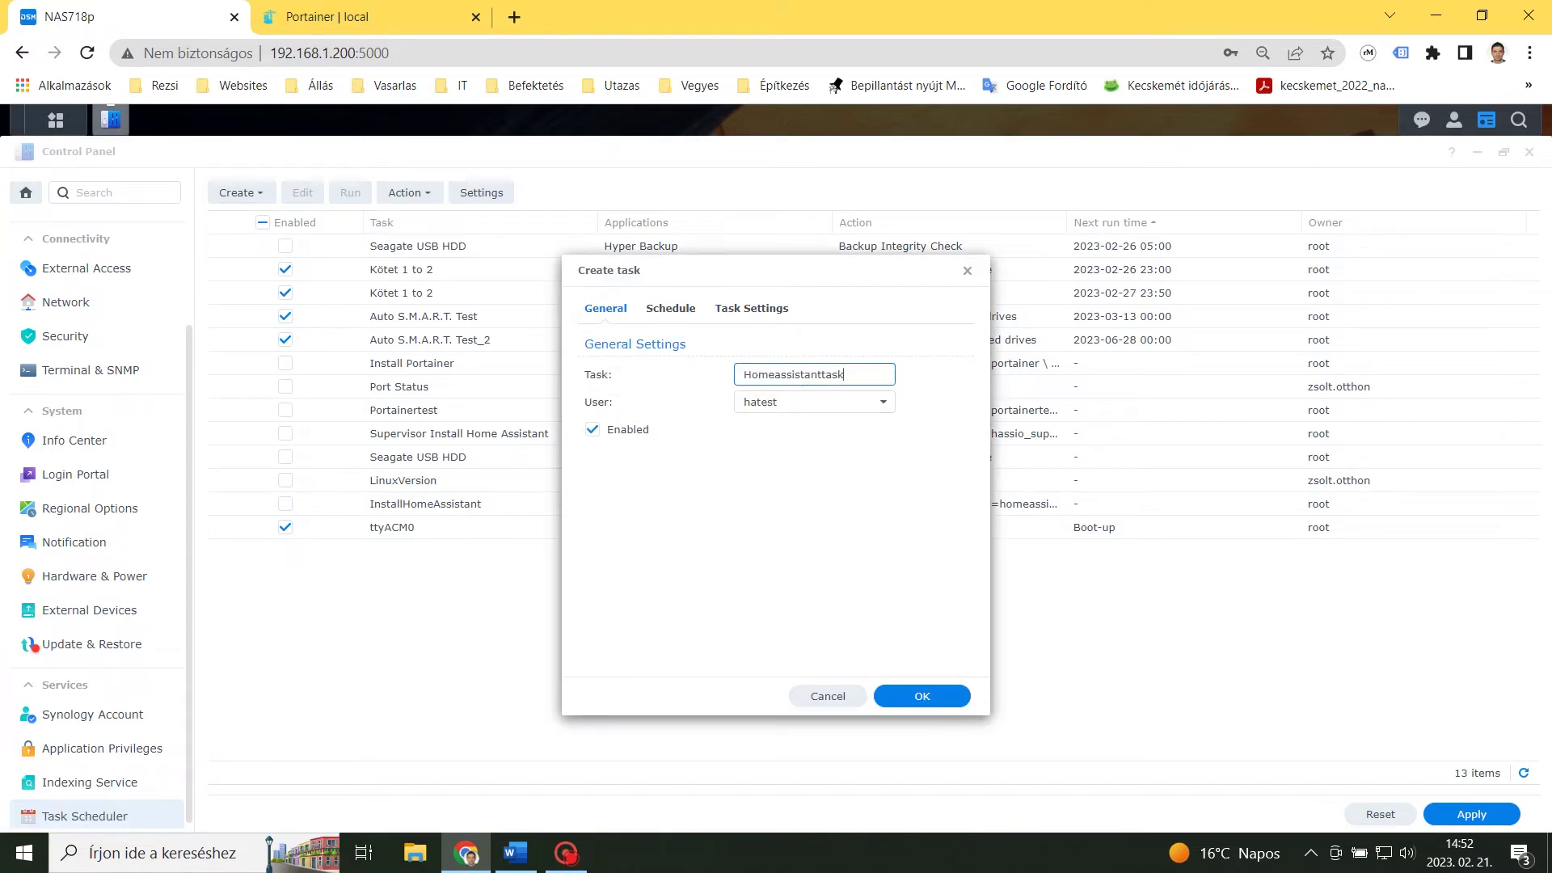
{"action": "left_click", "coordinate": [809, 401]}
{"action": "left_click", "coordinate": [809, 501]}
Schedule the task for a single date, paste the docker run script, and enable e-mailed run details.
{"action": "left_click", "coordinate": [676, 311]}
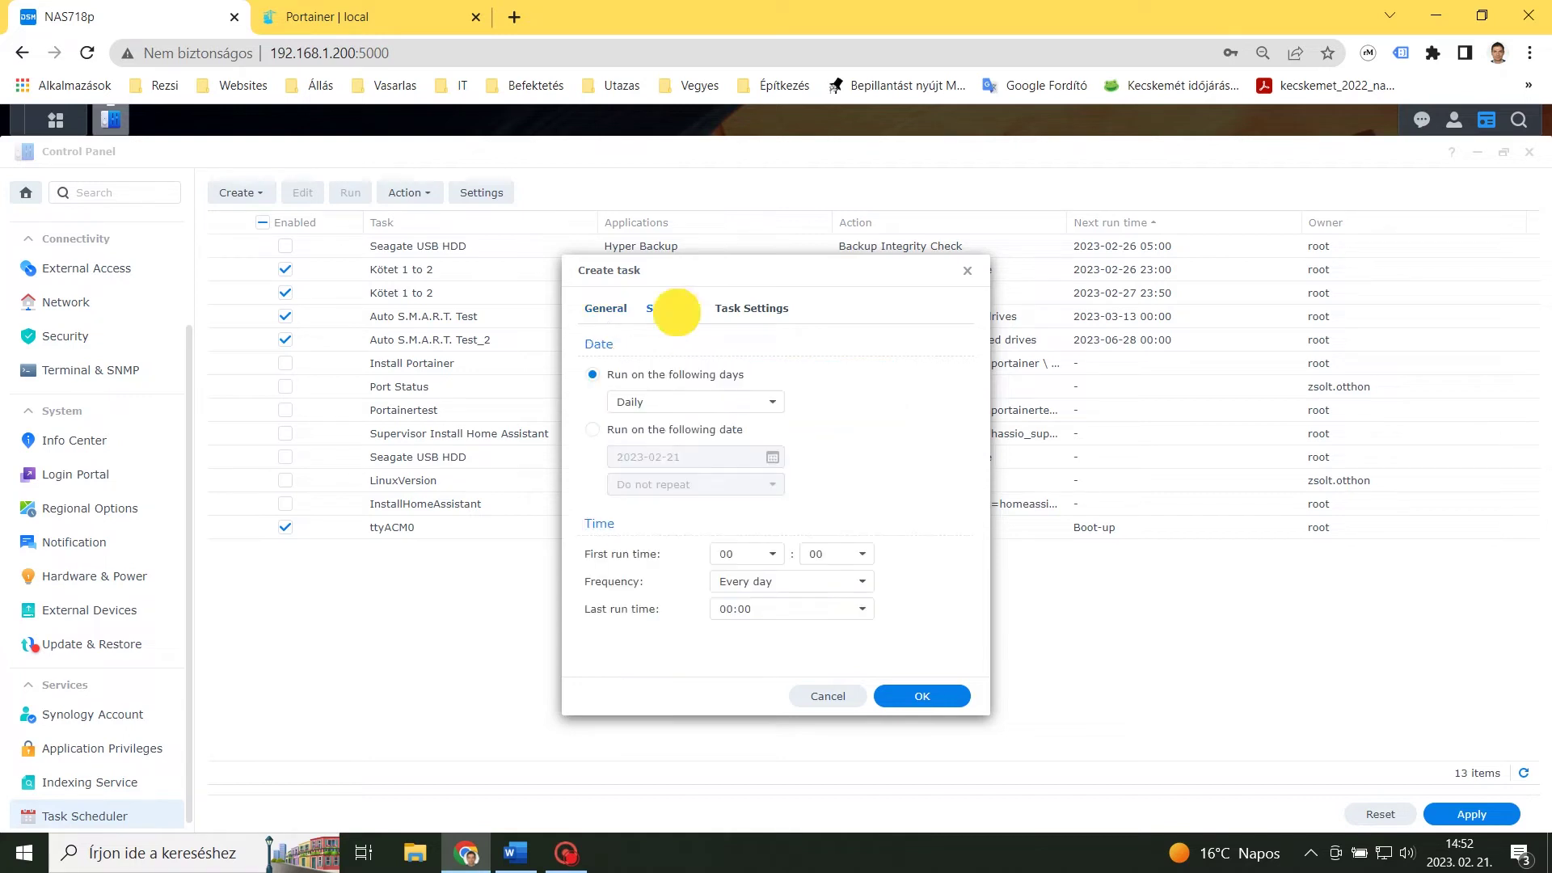
{"action": "left_click", "coordinate": [593, 429]}
{"action": "left_click", "coordinate": [752, 308]}
{"action": "left_click", "coordinate": [631, 538]}
{"action": "key", "text": "ctrl+v"}
{"action": "left_click", "coordinate": [593, 375]}
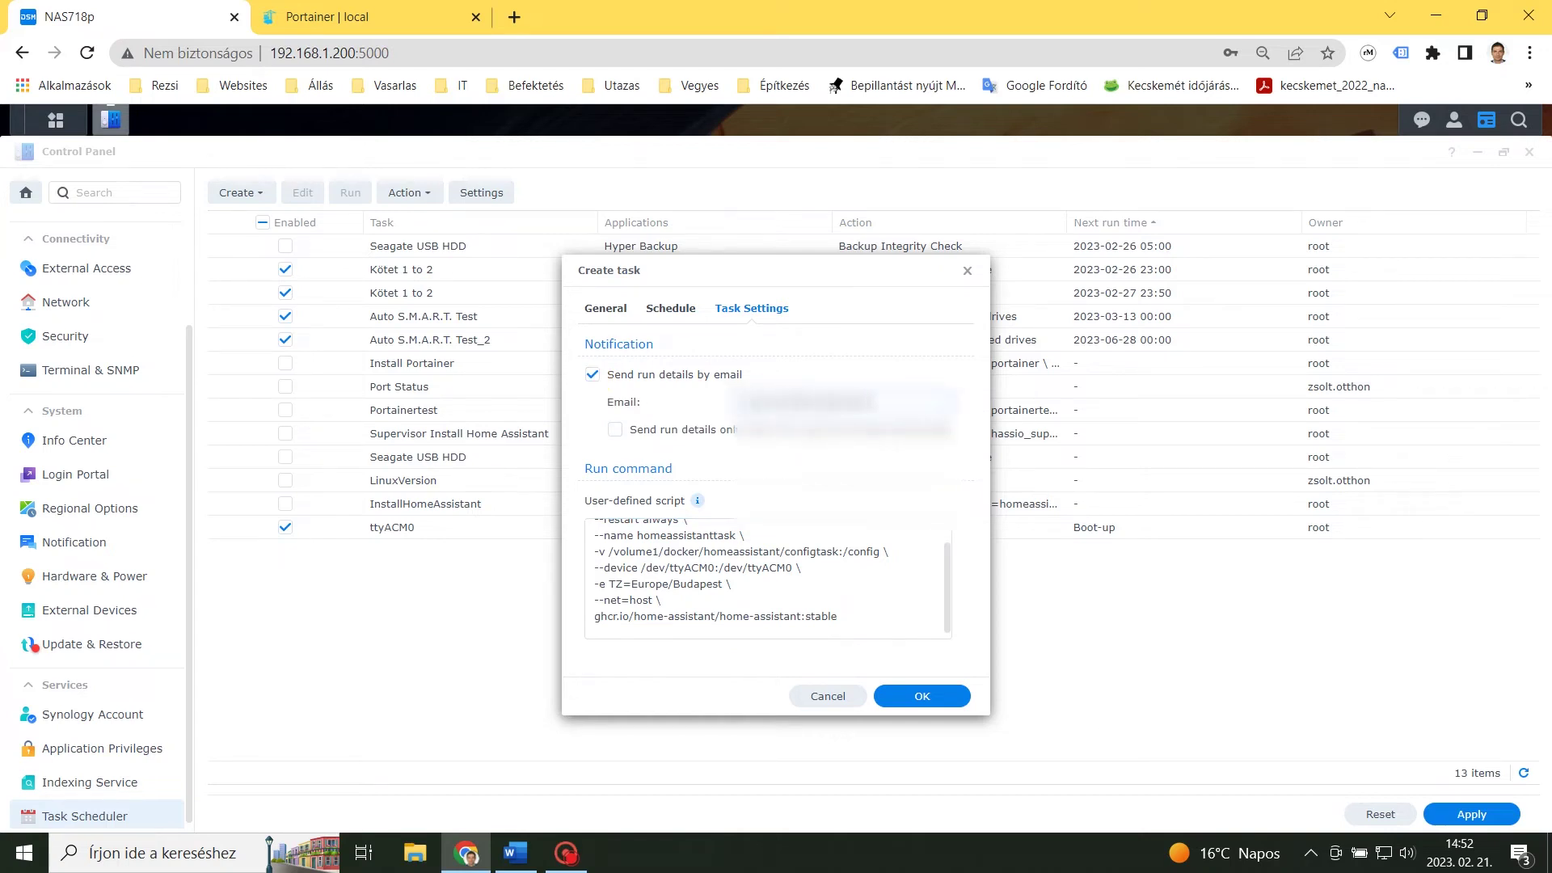
Save Homeassistanttask and run it immediately.
{"action": "left_click", "coordinate": [922, 696]}
{"action": "left_click", "coordinate": [980, 538]}
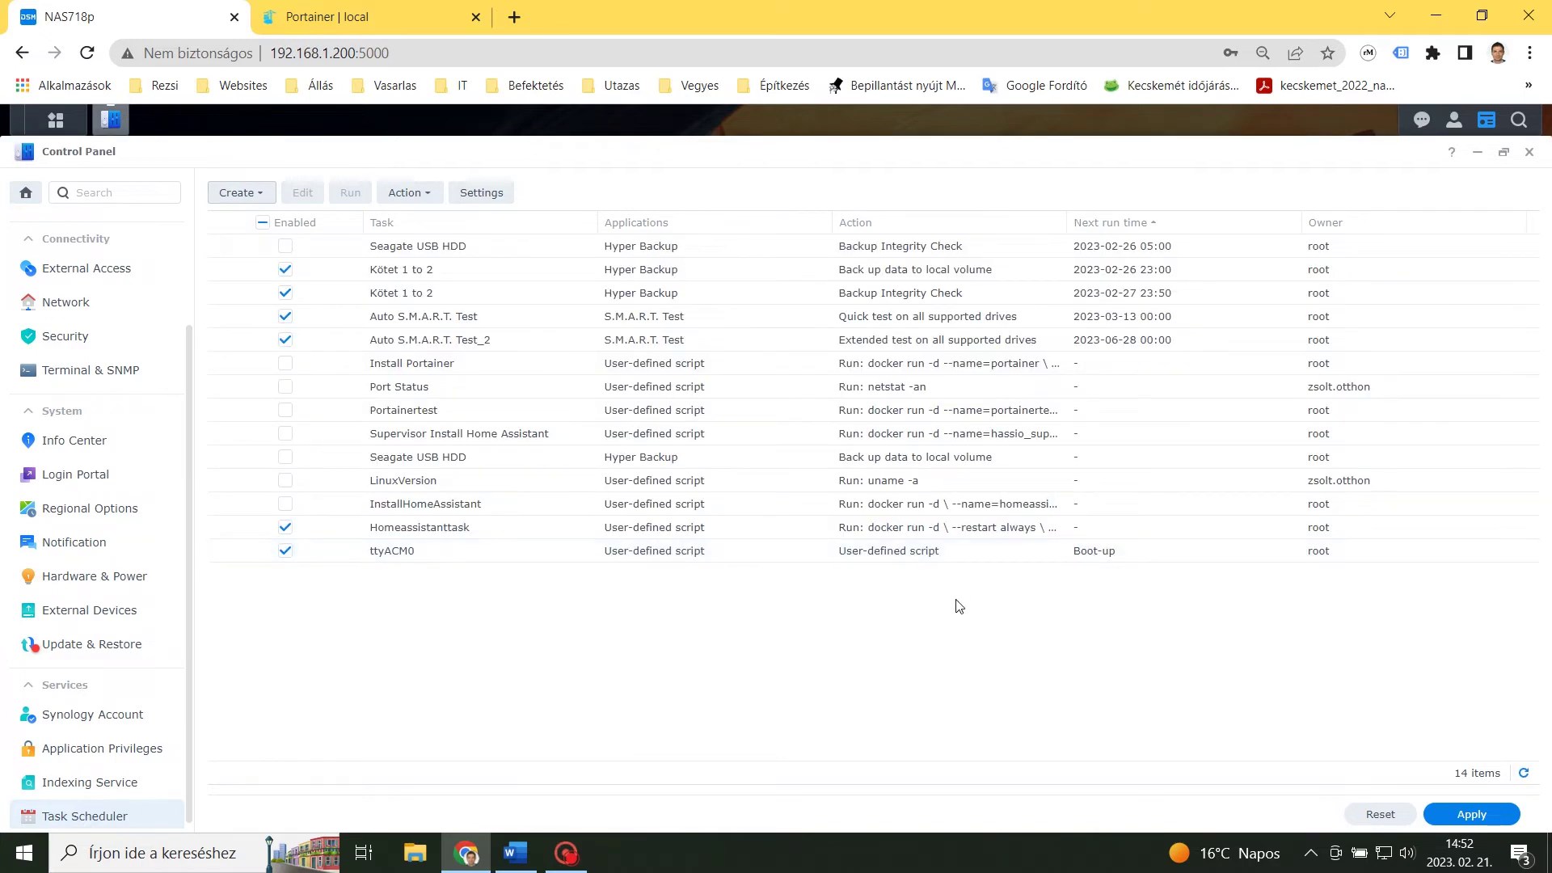
{"action": "left_click", "coordinate": [588, 527]}
{"action": "left_click", "coordinate": [350, 196]}
{"action": "left_click", "coordinate": [898, 515]}
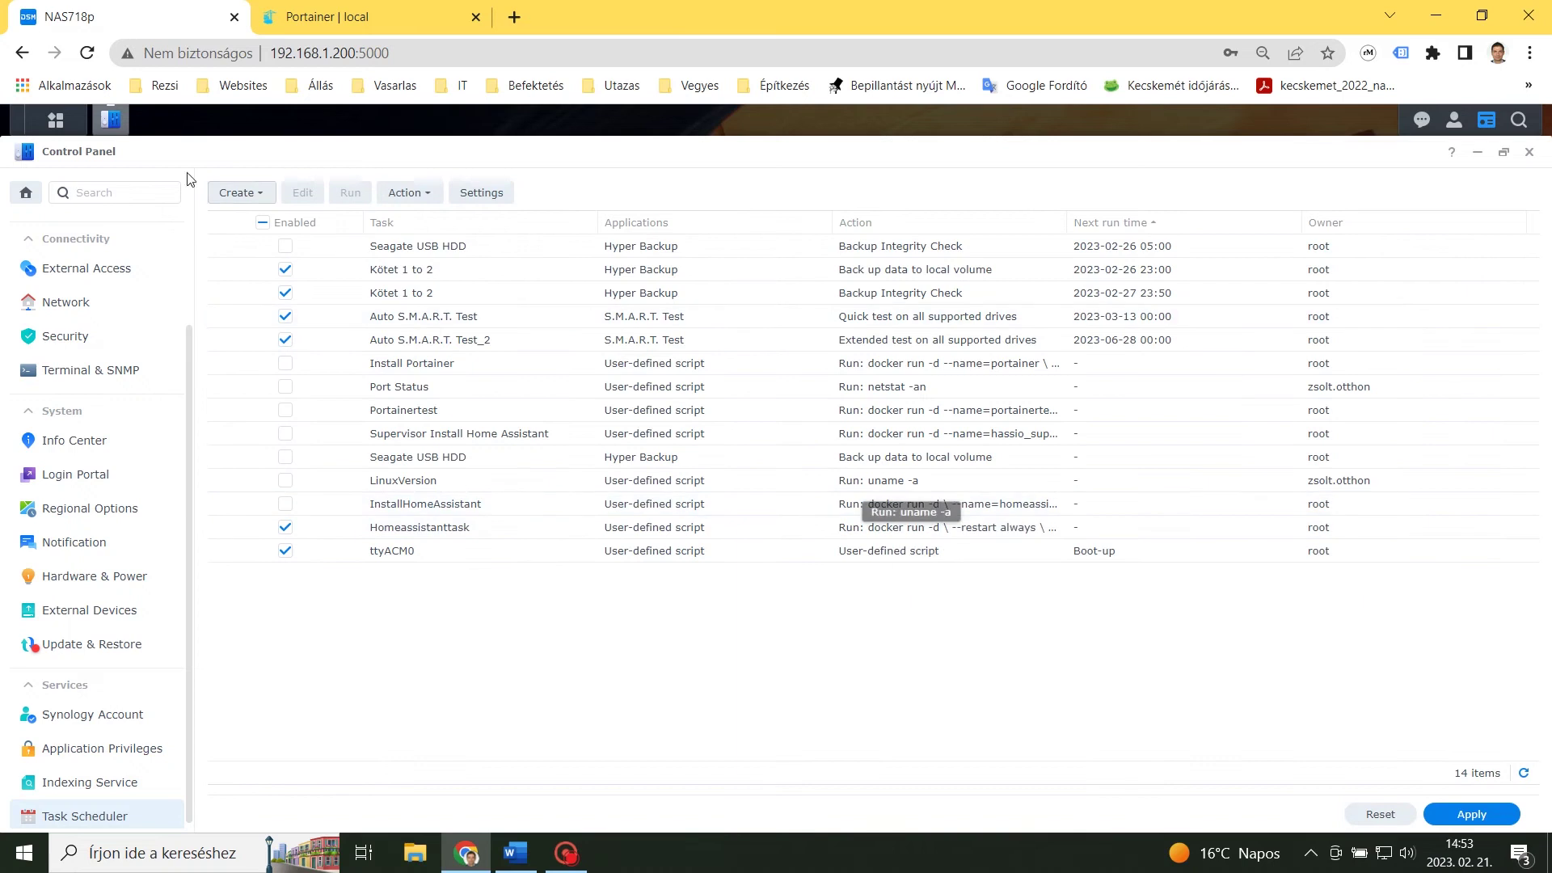
{"action": "left_click", "coordinate": [55, 119]}
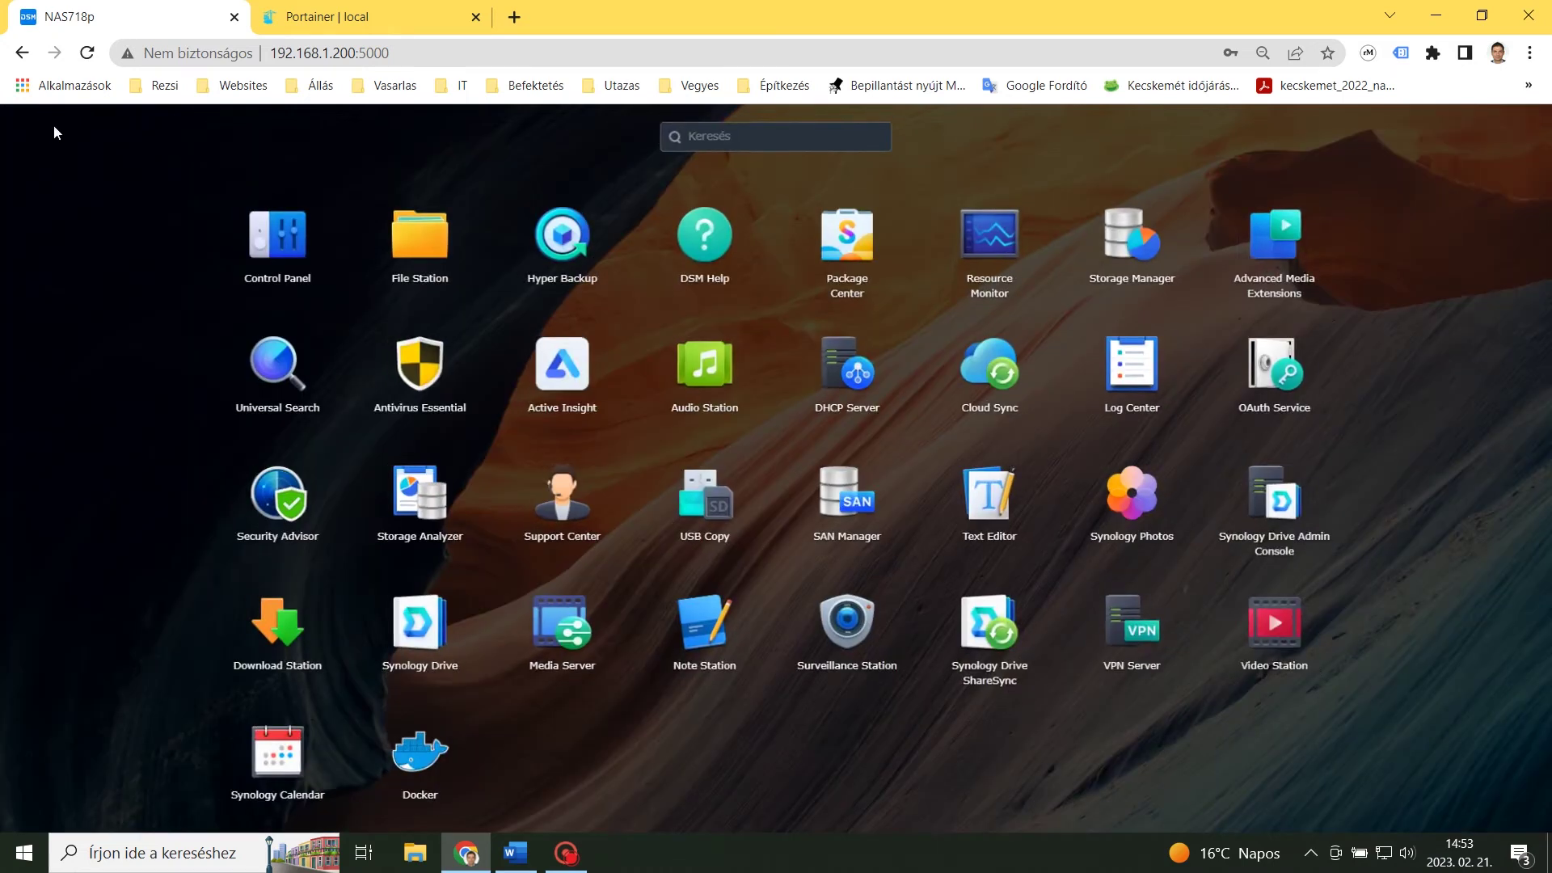
Check homeassistanttask is running in Docker, then load 192.168.1.200:8123 in a new tab.
{"action": "left_click", "coordinate": [429, 754]}
{"action": "left_click", "coordinate": [69, 231]}
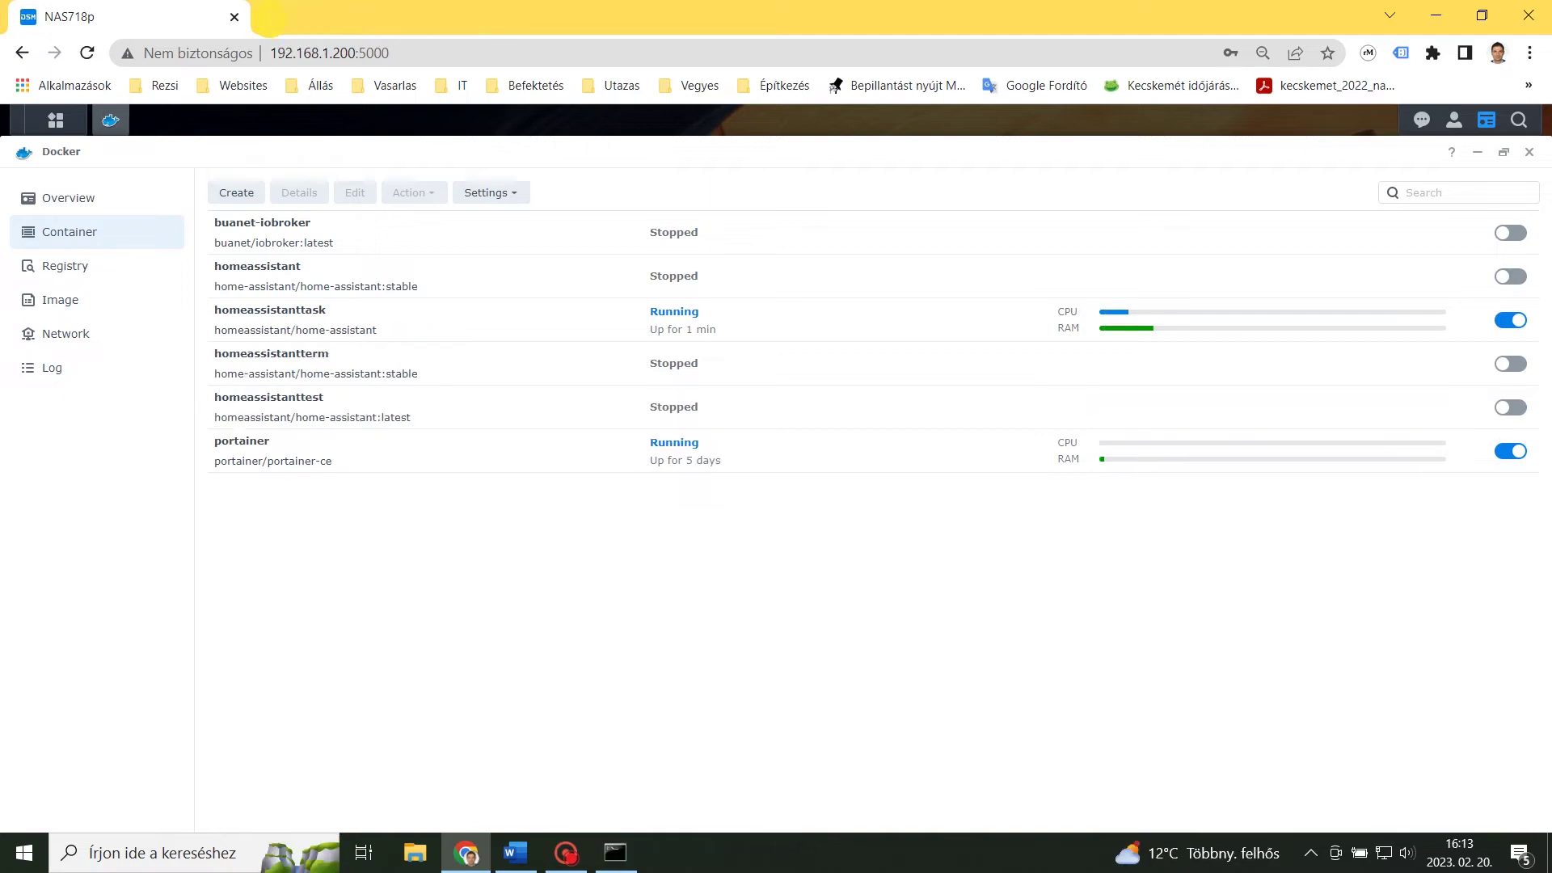
{"action": "key", "text": "ctrl+t"}
{"action": "type", "text": "192.168.1.200:8123"}
{"action": "key", "text": "Return"}
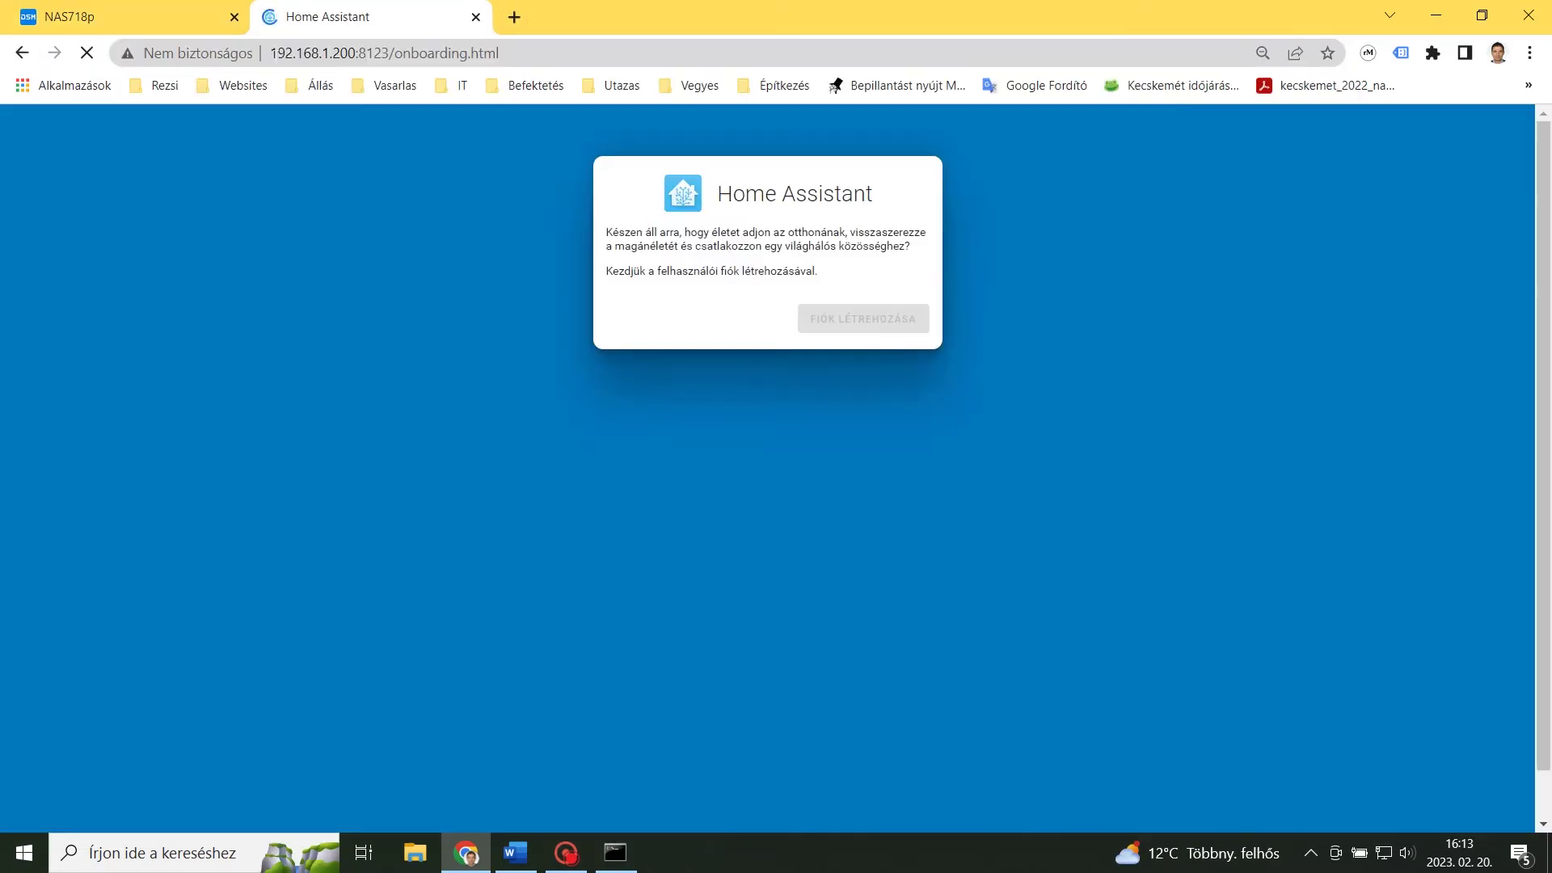
Create the Home Assistant user account, entering the name and the password twice.
{"action": "type", "text": "Test"}
{"action": "key", "text": "Tab"}
{"action": "type", "text": "test"}
{"action": "key", "text": "BackSpace"}
{"action": "key", "text": "BackSpace"}
{"action": "key", "text": "BackSpace"}
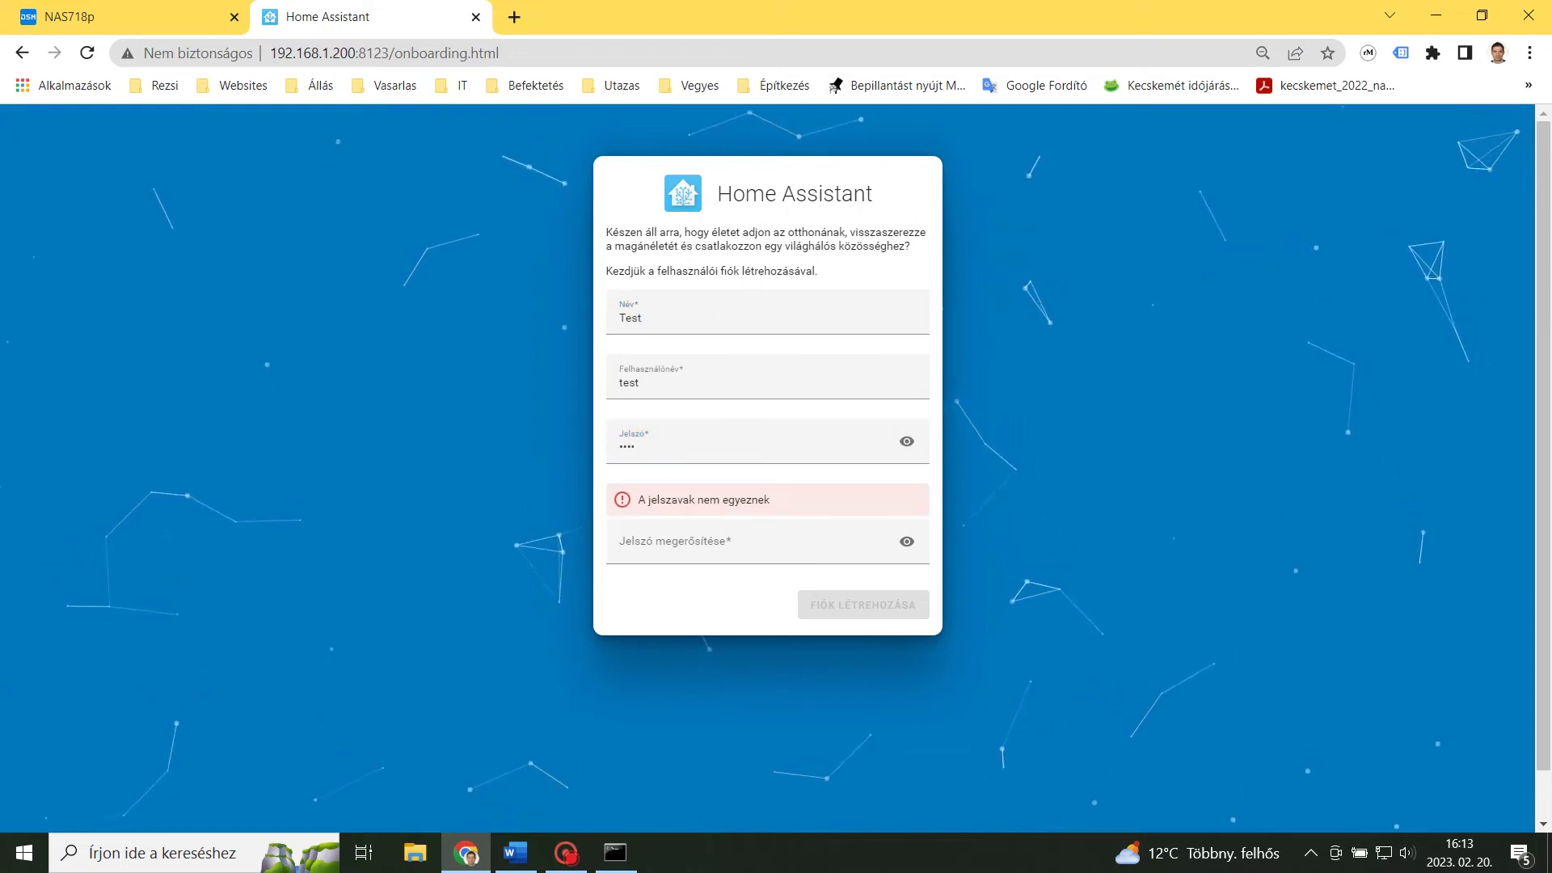
{"action": "left_click", "coordinate": [600, 455]}
{"action": "type", "text": "est"}
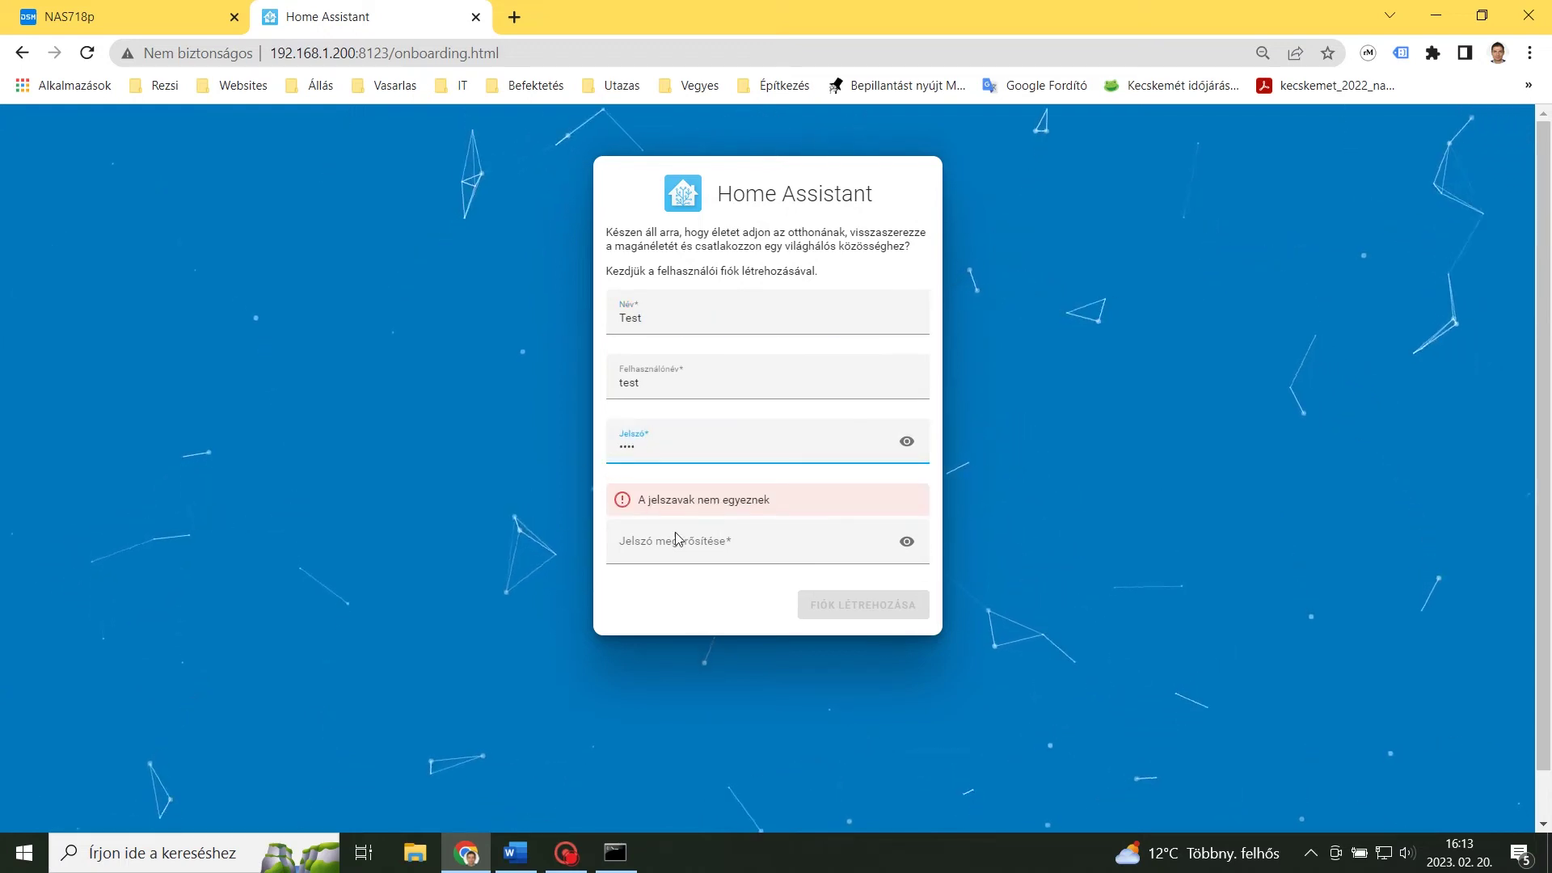
{"action": "key", "text": "Tab"}
{"action": "type", "text": "test"}
{"action": "left_click", "coordinate": [875, 582]}
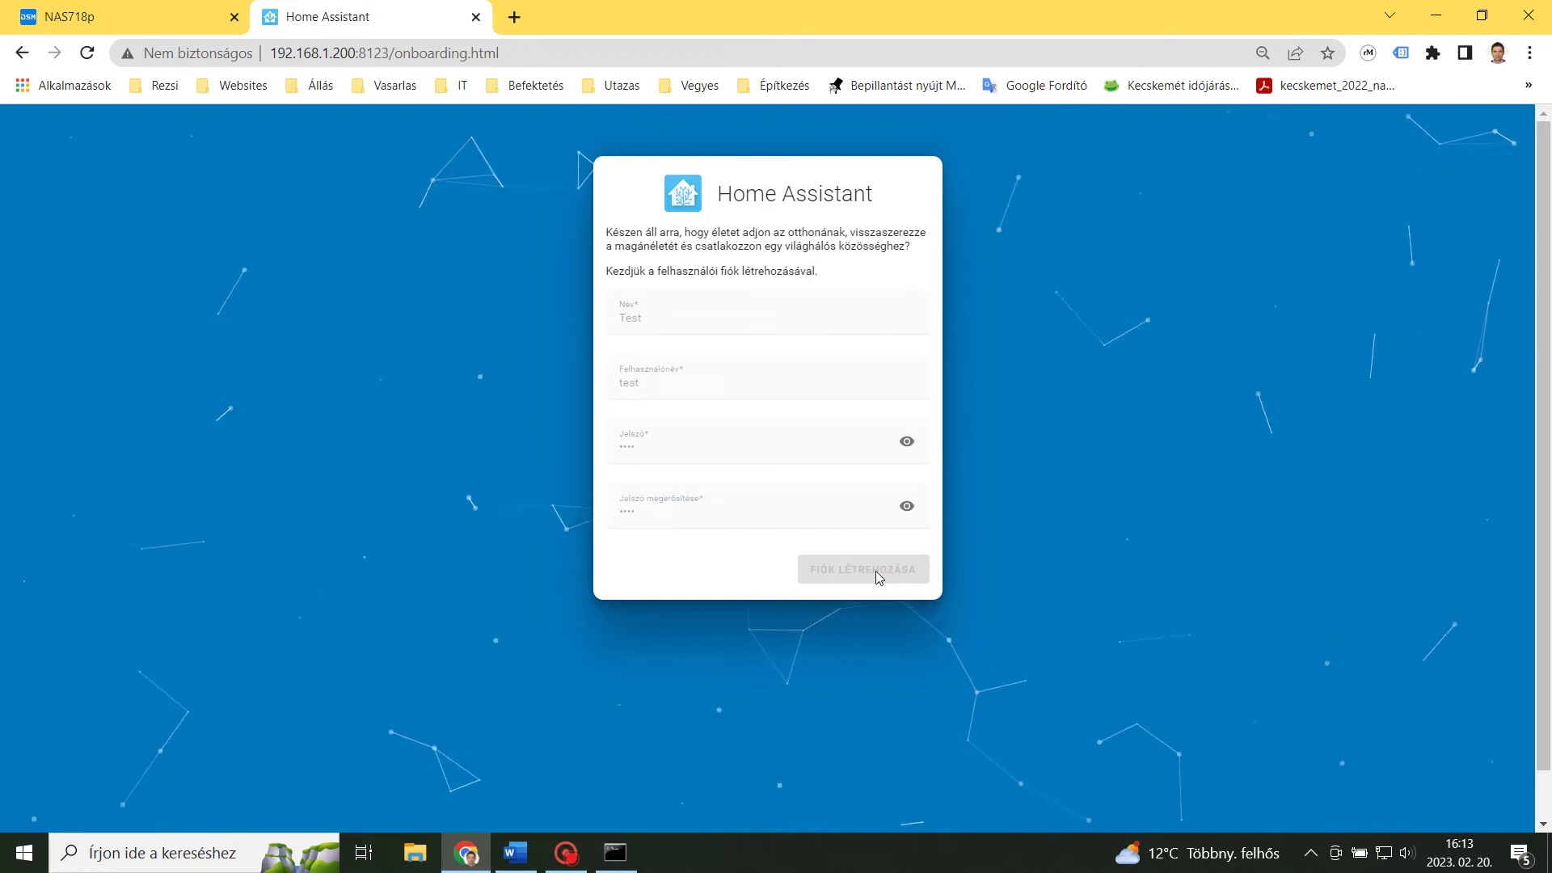
Detect the home location automatically, continue past location and analytics, and finish onboarding.
{"action": "left_click", "coordinate": [898, 409]}
{"action": "scroll", "coordinate": [928, 684], "scroll_direction": "down", "scroll_amount": 2}
{"action": "left_click", "coordinate": [900, 801]}
{"action": "left_click", "coordinate": [868, 509]}
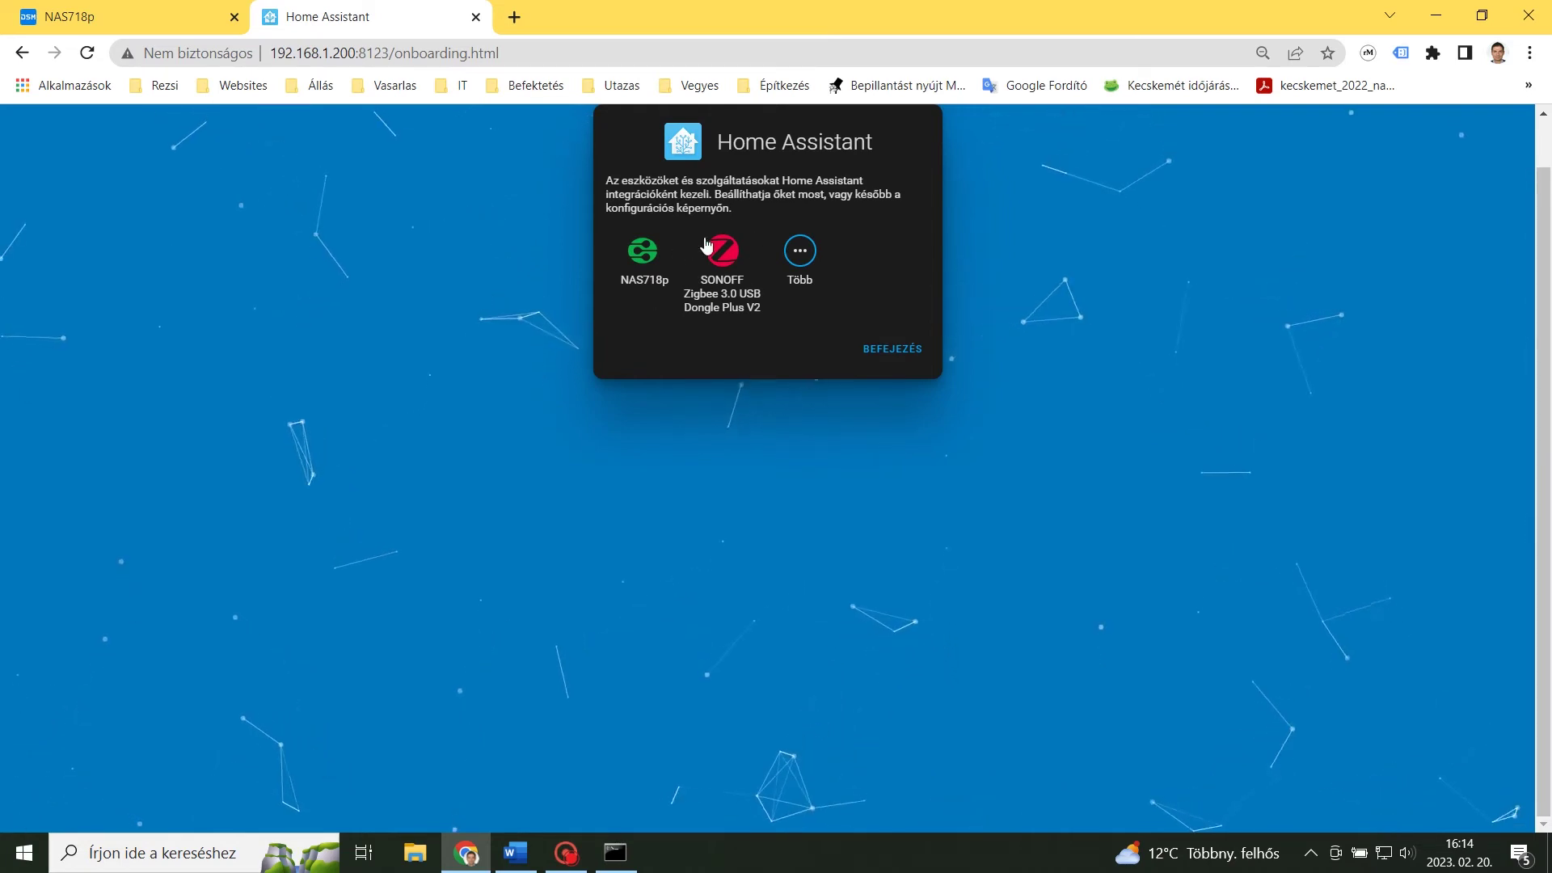
{"action": "left_click", "coordinate": [895, 354]}
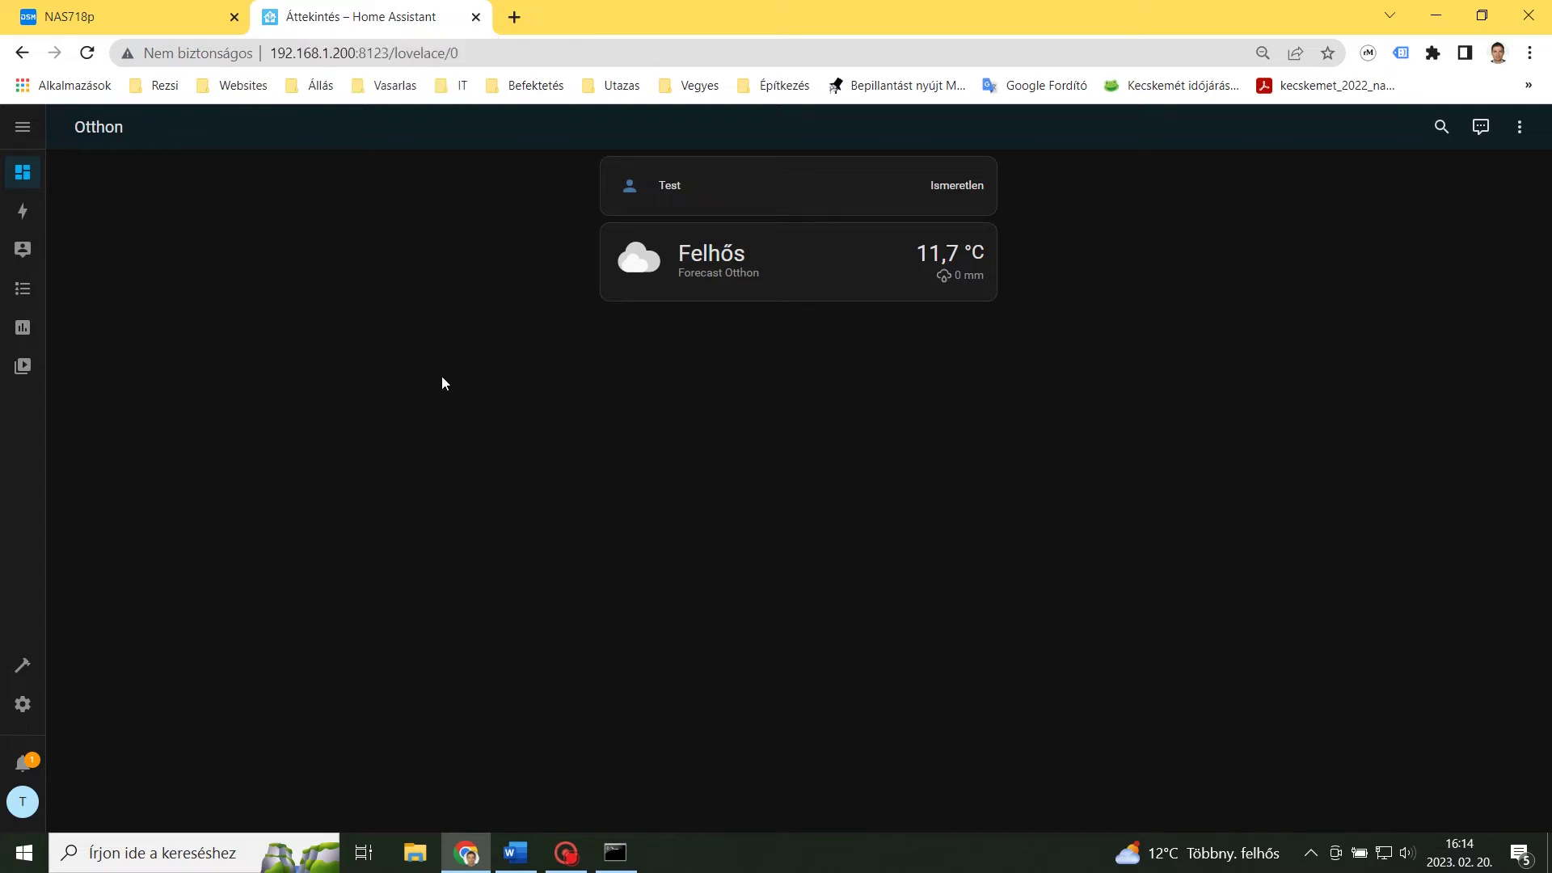
Review the discovered NAS718p and SONOFF Zigbee integrations, then close Home Assistant for DSM's Task Scheduler.
{"action": "left_click", "coordinate": [22, 704]}
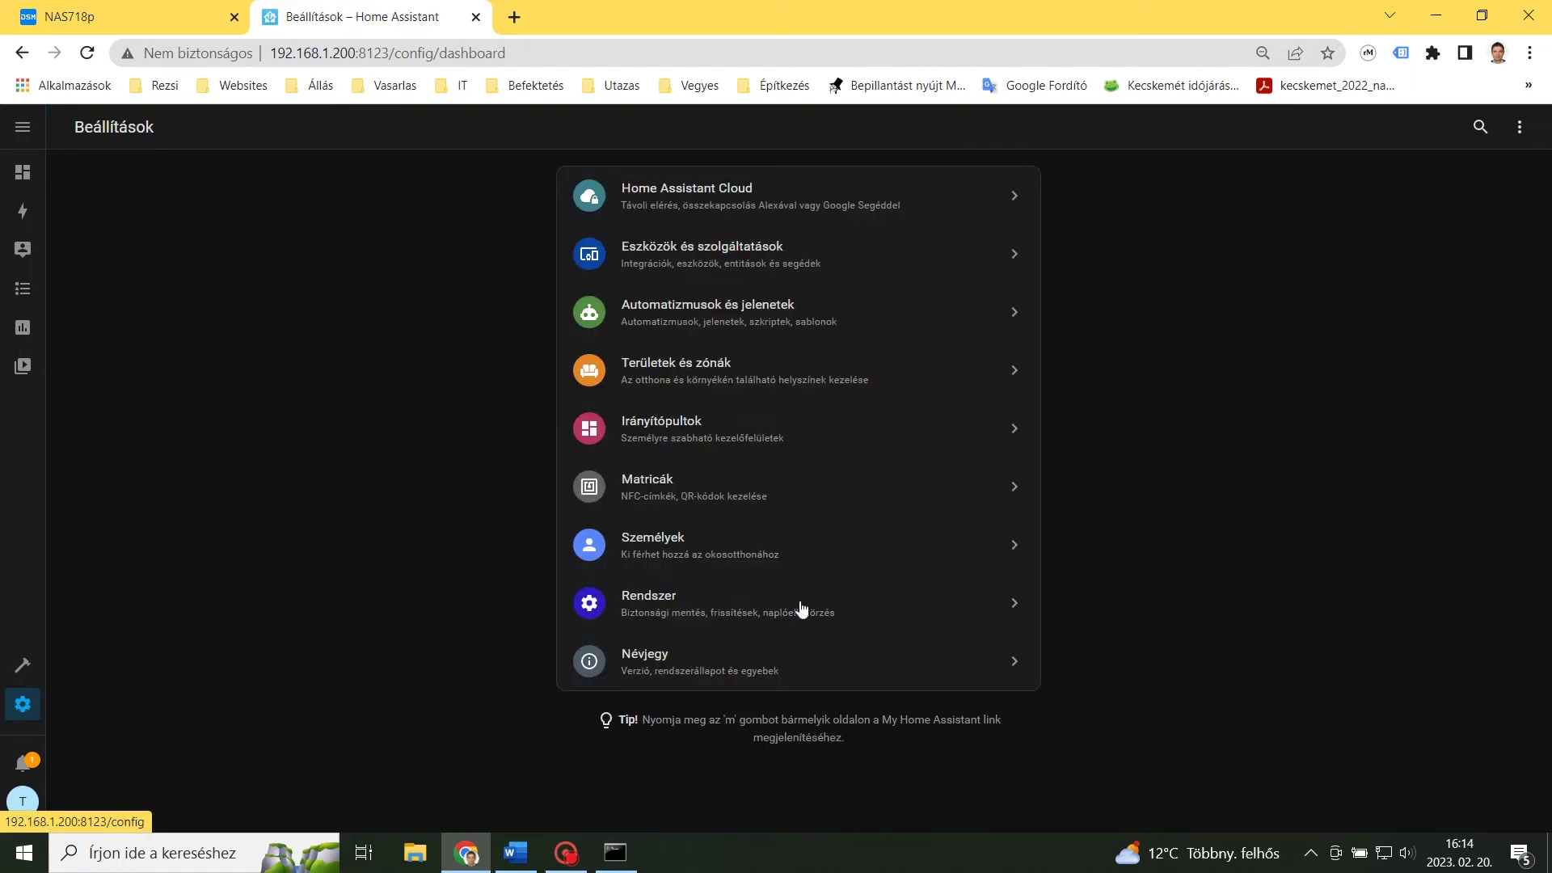
{"action": "left_click", "coordinate": [695, 250]}
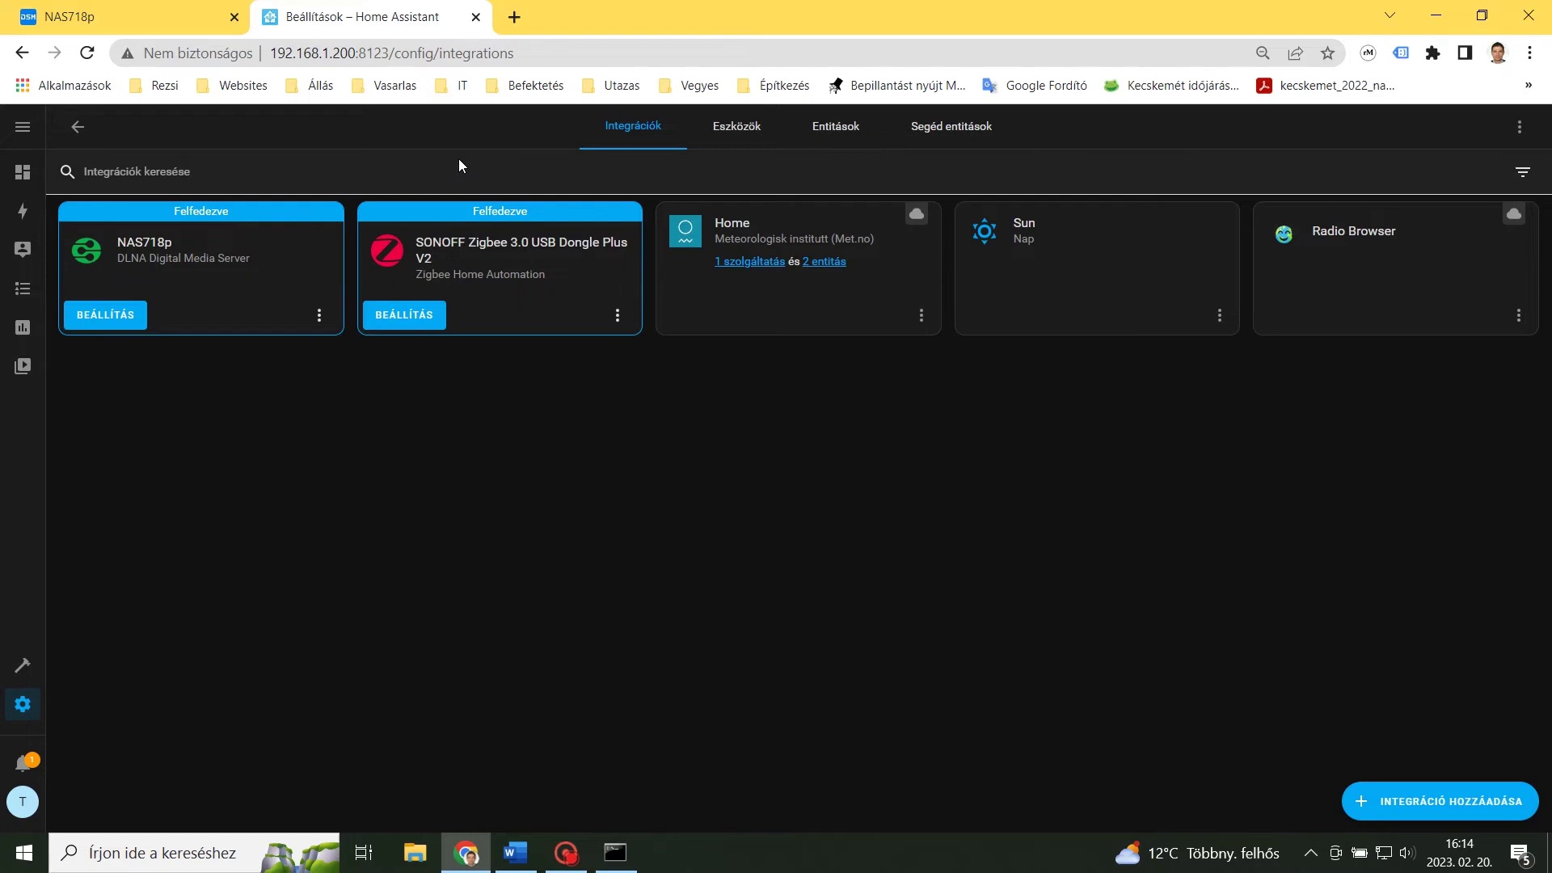
{"action": "left_click", "coordinate": [476, 17]}
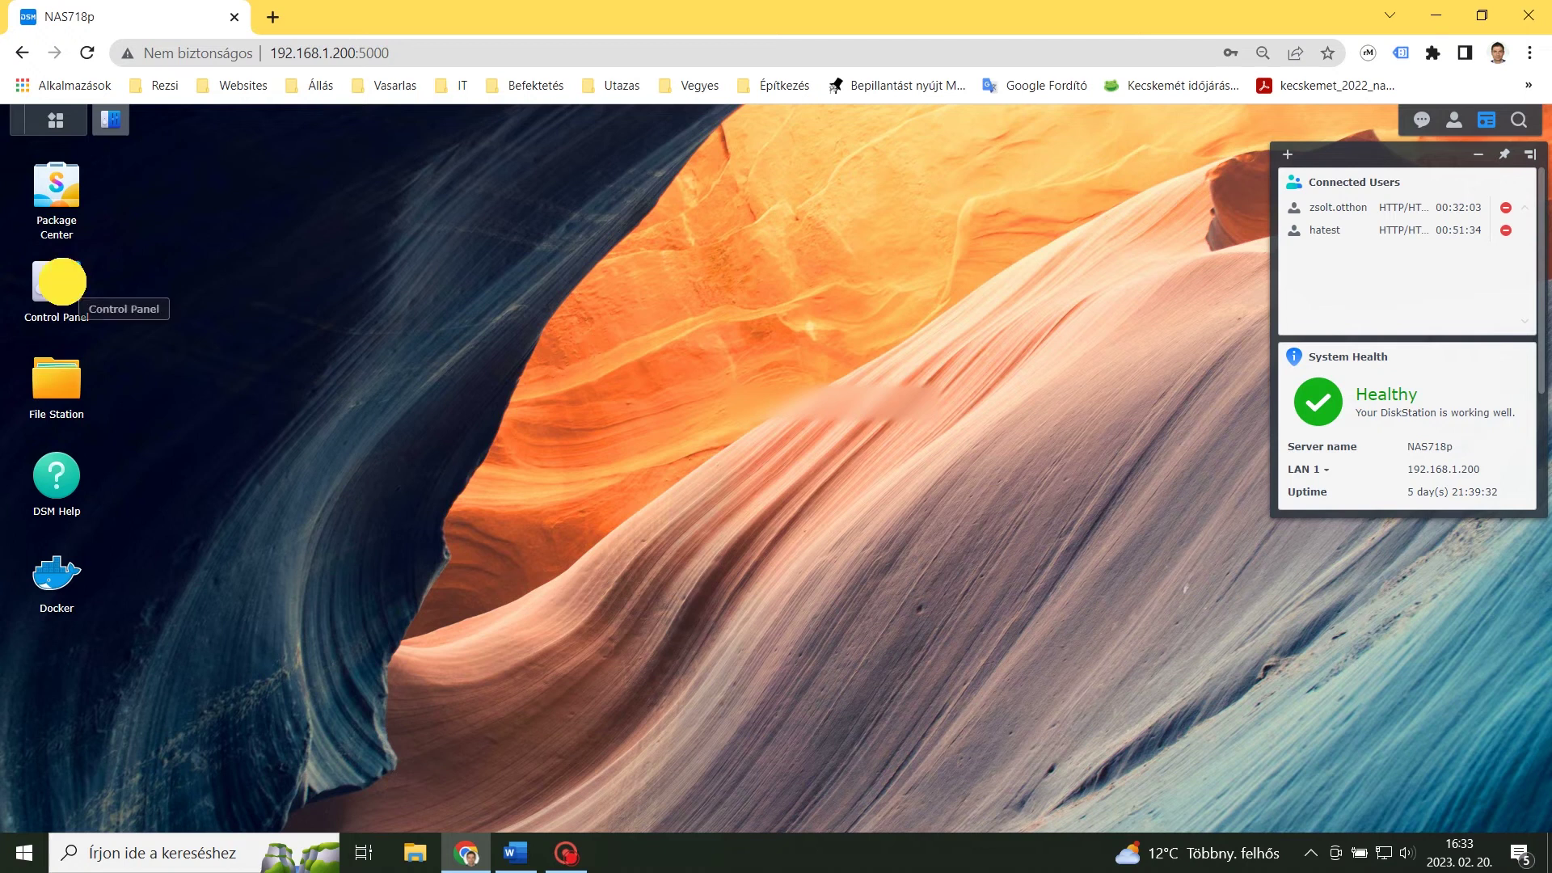
{"action": "left_click", "coordinate": [57, 279]}
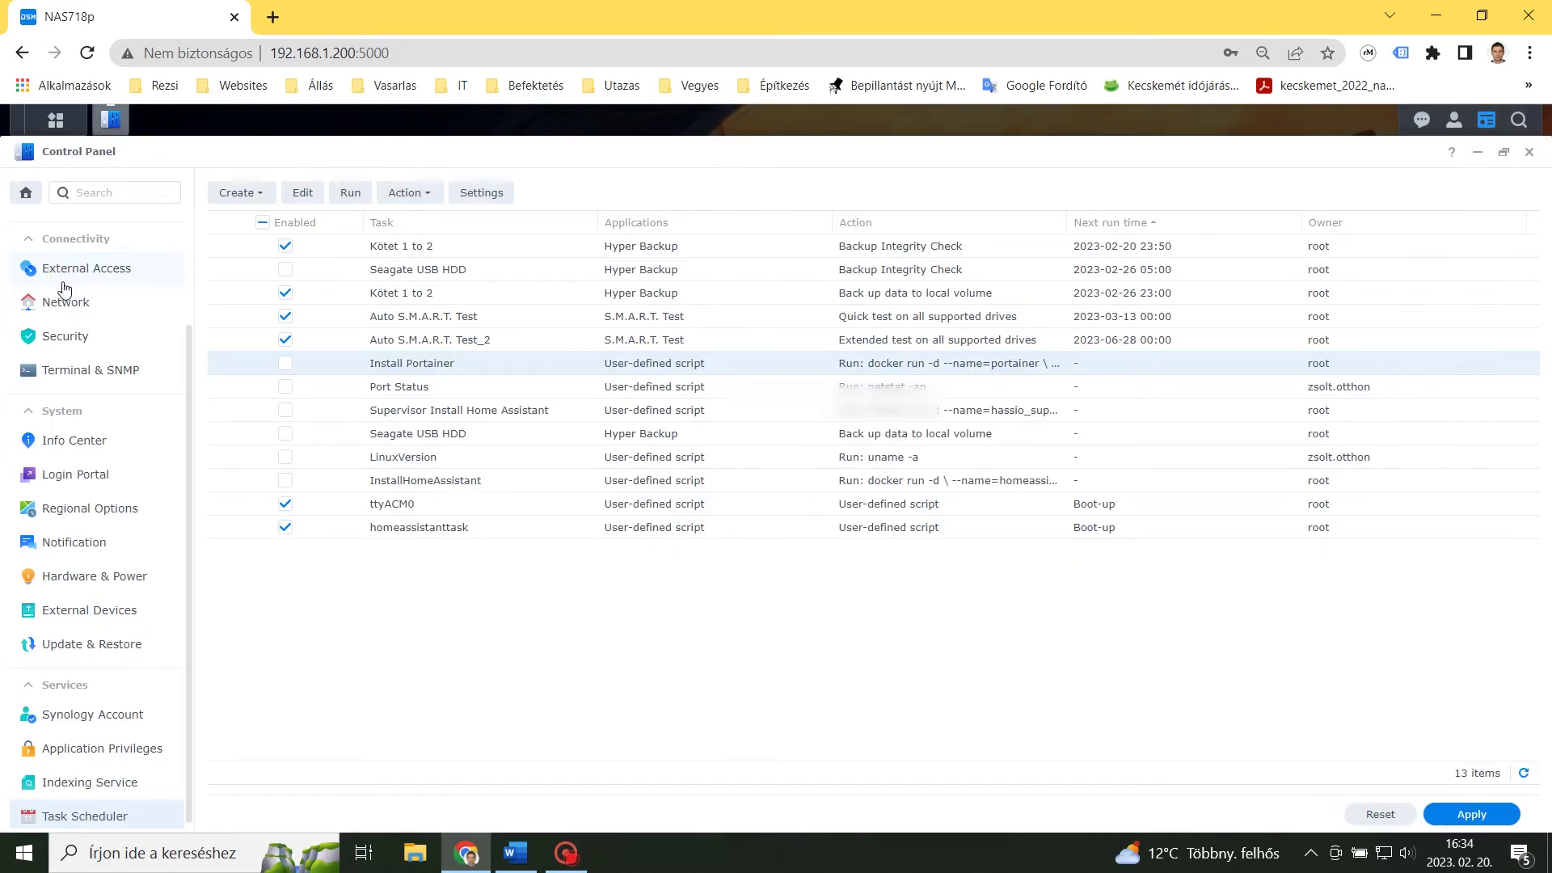
Check the Install Portainer task's schedule and run-command script without changing anything.
{"action": "left_click", "coordinate": [435, 363]}
{"action": "left_click", "coordinate": [303, 201]}
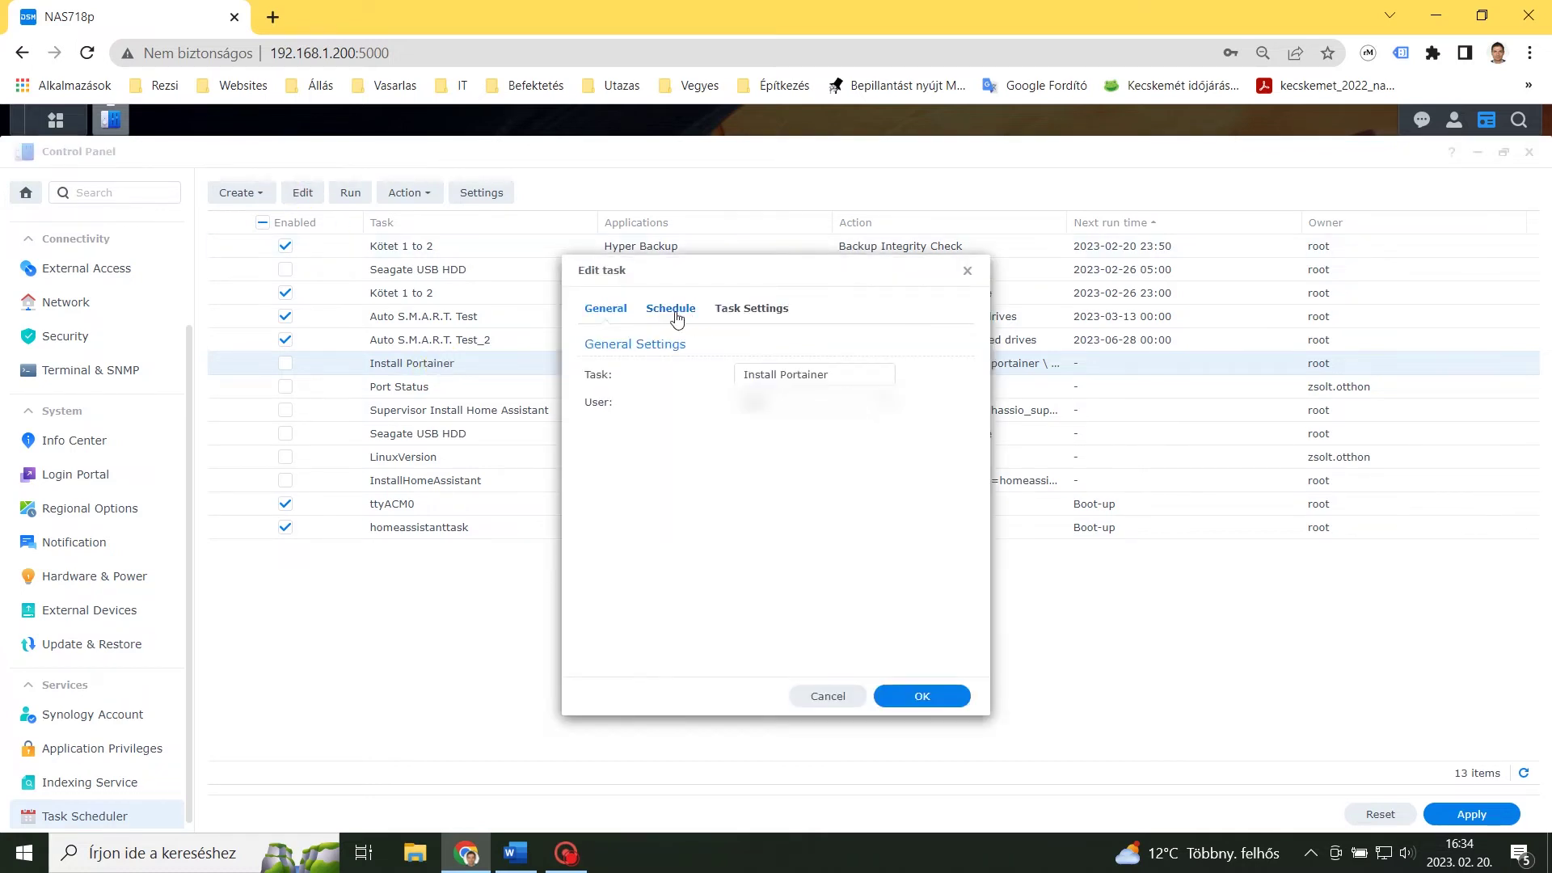
{"action": "left_click", "coordinate": [671, 308]}
{"action": "left_click", "coordinate": [768, 309]}
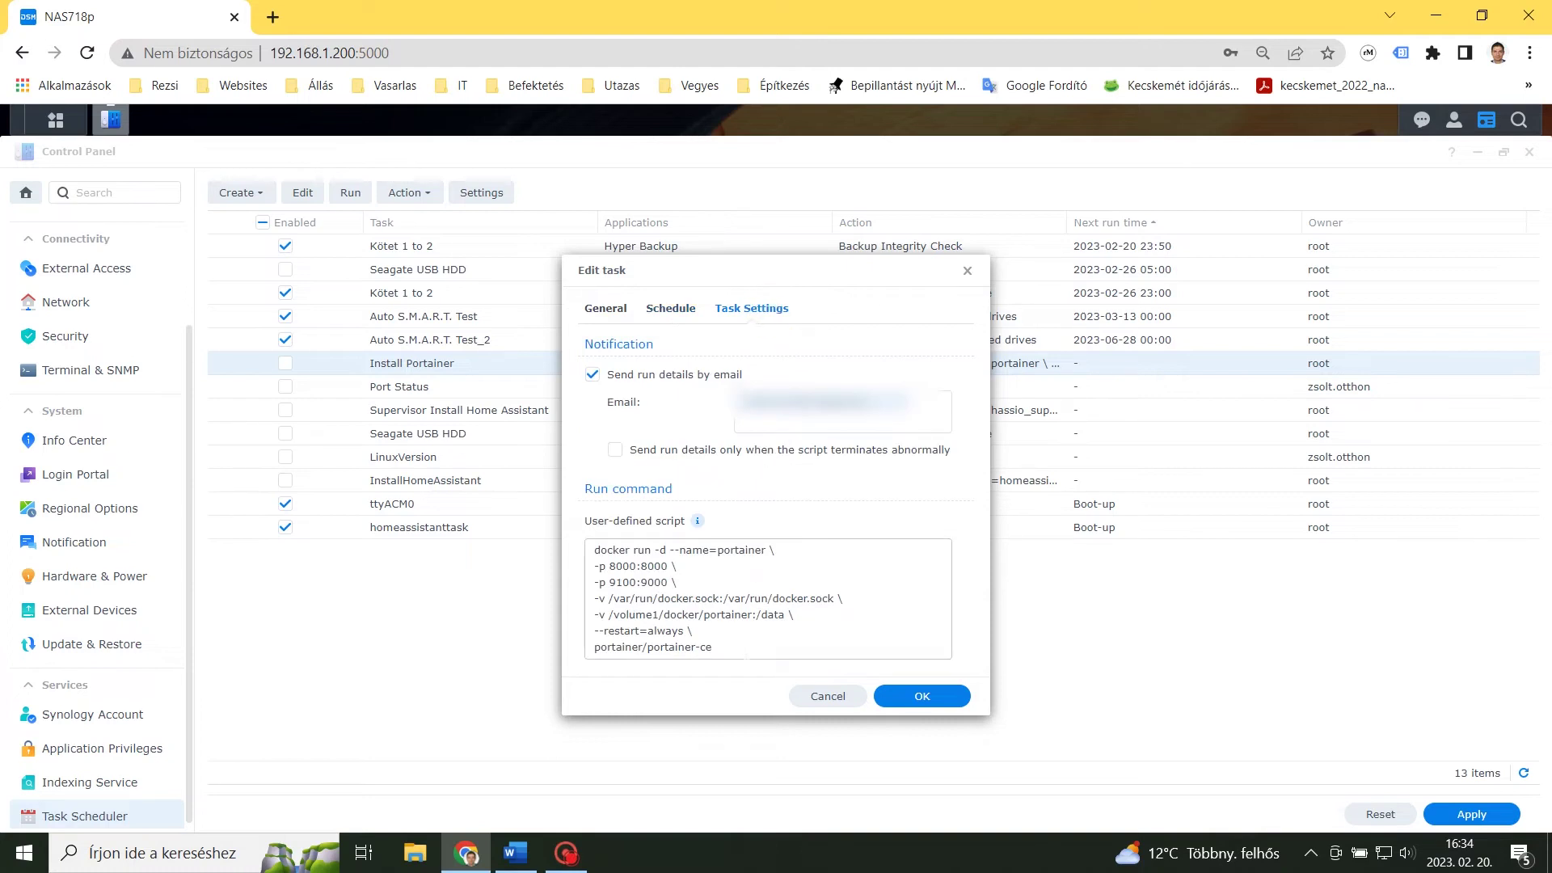
{"action": "key", "text": "Escape"}
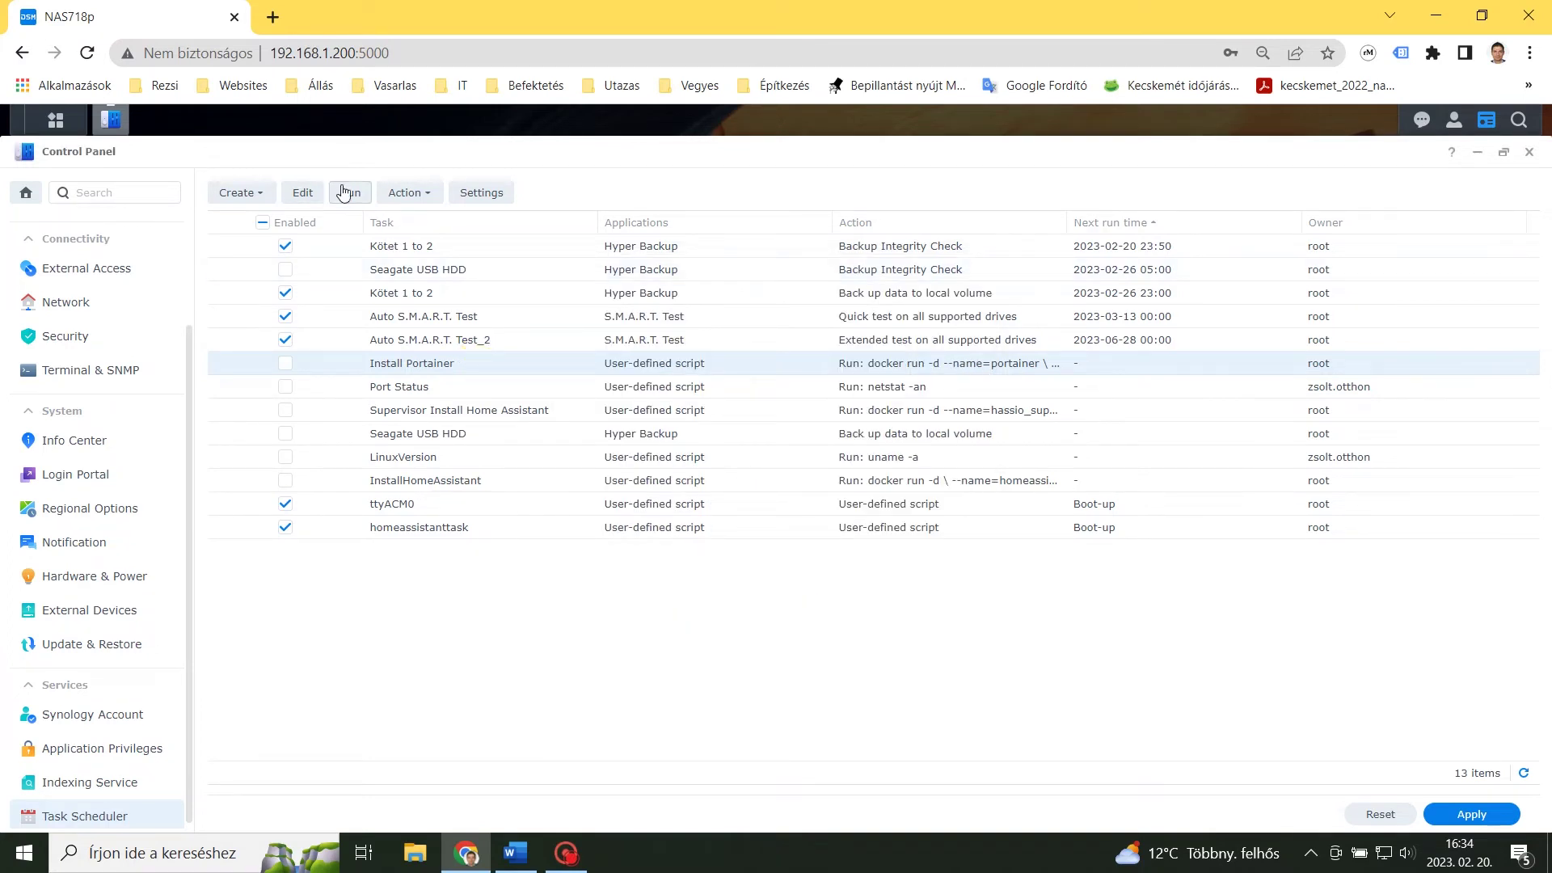
Run the Install Portainer task, confirming the prompt, and close Control Panel.
{"action": "left_click", "coordinate": [347, 195]}
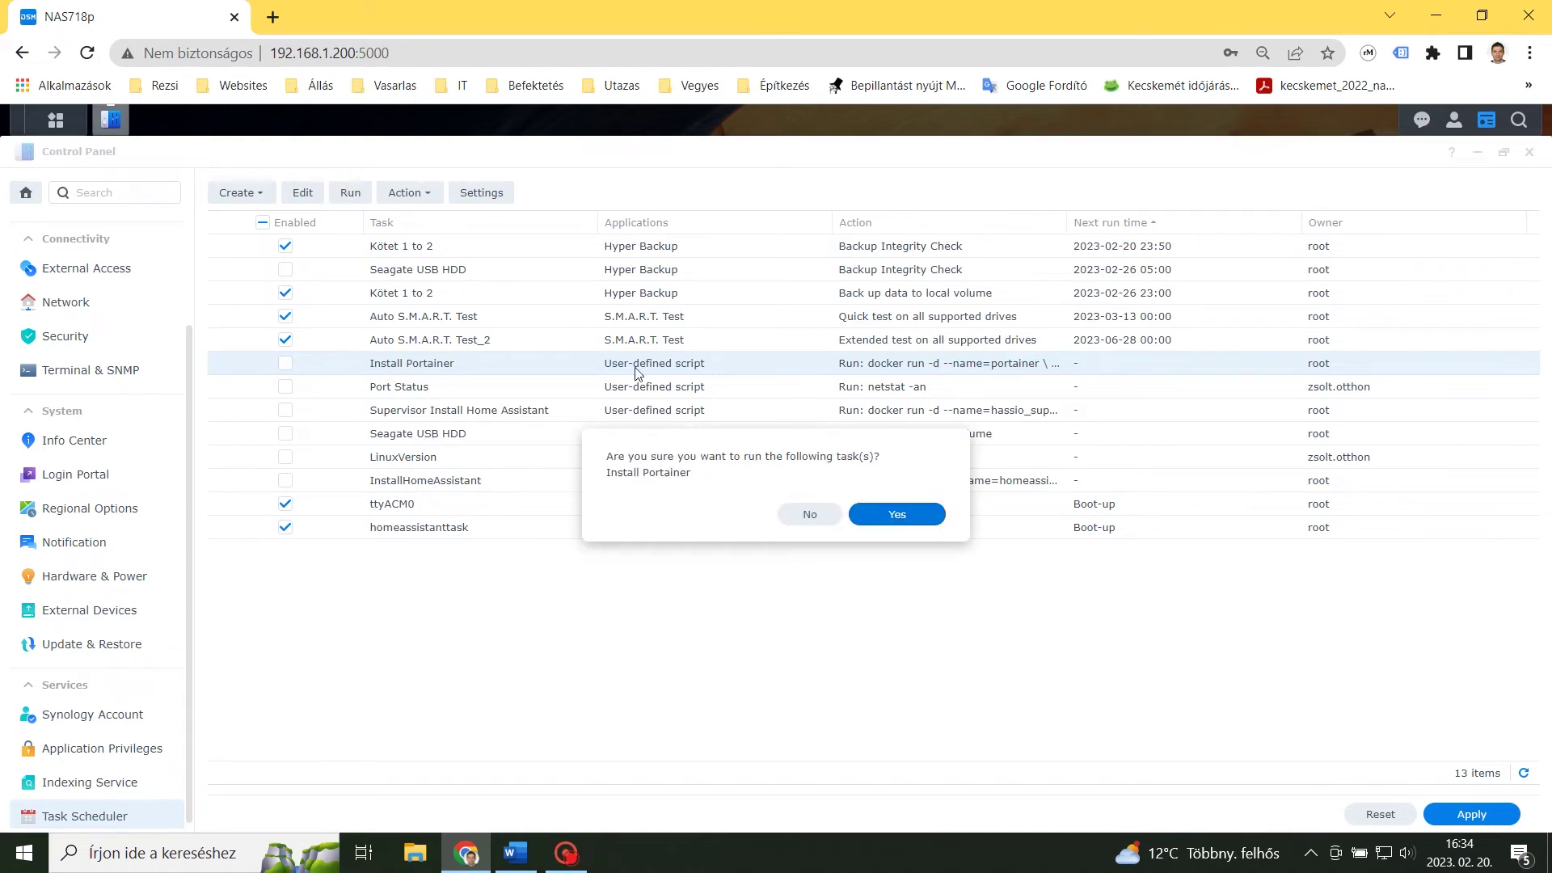
{"action": "left_click", "coordinate": [908, 514]}
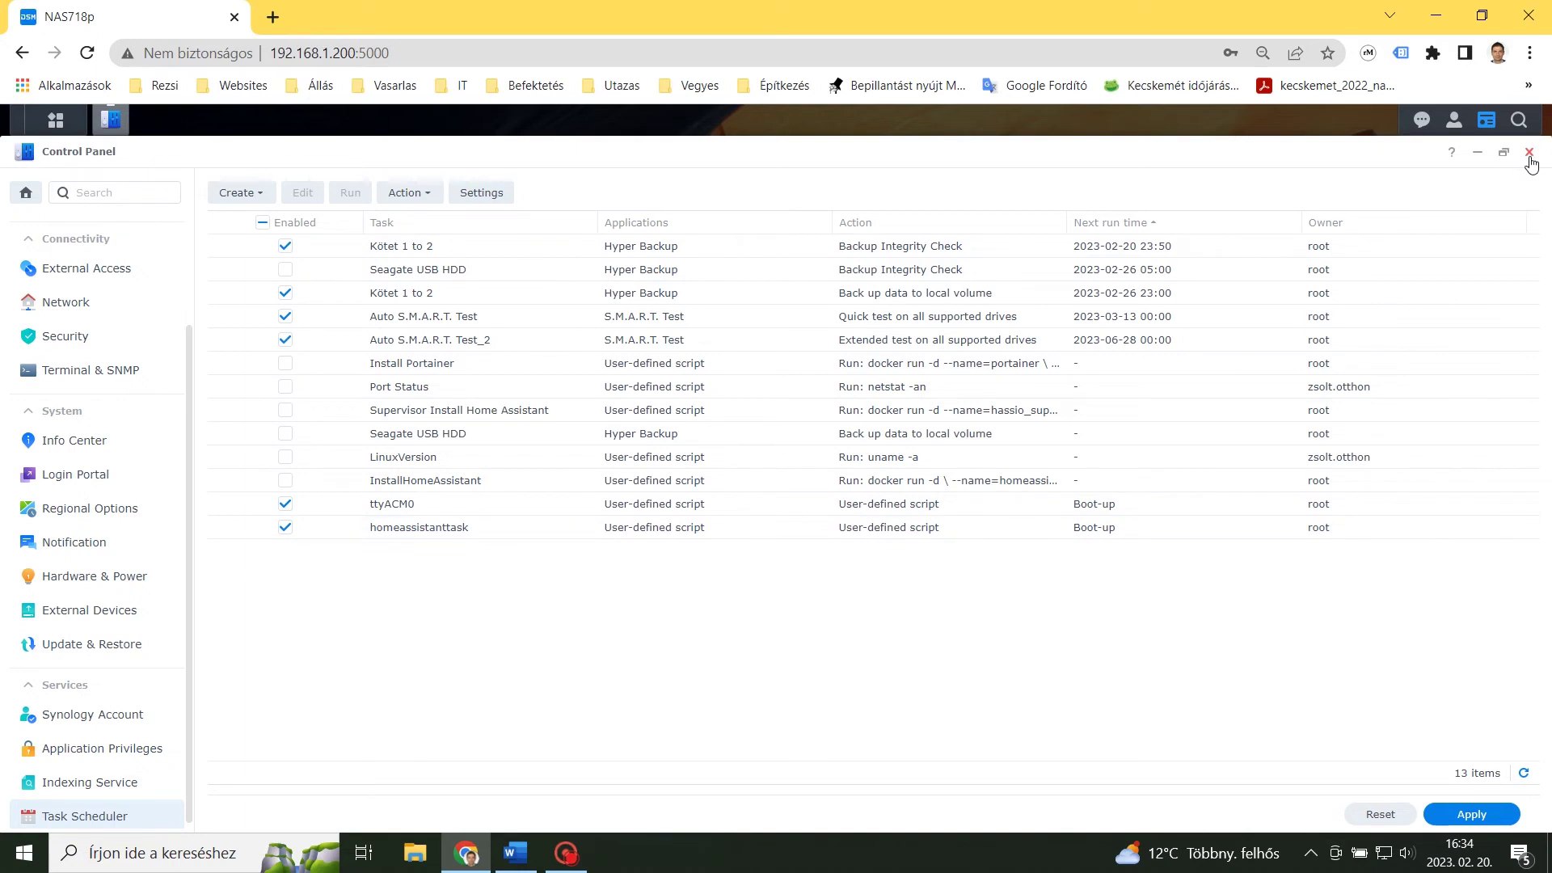
{"action": "left_click", "coordinate": [1529, 153]}
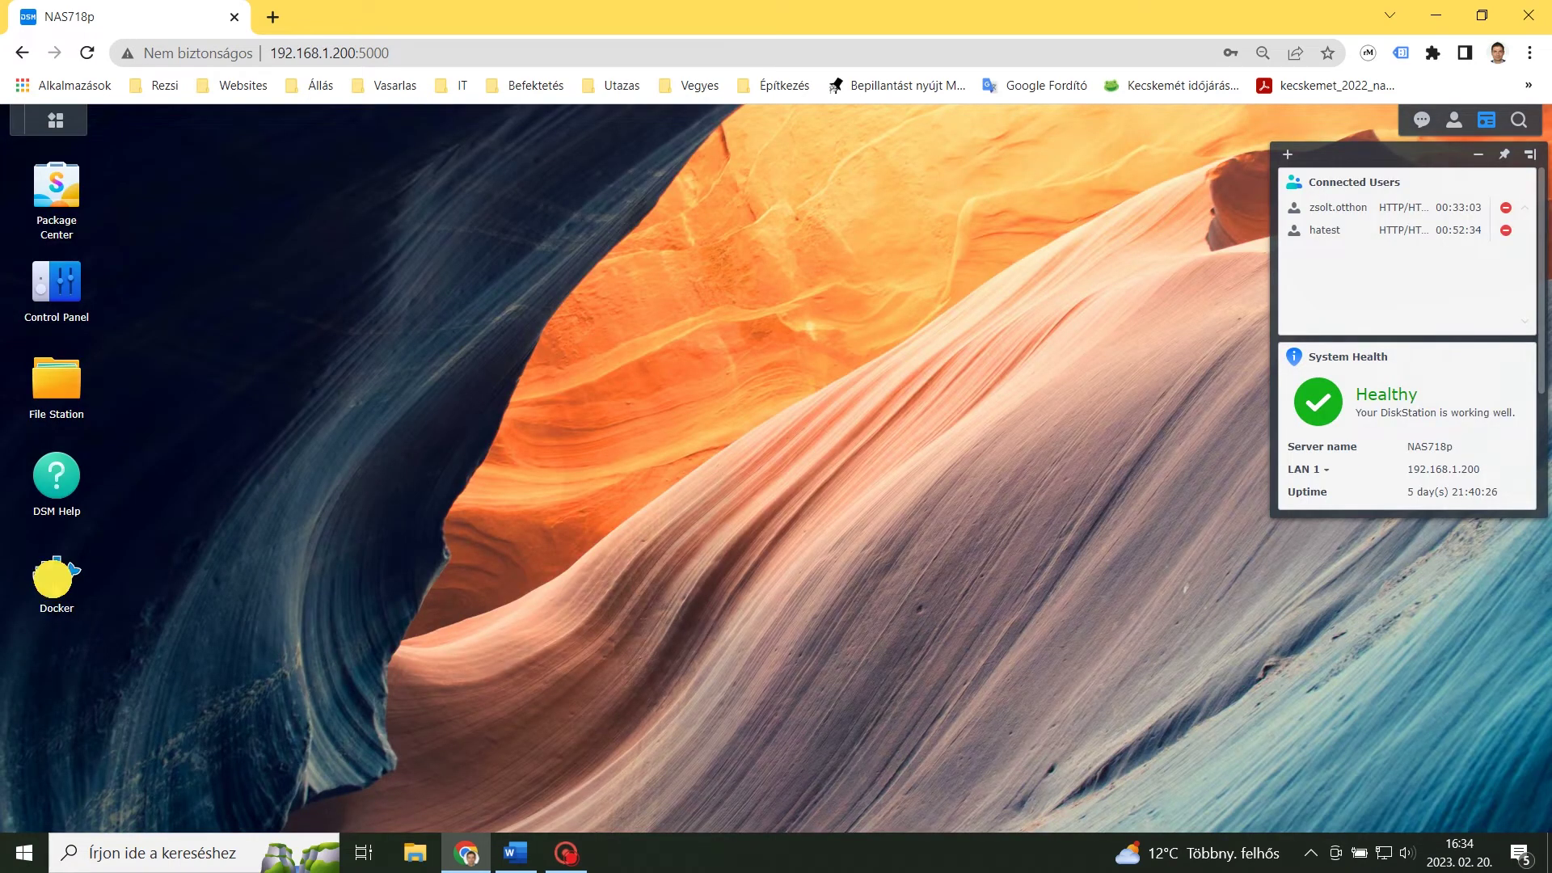
{"action": "left_click", "coordinate": [55, 581]}
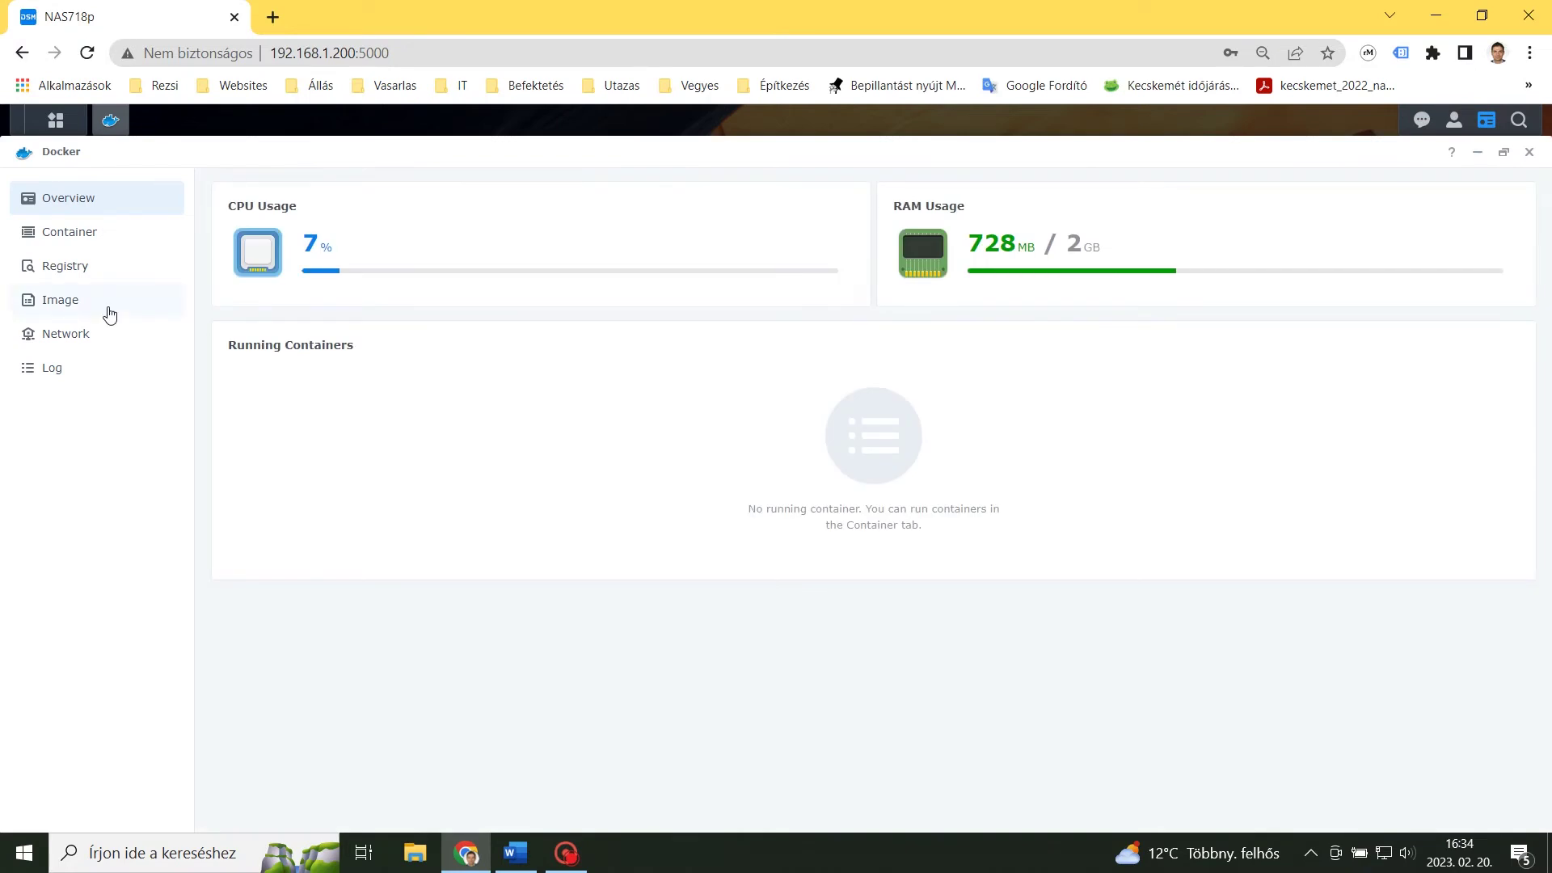
{"action": "left_click", "coordinate": [66, 310]}
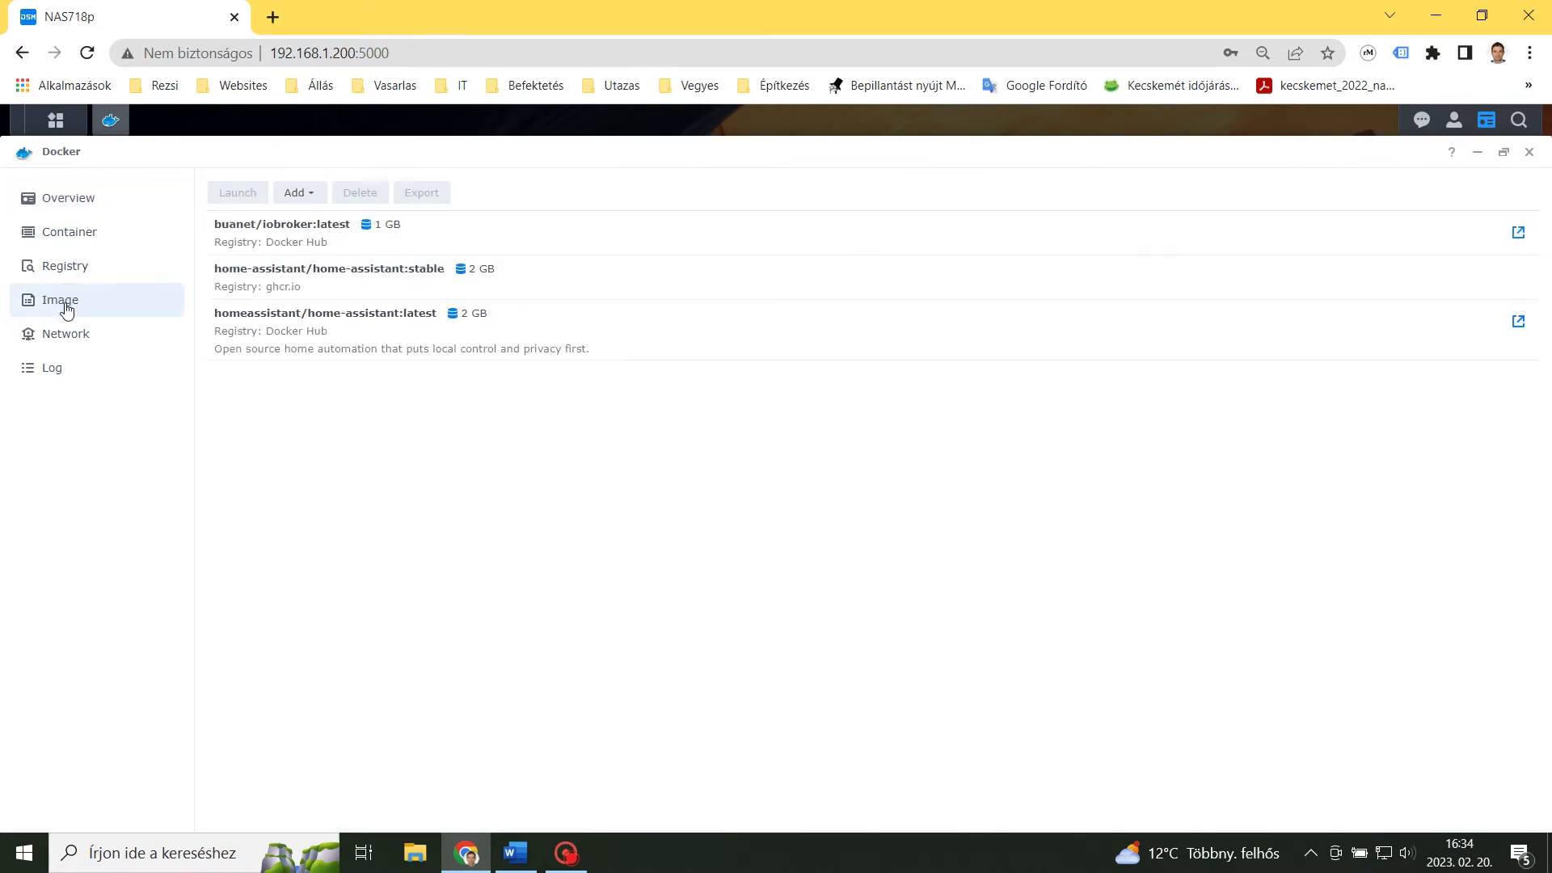
{"action": "left_click", "coordinate": [68, 229]}
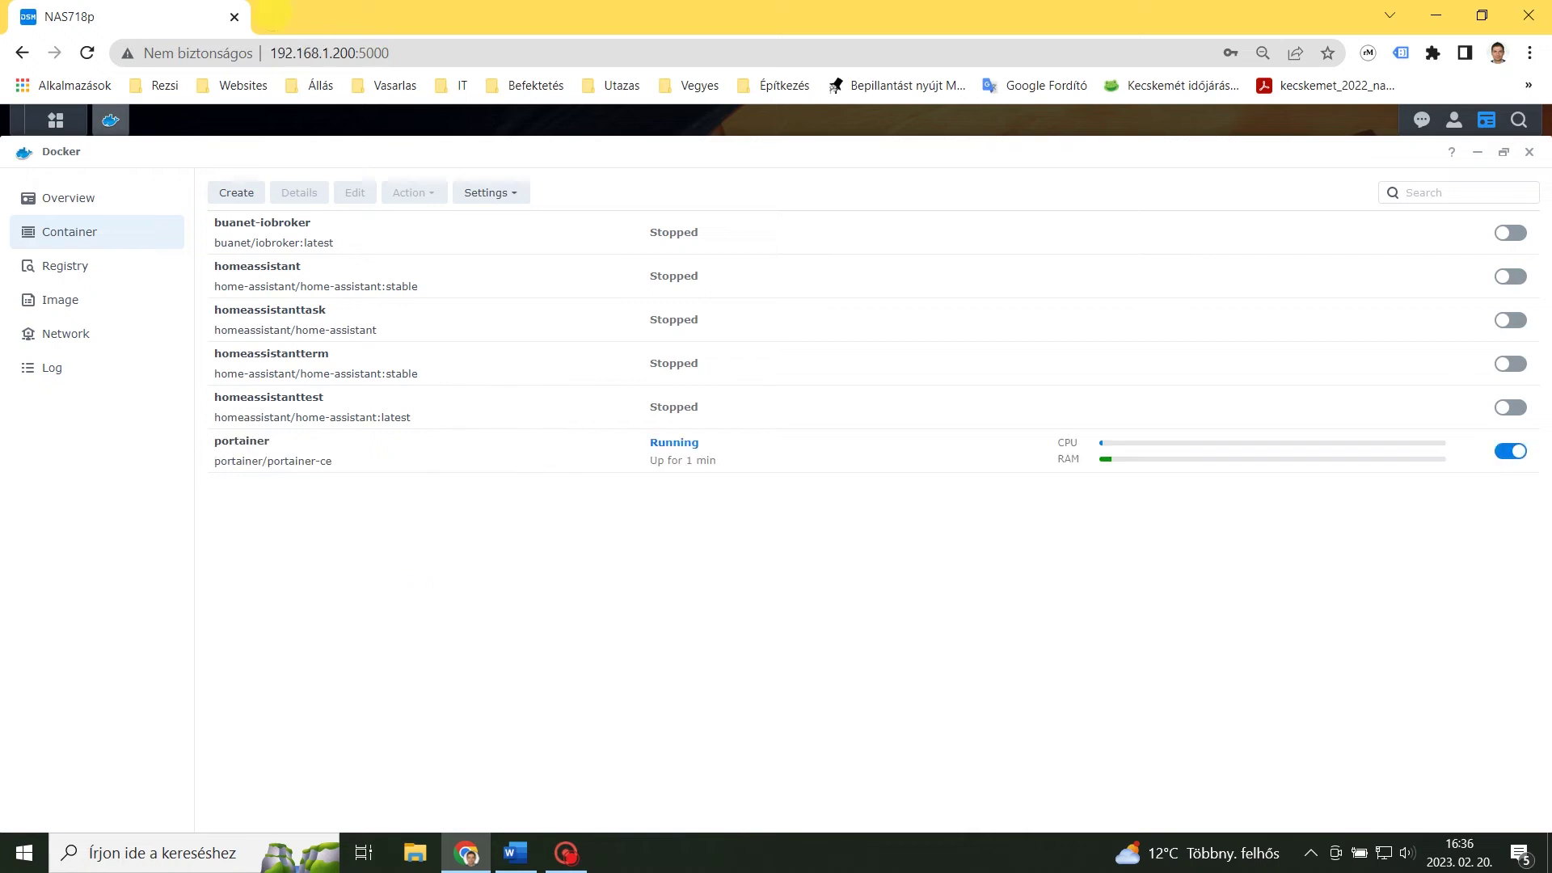
{"action": "left_click", "coordinate": [272, 17]}
{"action": "type", "text": "http://192.168.1.200:9100/"}
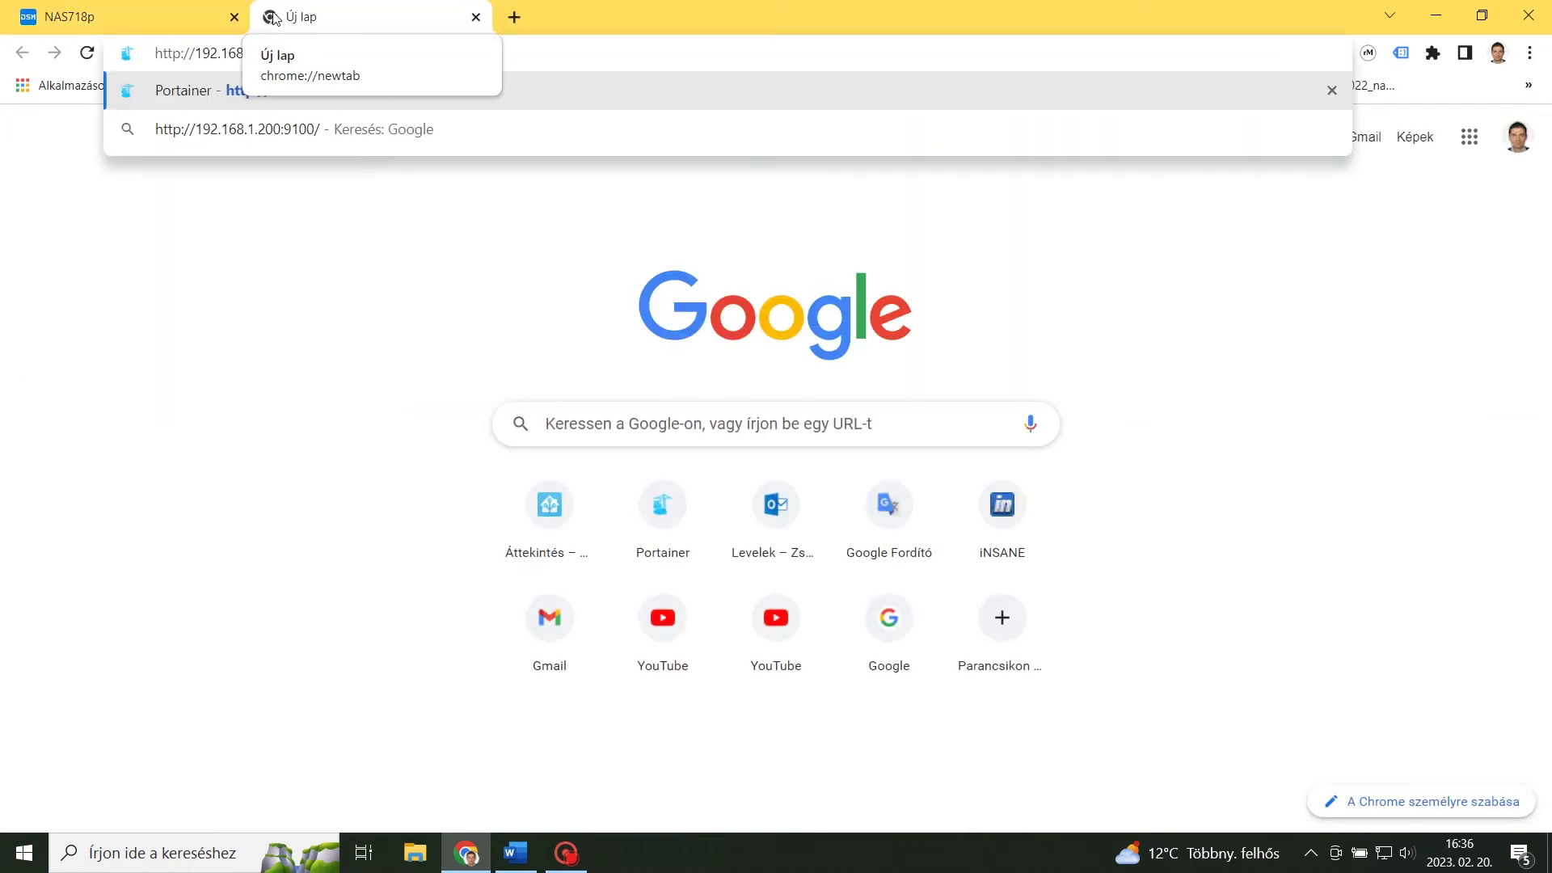
Load the Portainer setup page at 192.168.1.200:9100.
{"action": "key", "text": "Return"}
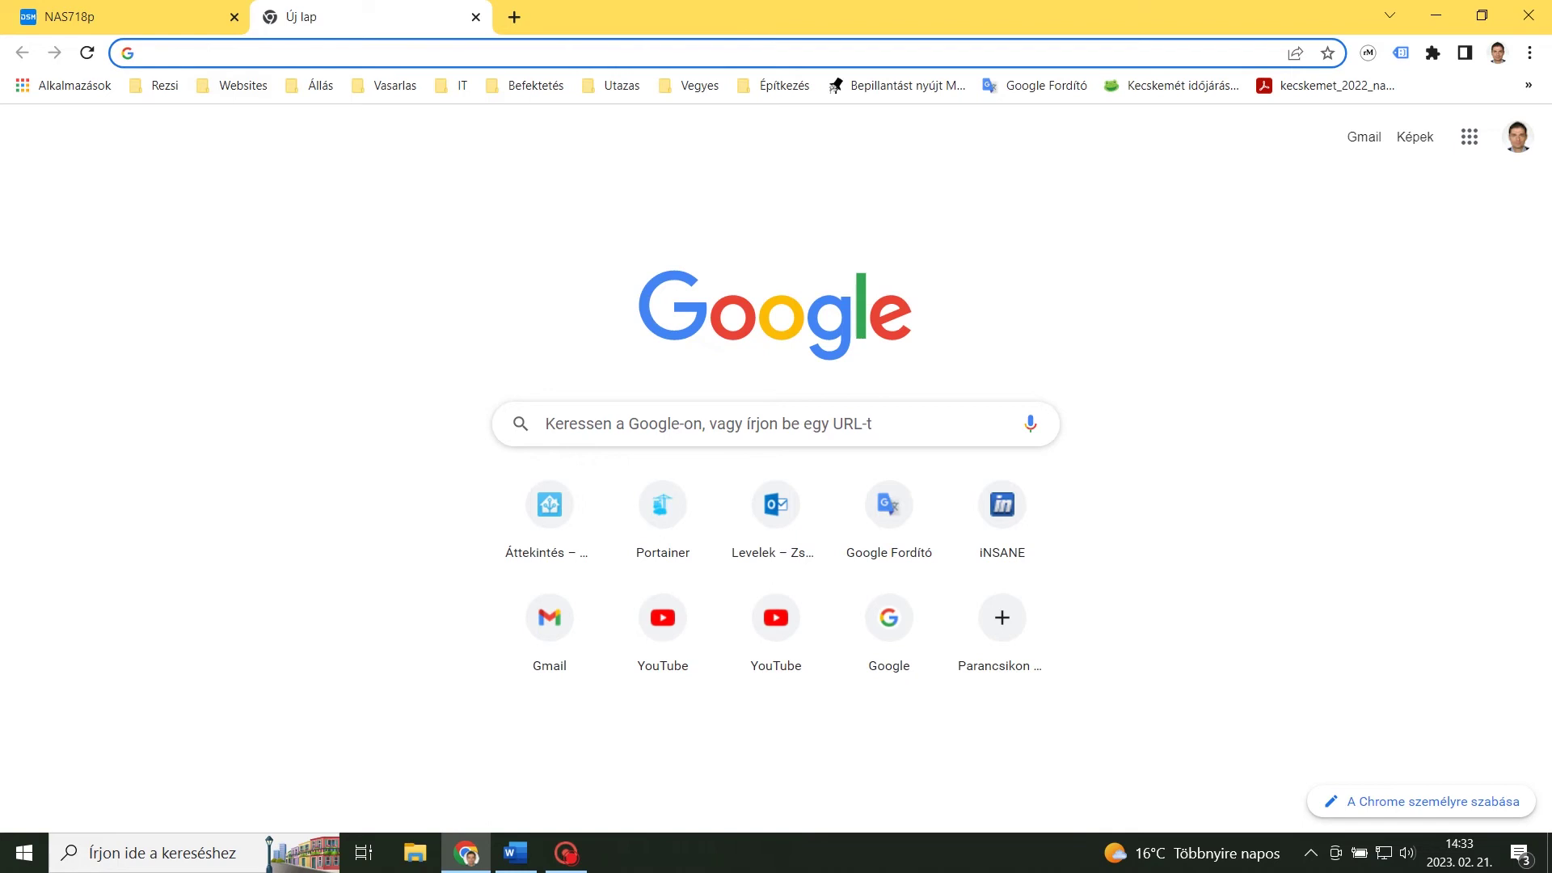
{"action": "type", "text": "http://192.168.1.200:9100/"}
{"action": "key", "text": "Return"}
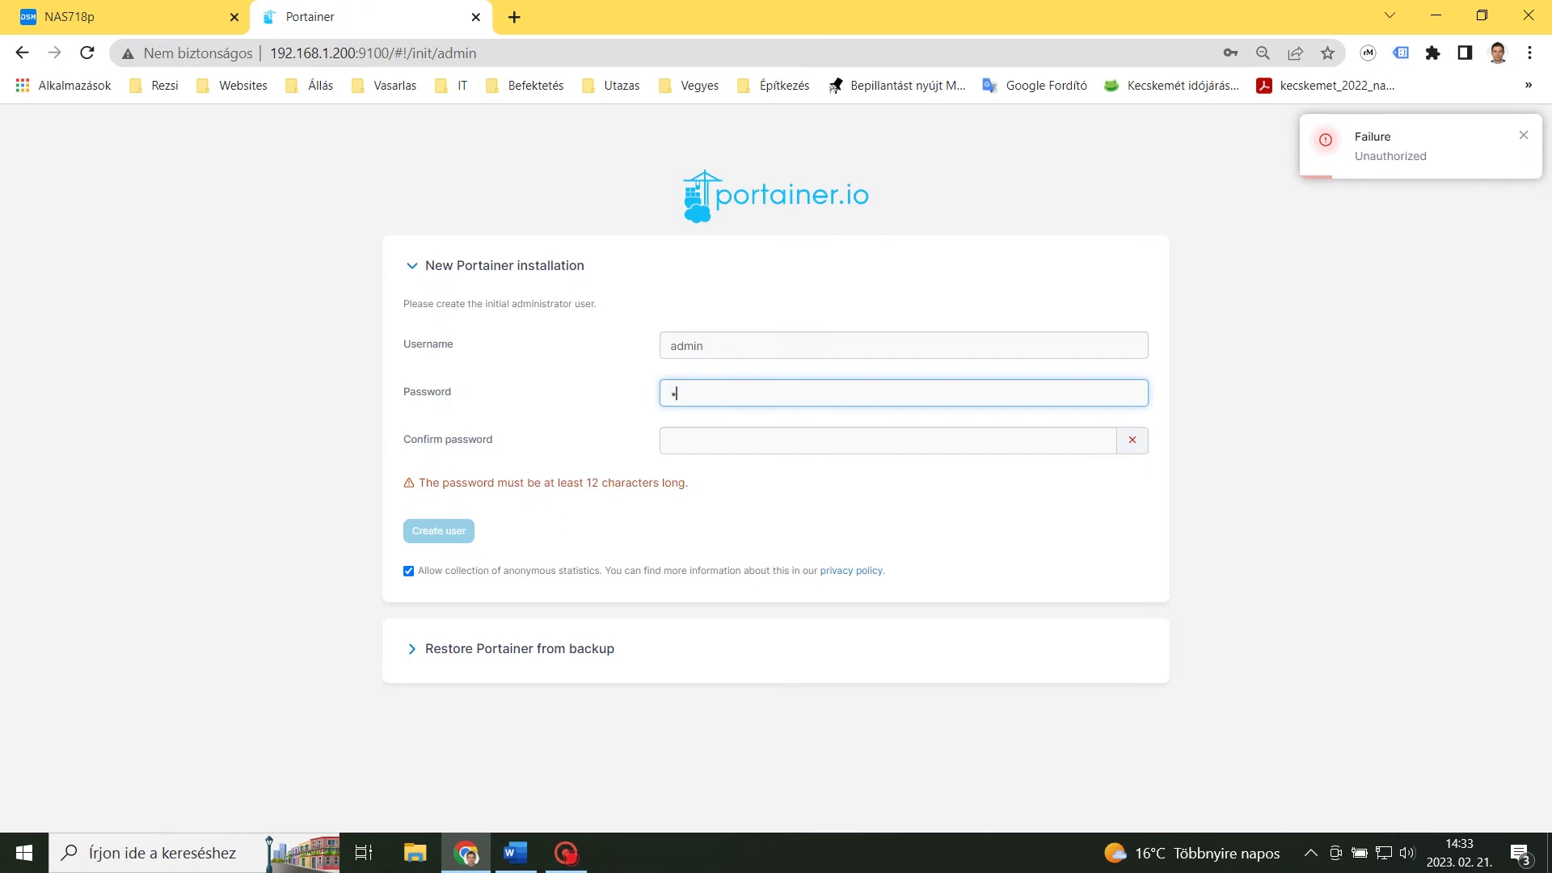
Create the initial Portainer user admin, entering the password twice.
{"action": "type", "text": "a"}
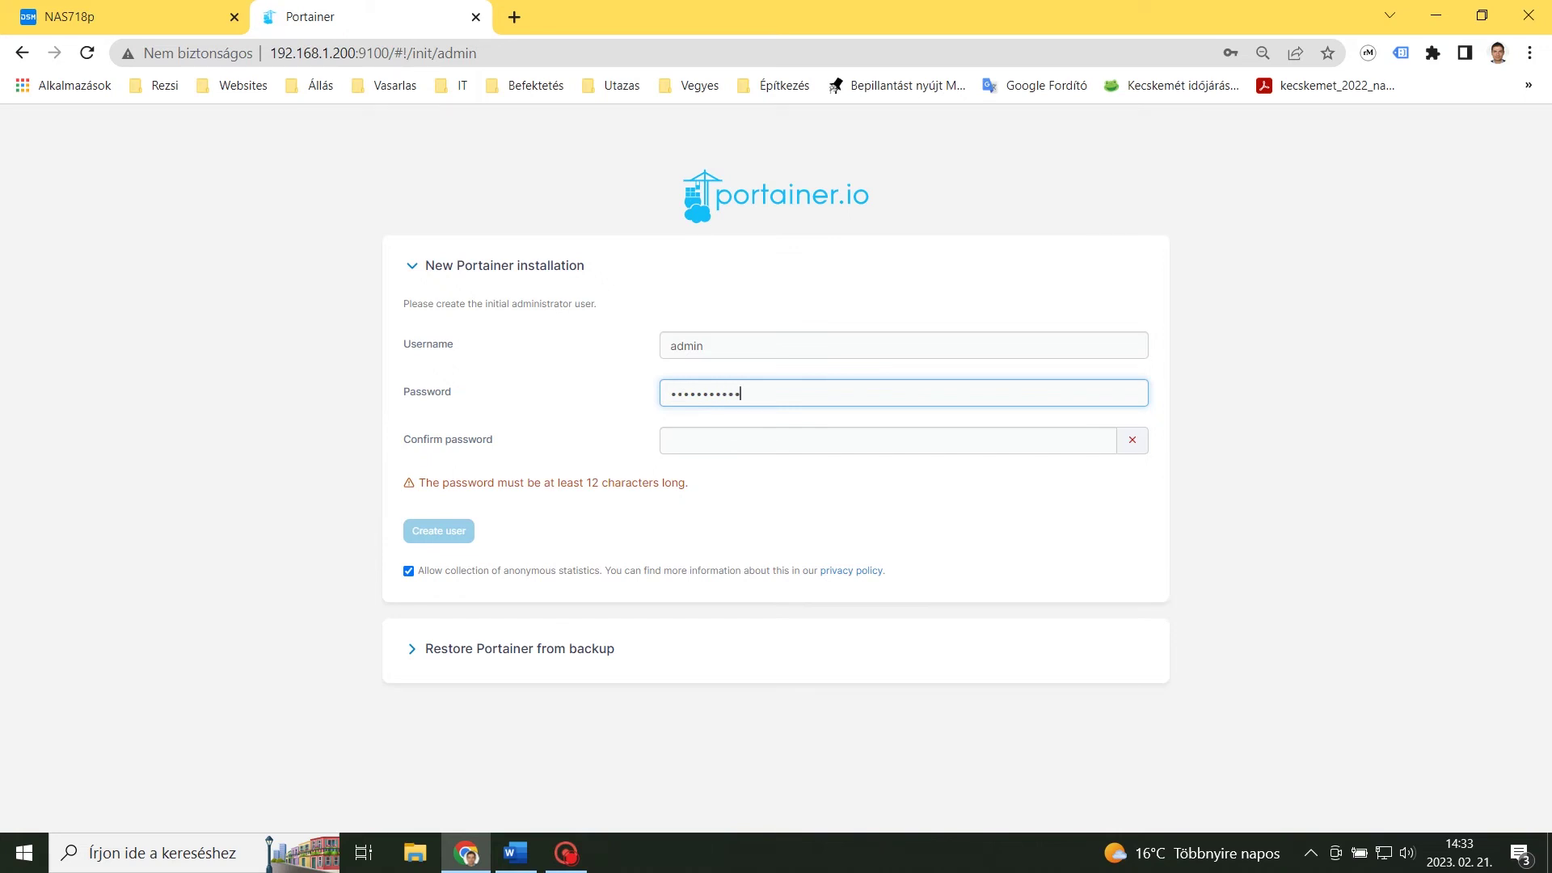
{"action": "left_click", "coordinate": [704, 440]}
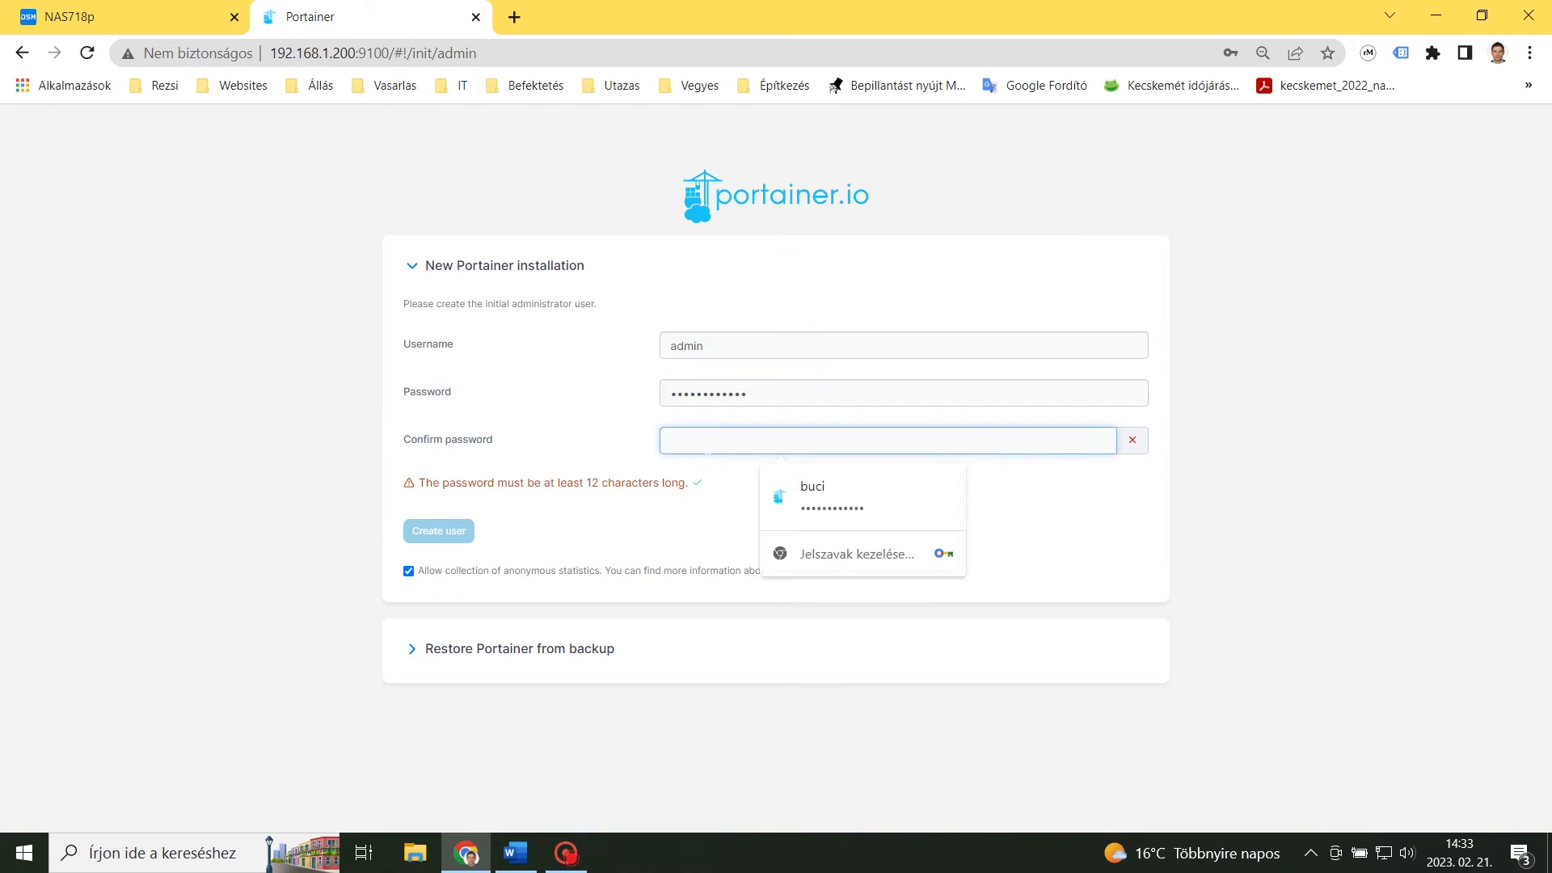
{"action": "type", "text": "ad"}
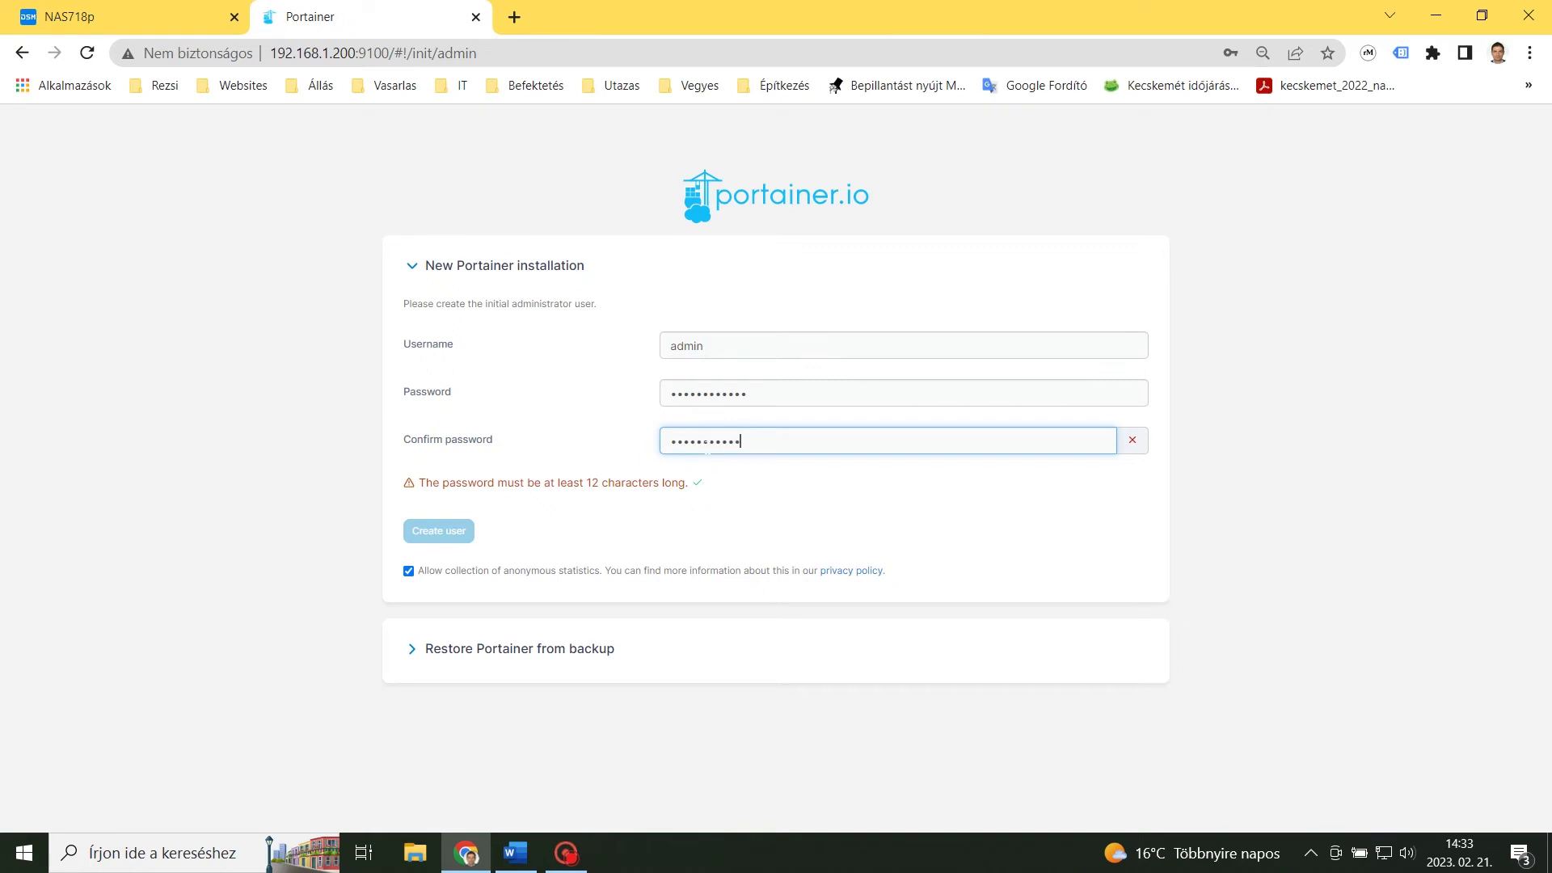
{"action": "type", "text": "1"}
{"action": "left_click", "coordinate": [444, 531]}
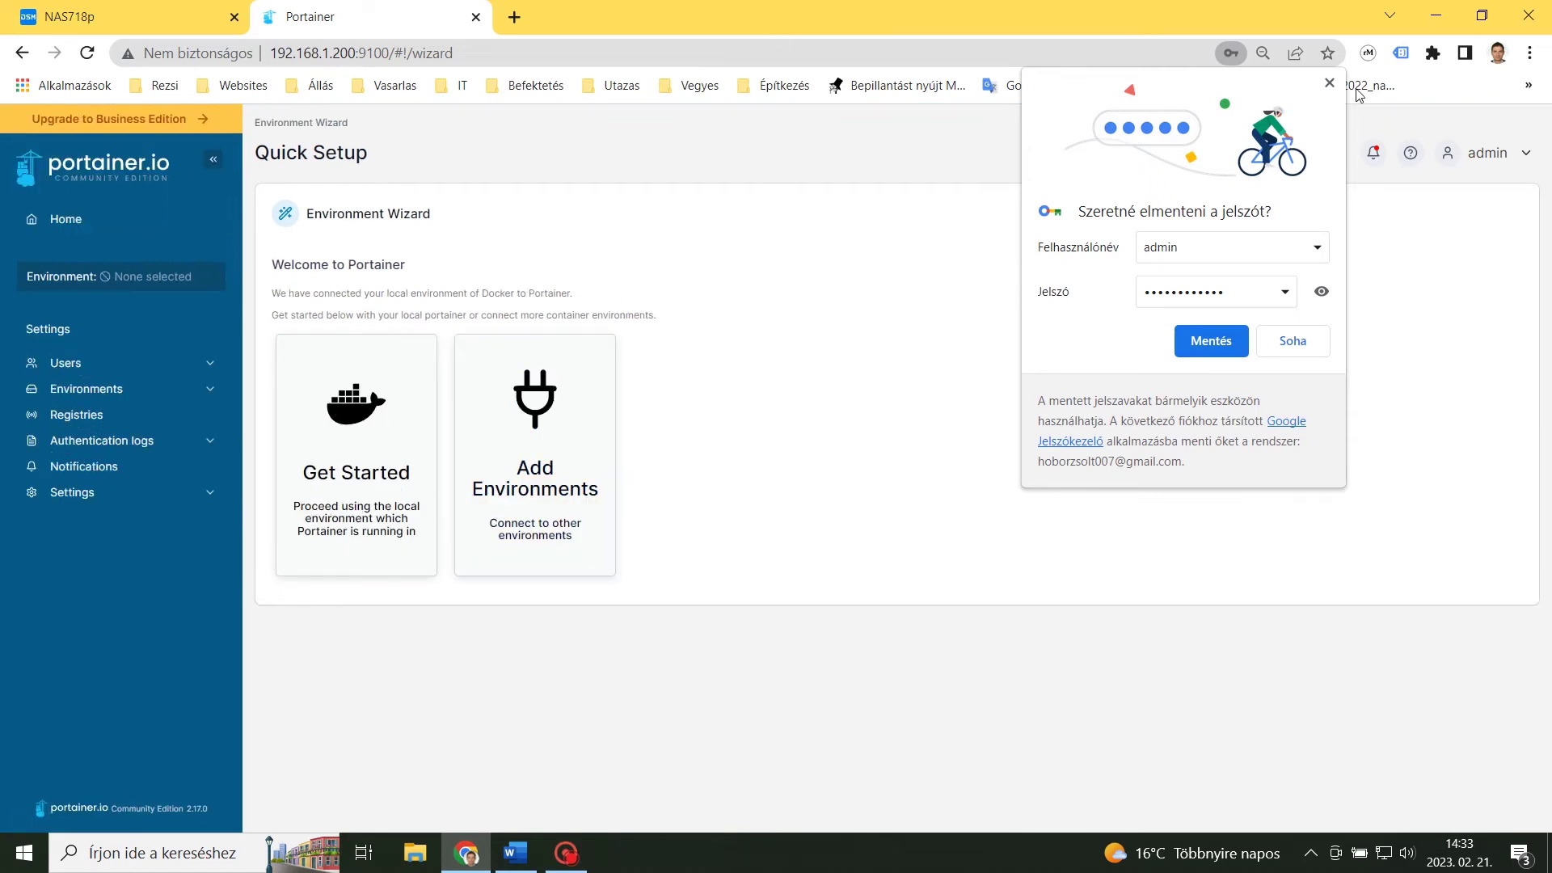
Dismiss the password prompt and open the local Docker environment's container list.
{"action": "left_click", "coordinate": [1331, 85]}
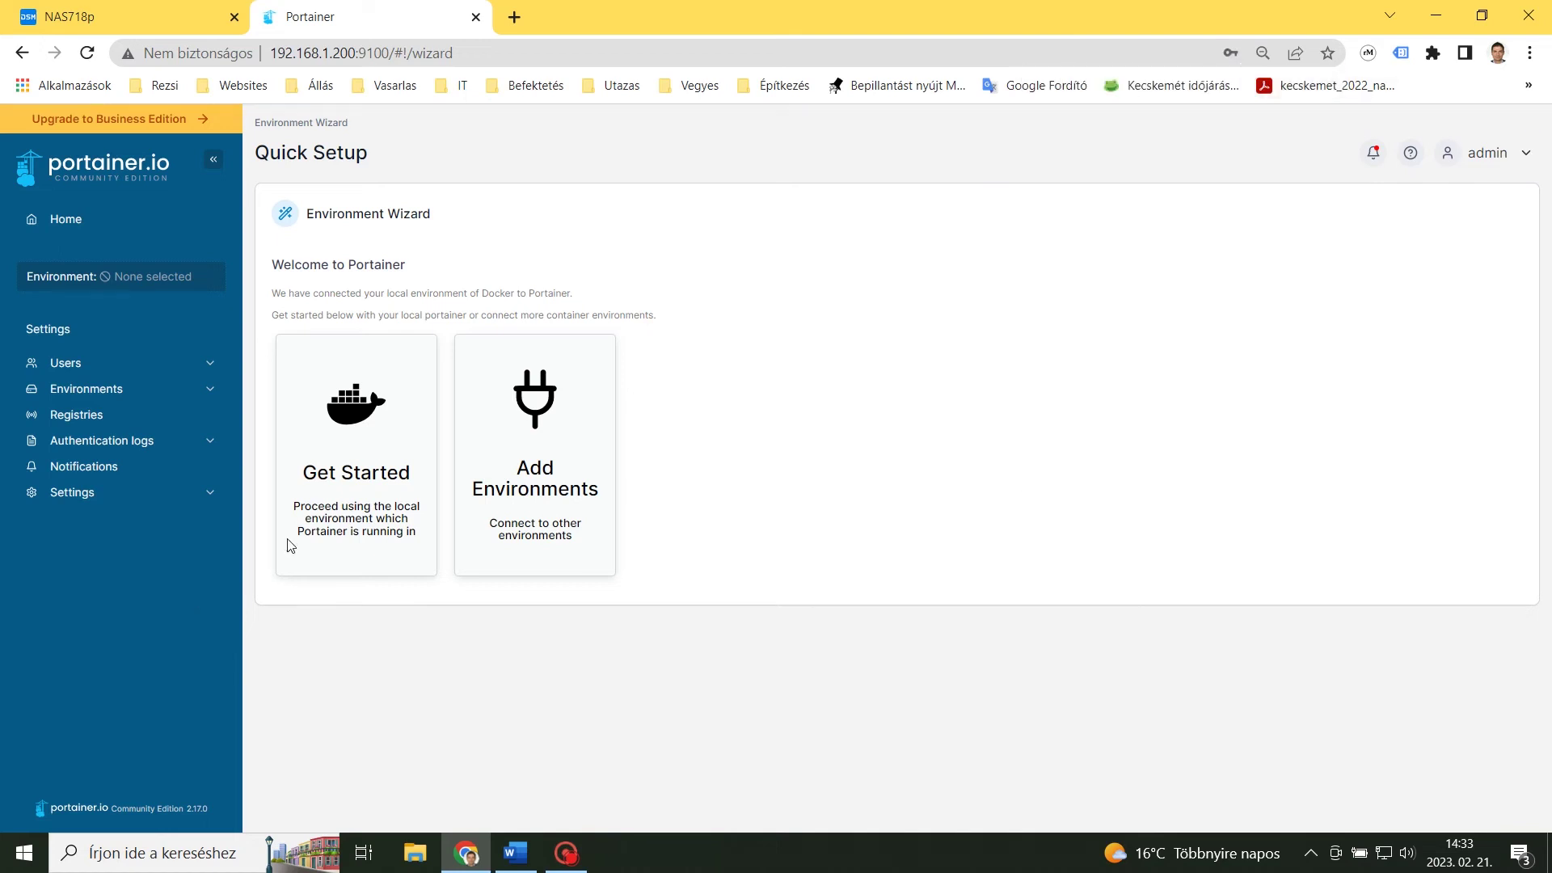
{"action": "left_click", "coordinate": [348, 459]}
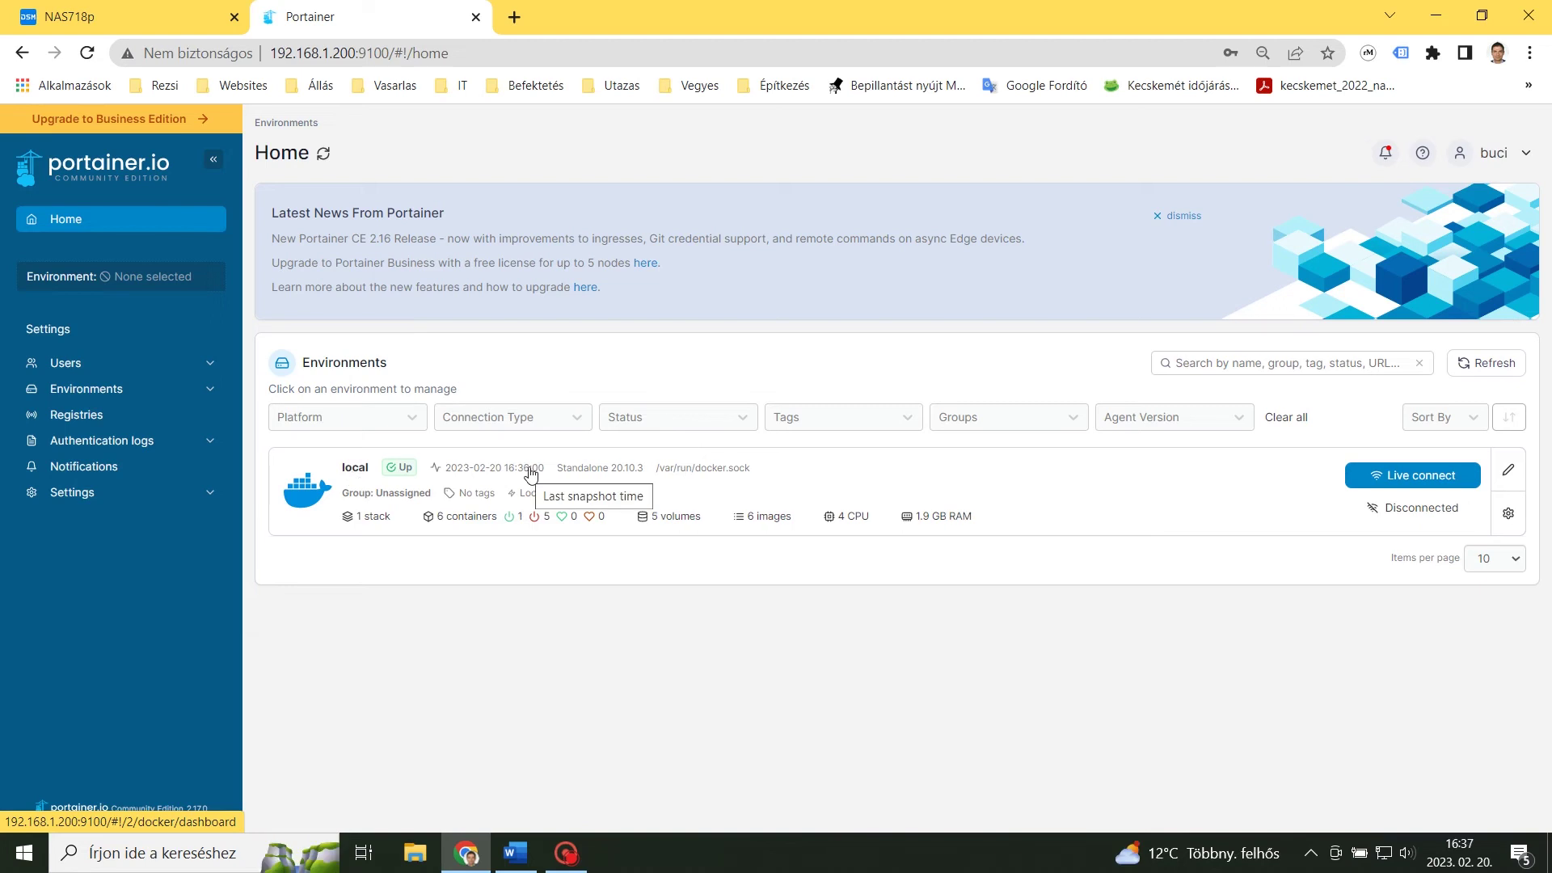
{"action": "left_click", "coordinate": [530, 473]}
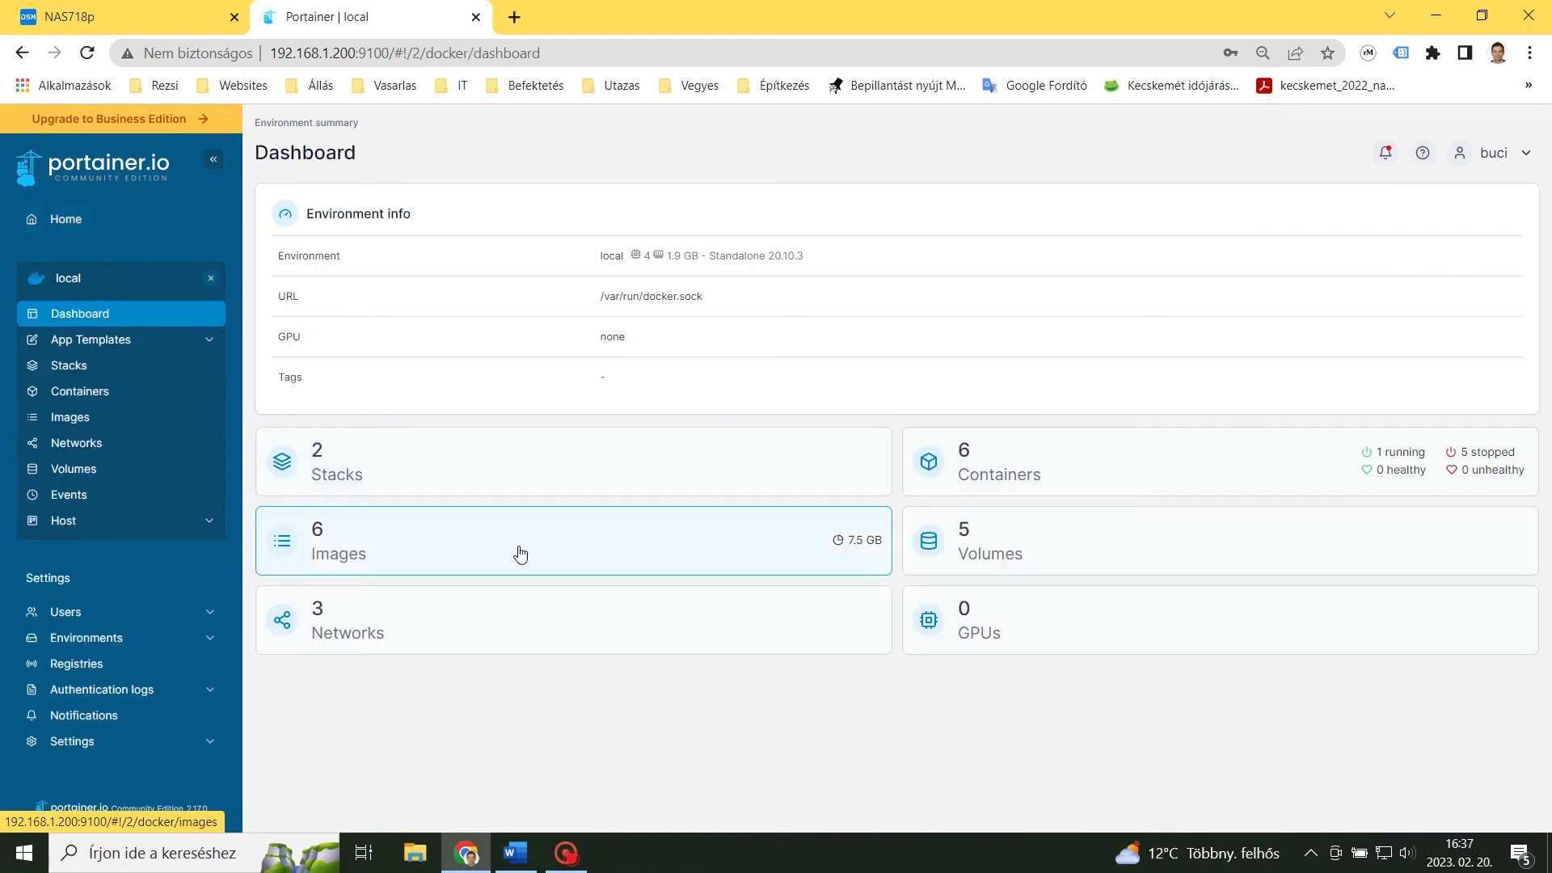
{"action": "left_click", "coordinate": [89, 394]}
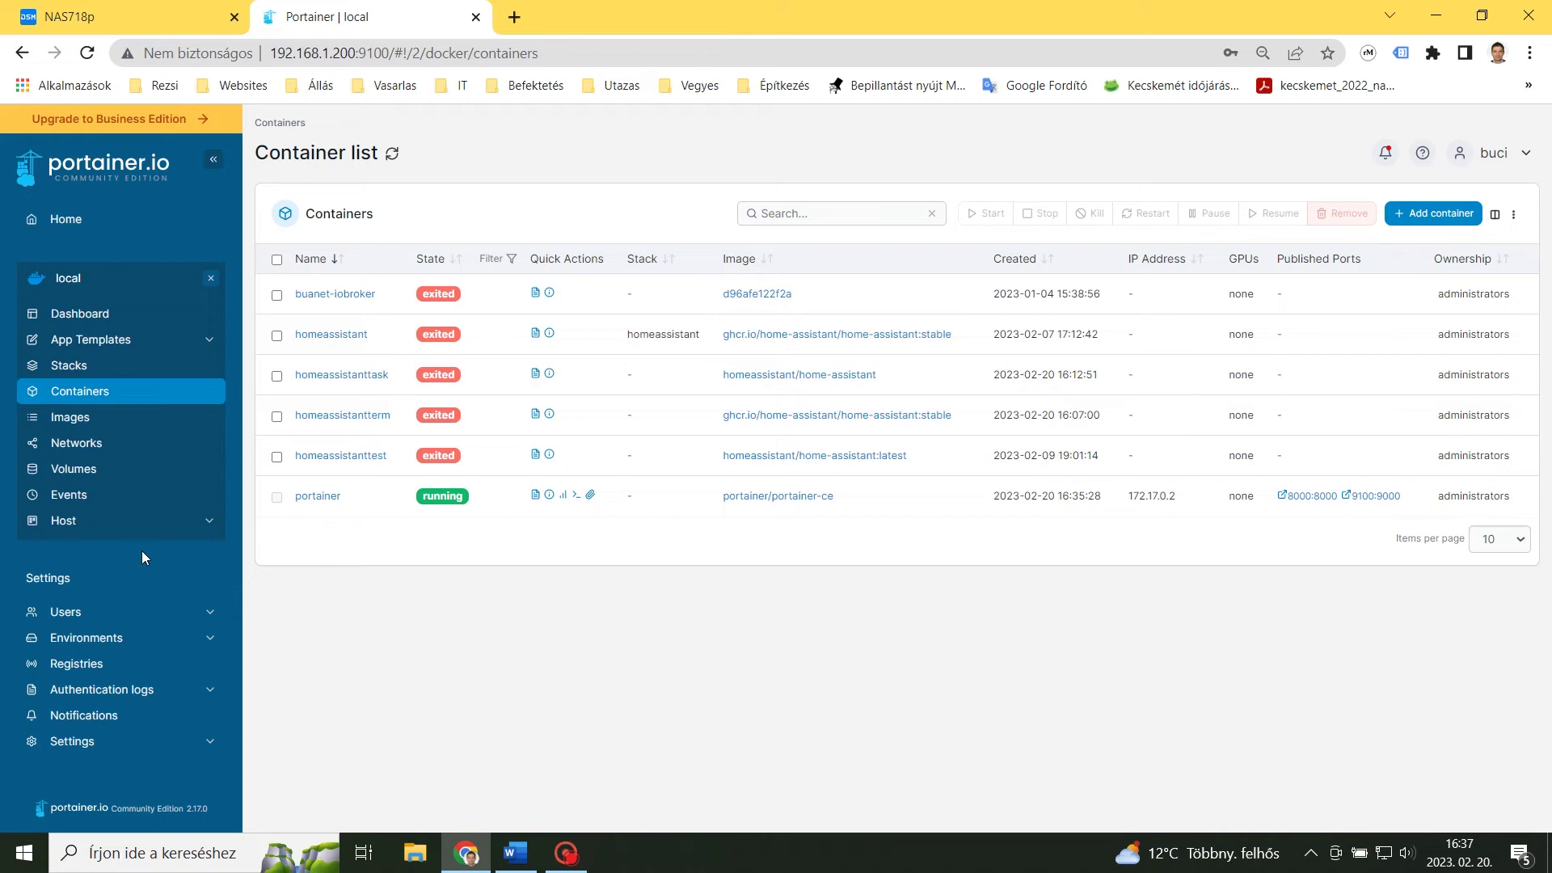
Start a new stack under Stacks, typing 'hom' as its name.
{"action": "left_click", "coordinate": [69, 369]}
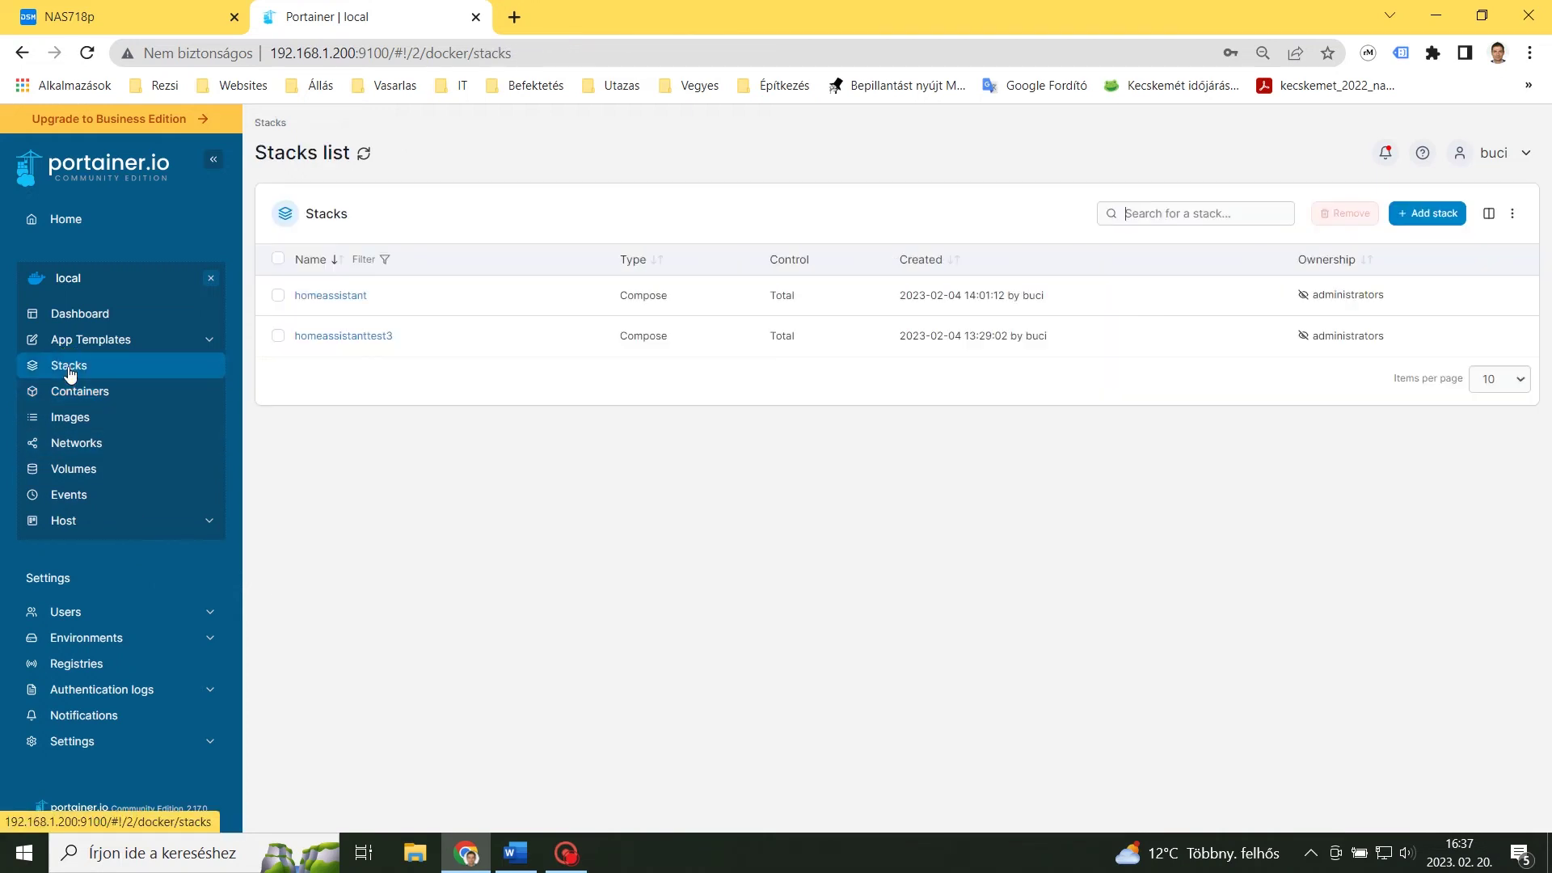
{"action": "left_click", "coordinate": [1419, 214]}
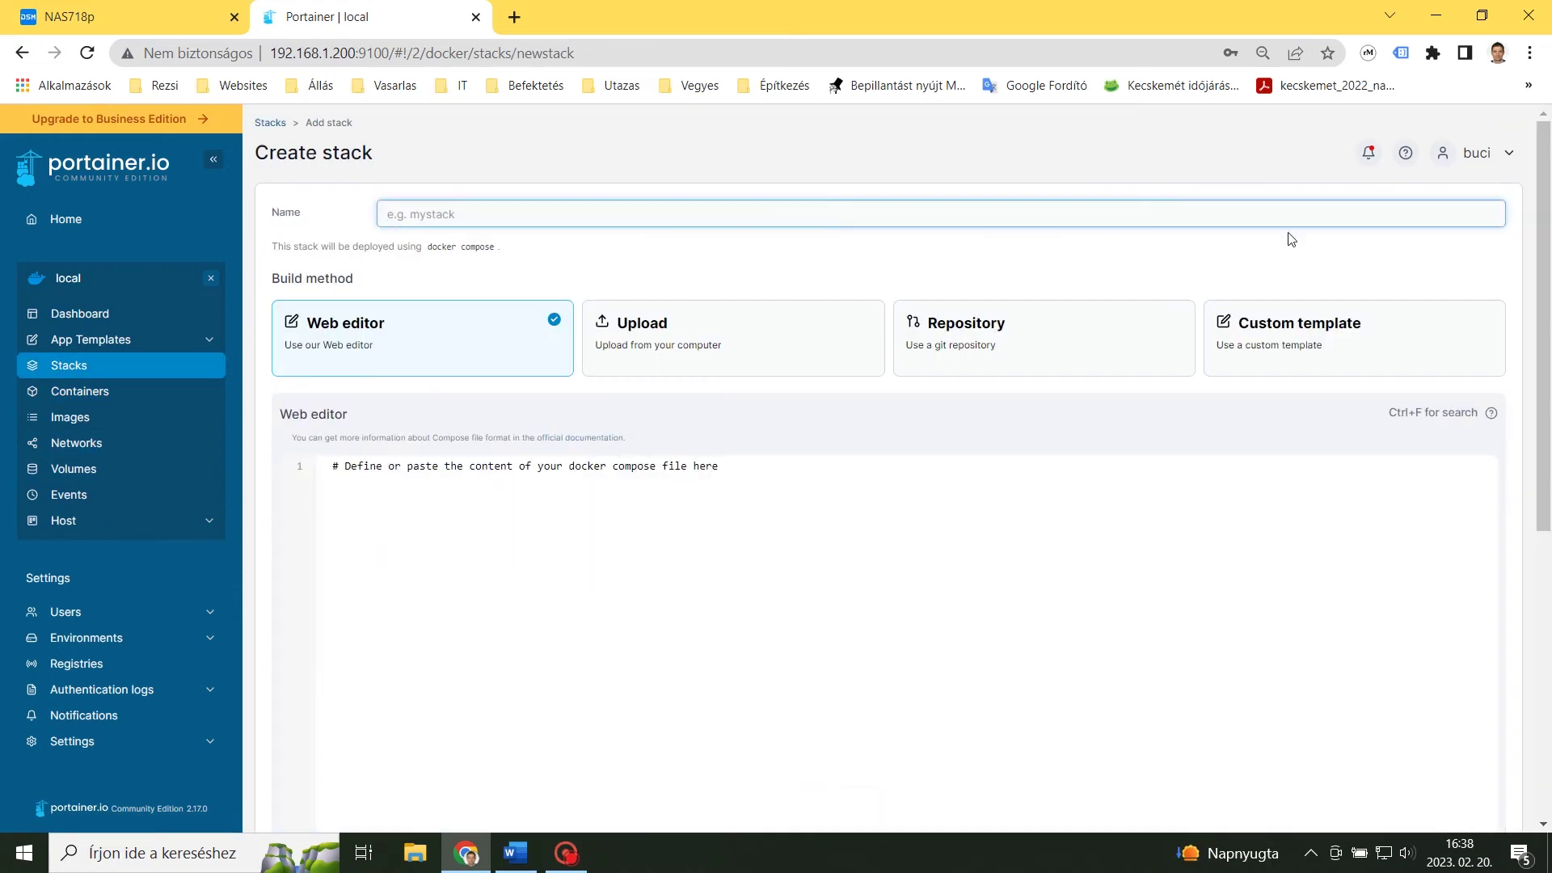
{"action": "type", "text": "hom"}
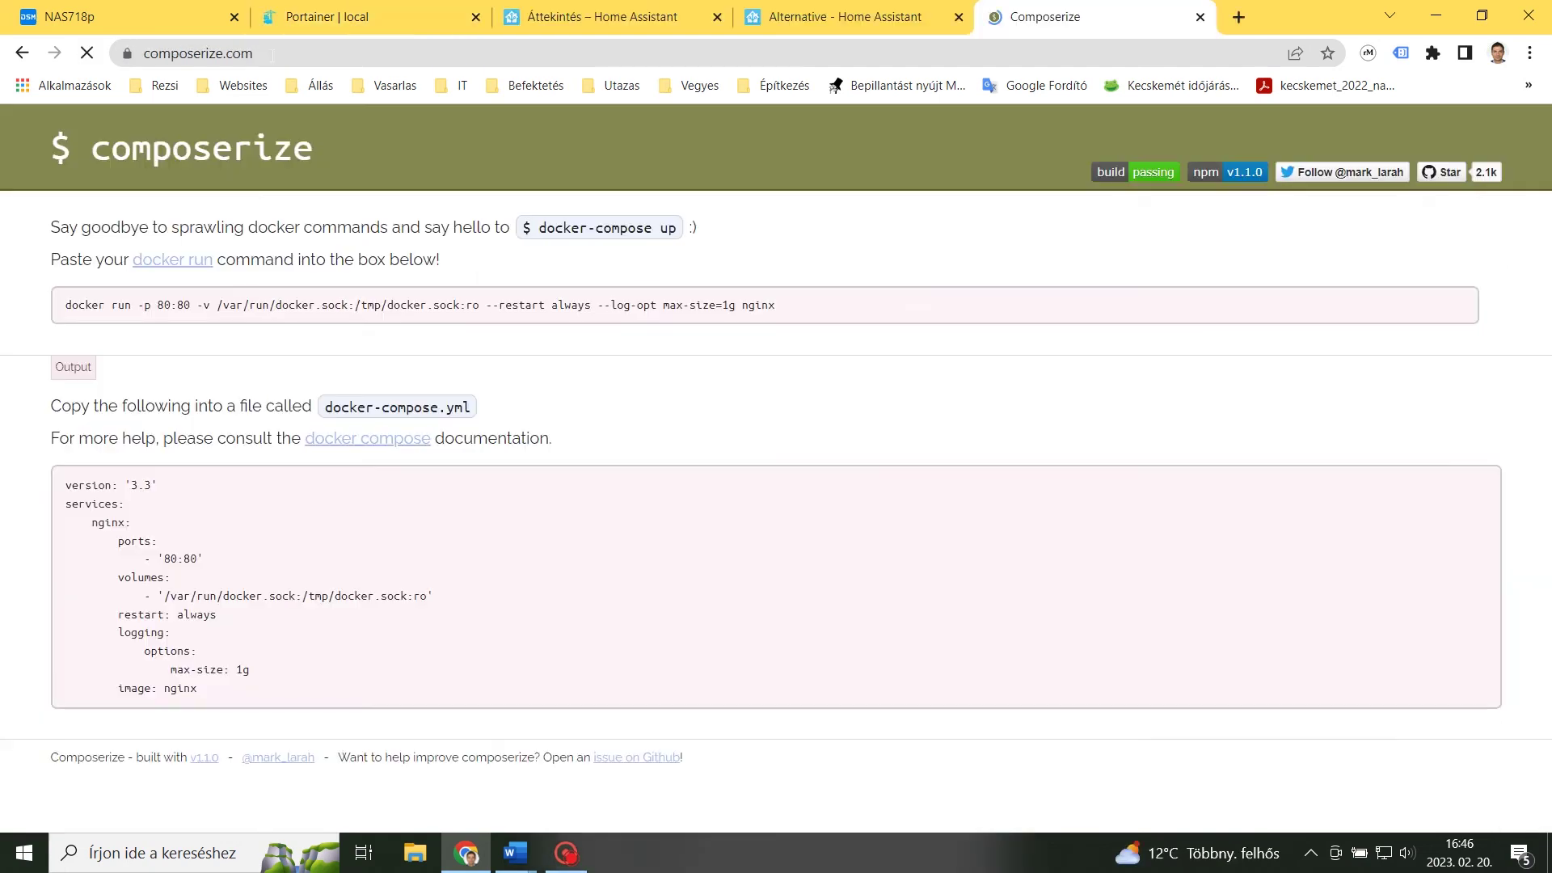
Convert the Home Assistant docker run command to compose YAML in Composerize and paste it into Portainer's web editor.
{"action": "left_click_drag", "start_coordinate": [137, 305], "coordinate": [794, 305]}
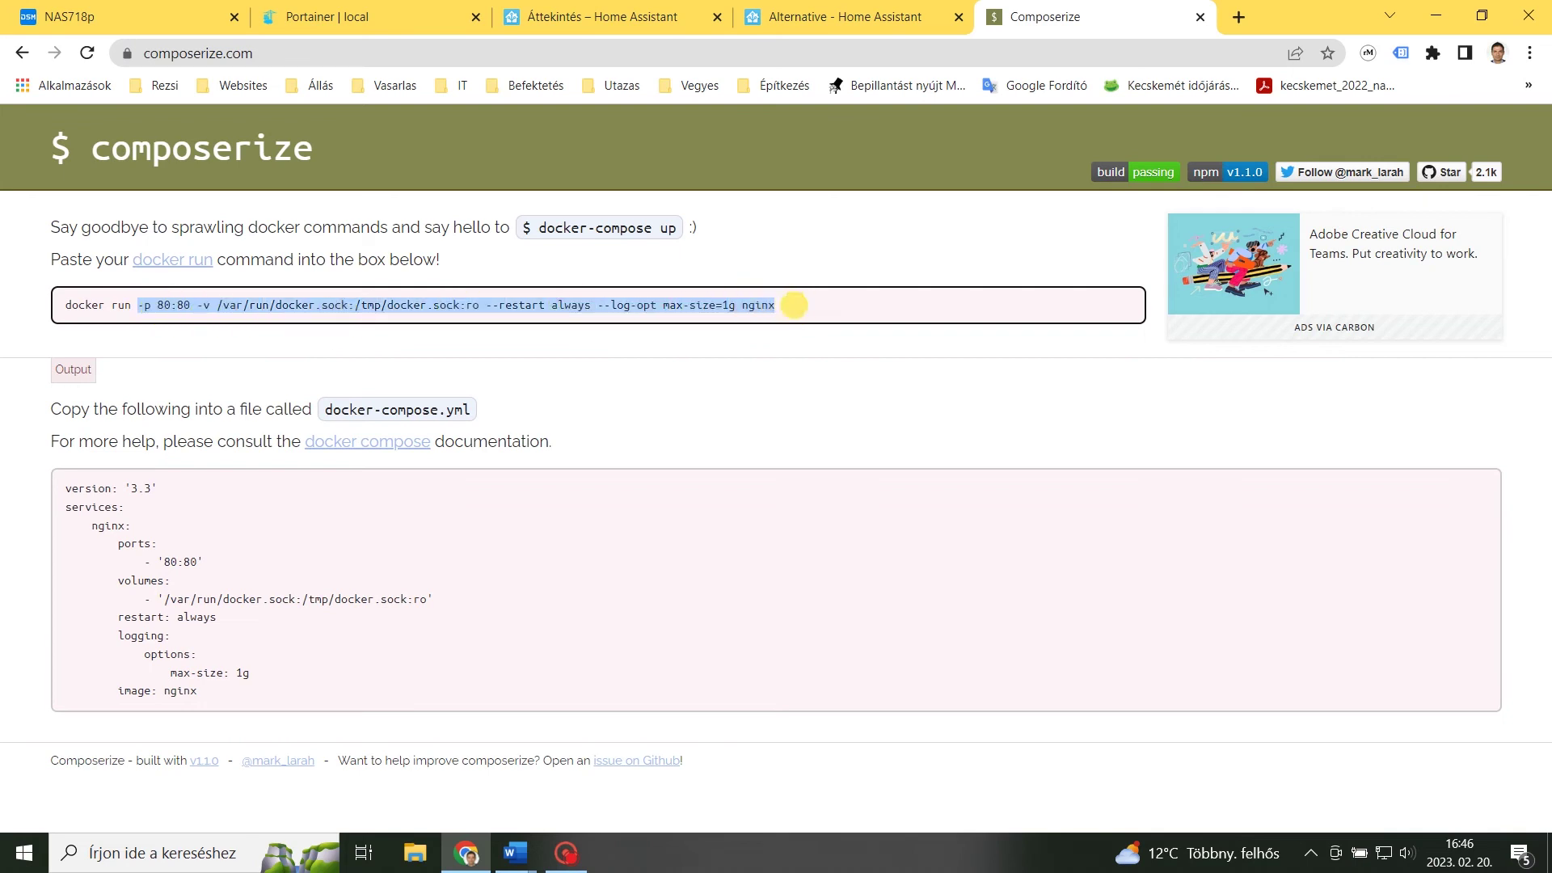
{"action": "key", "text": "ctrl+v"}
{"action": "mouse_move", "coordinate": [668, 507]}
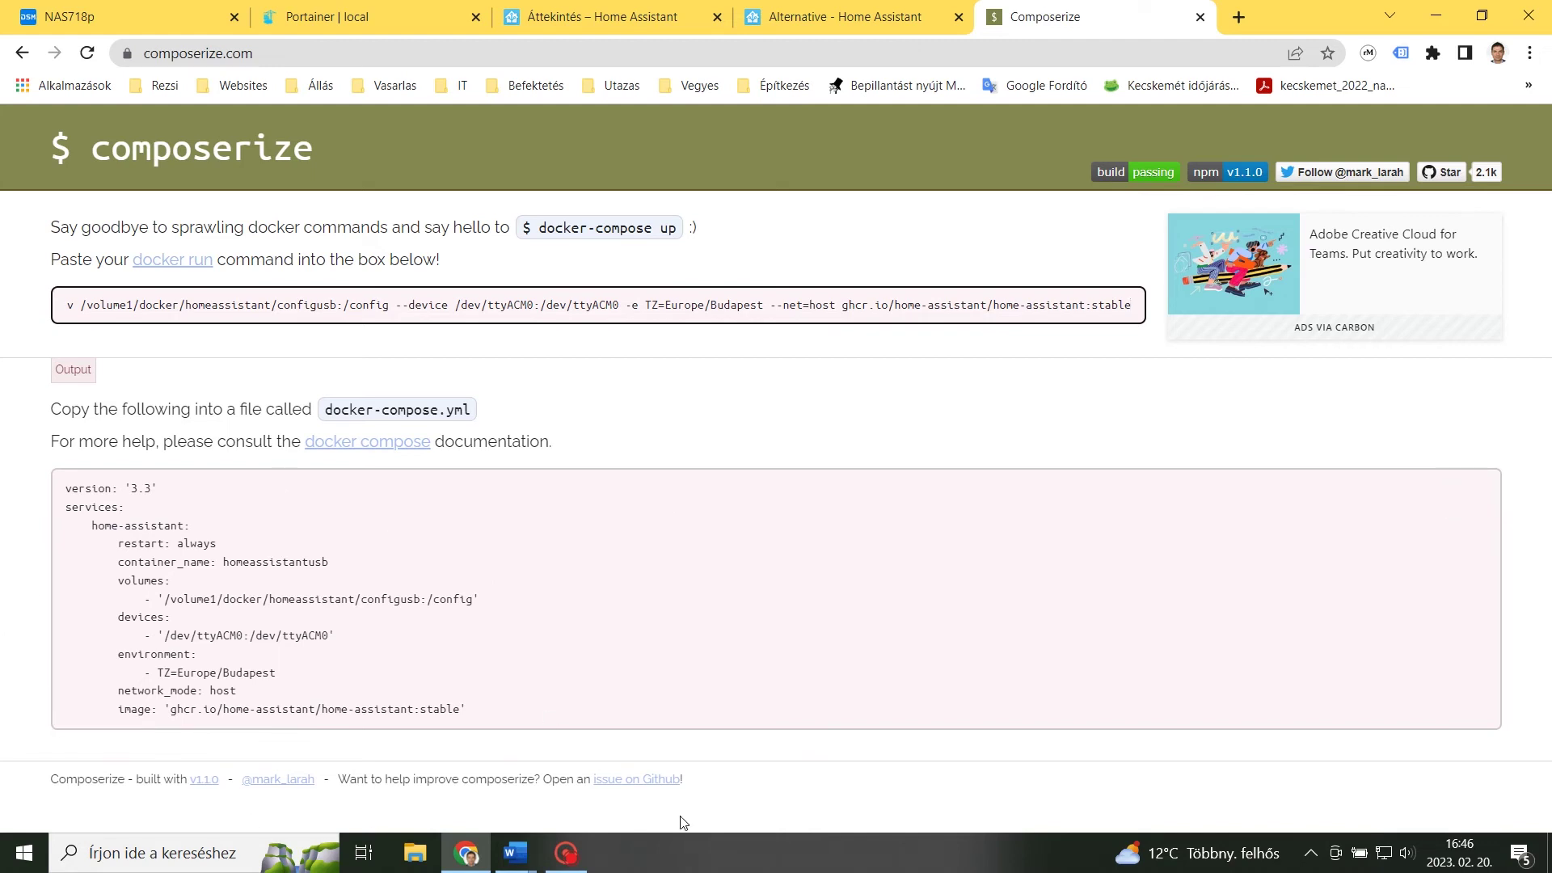
{"action": "mouse_move", "coordinate": [1394, 596]}
{"action": "left_click", "coordinate": [1470, 503]}
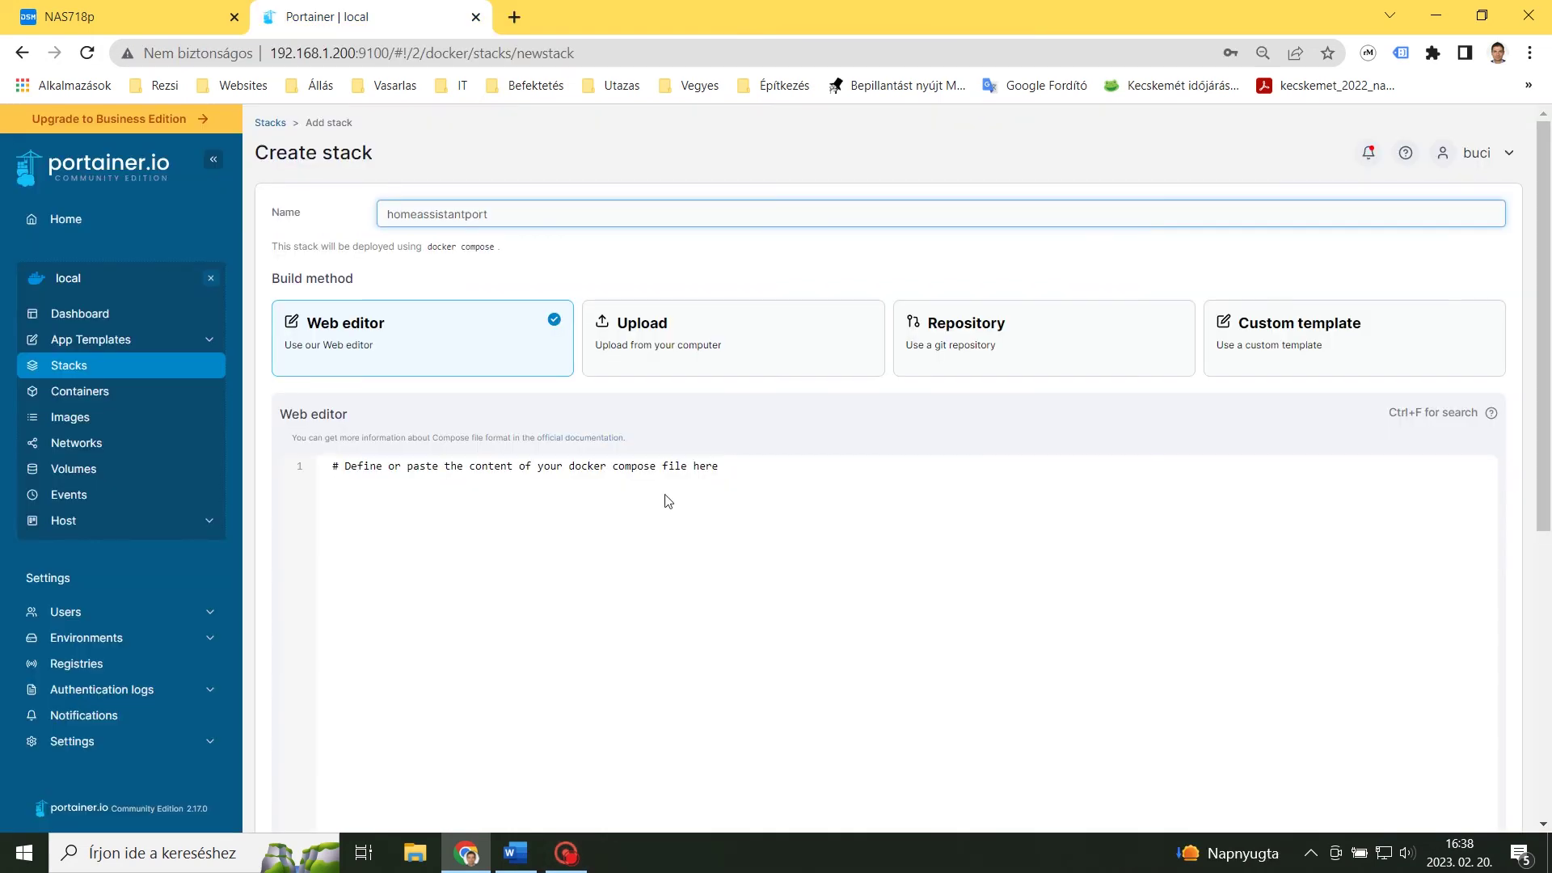
{"action": "left_click", "coordinate": [748, 463]}
{"action": "left_click", "coordinate": [332, 466]}
{"action": "key", "text": "ctrl+v"}
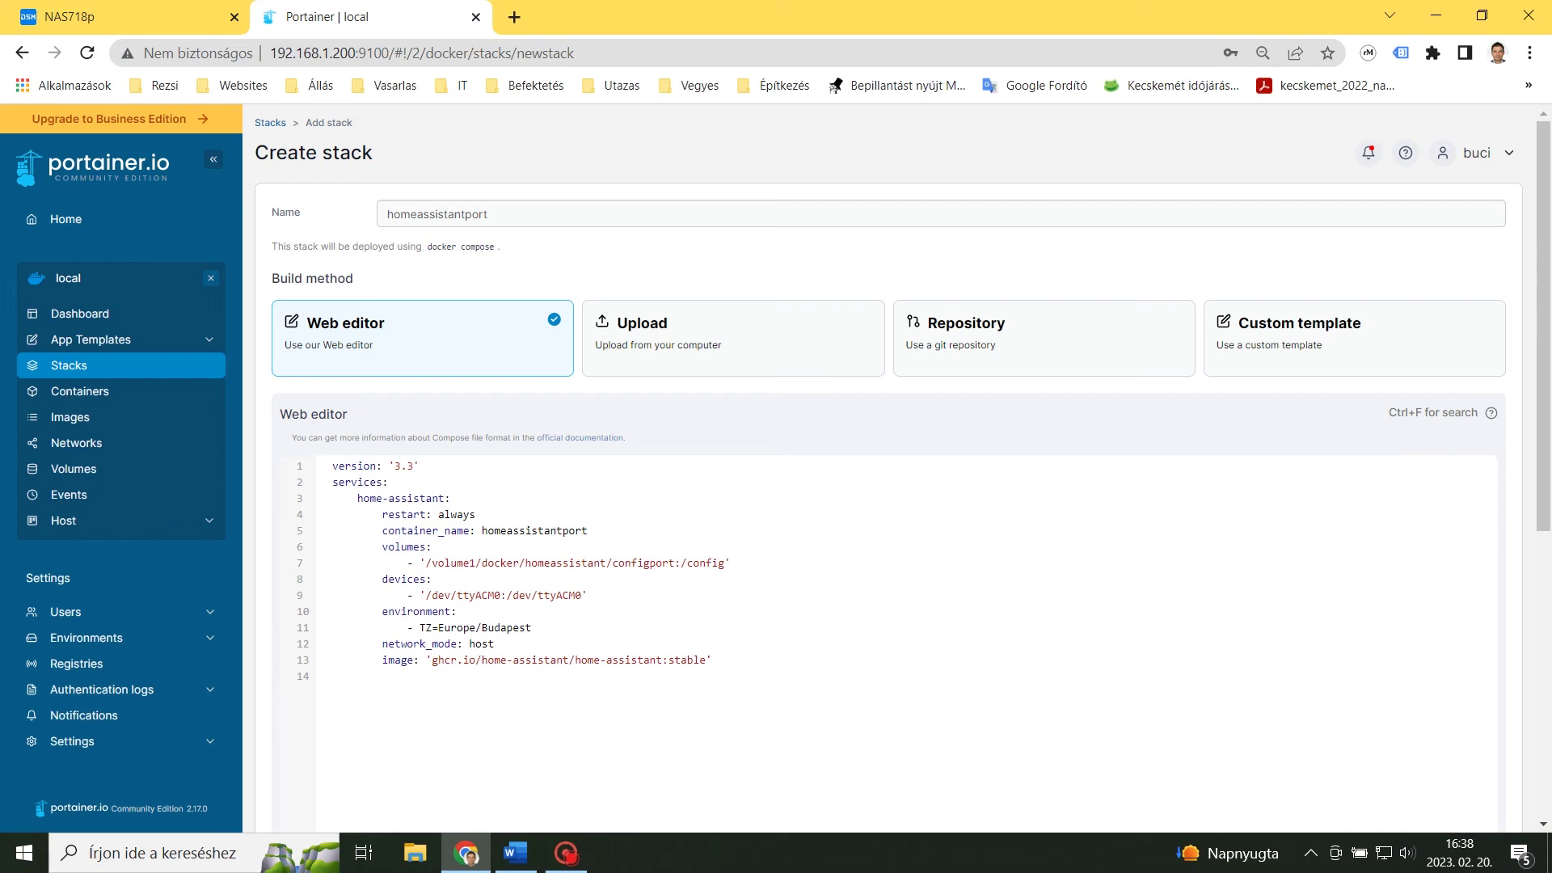
Deploy the homeassistantport stack.
{"action": "scroll", "coordinate": [867, 641], "scroll_direction": "down", "scroll_amount": 1}
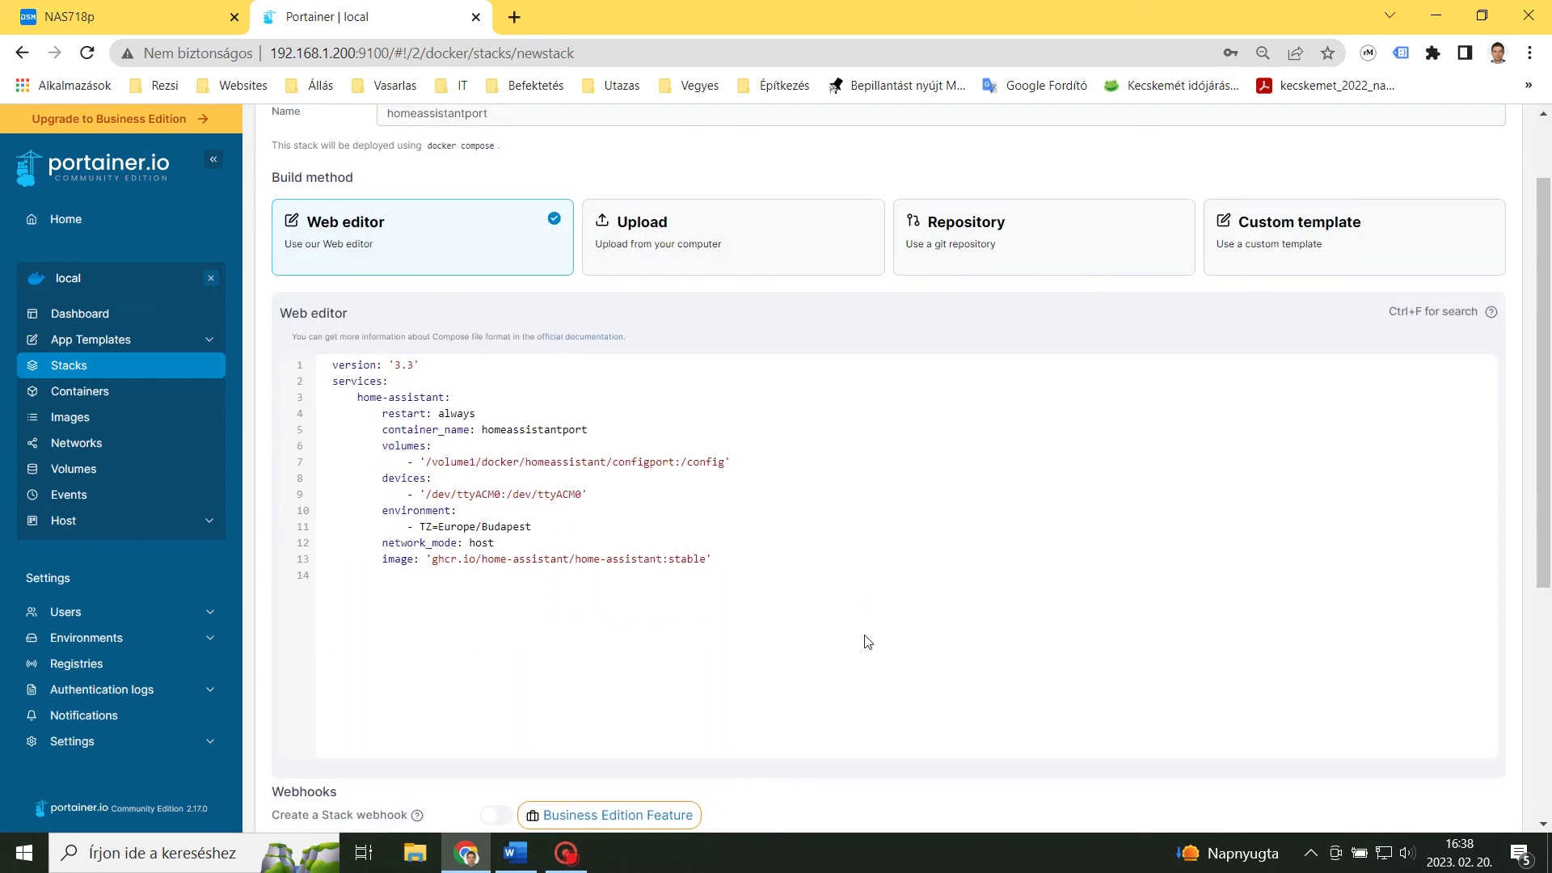
{"action": "scroll", "coordinate": [868, 641], "scroll_direction": "down", "scroll_amount": 1}
{"action": "scroll", "coordinate": [867, 641], "scroll_direction": "down", "scroll_amount": 3}
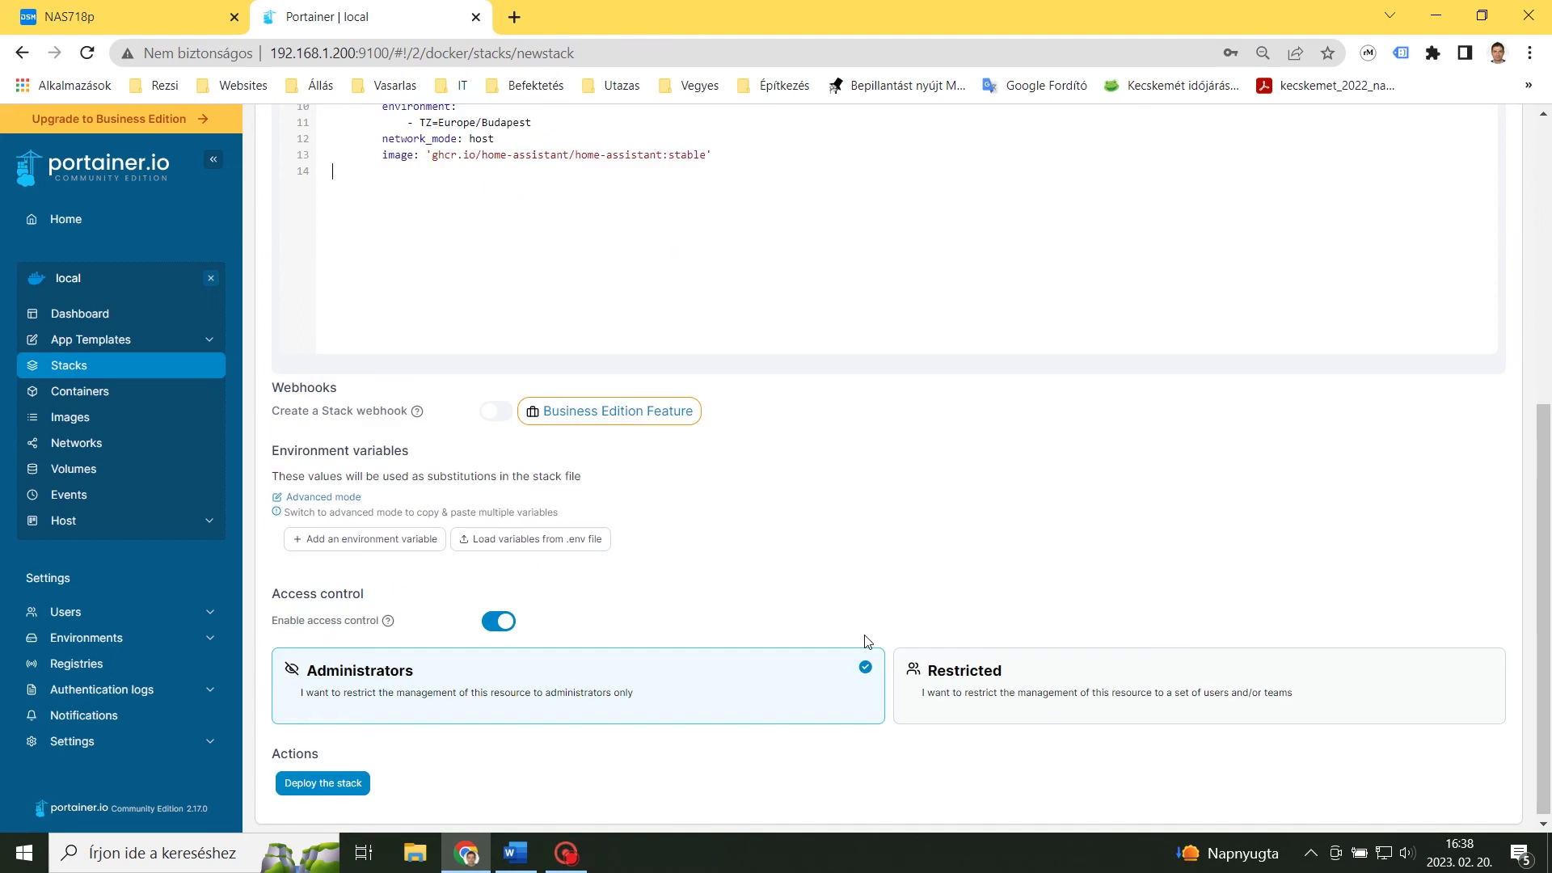
{"action": "left_click", "coordinate": [326, 781]}
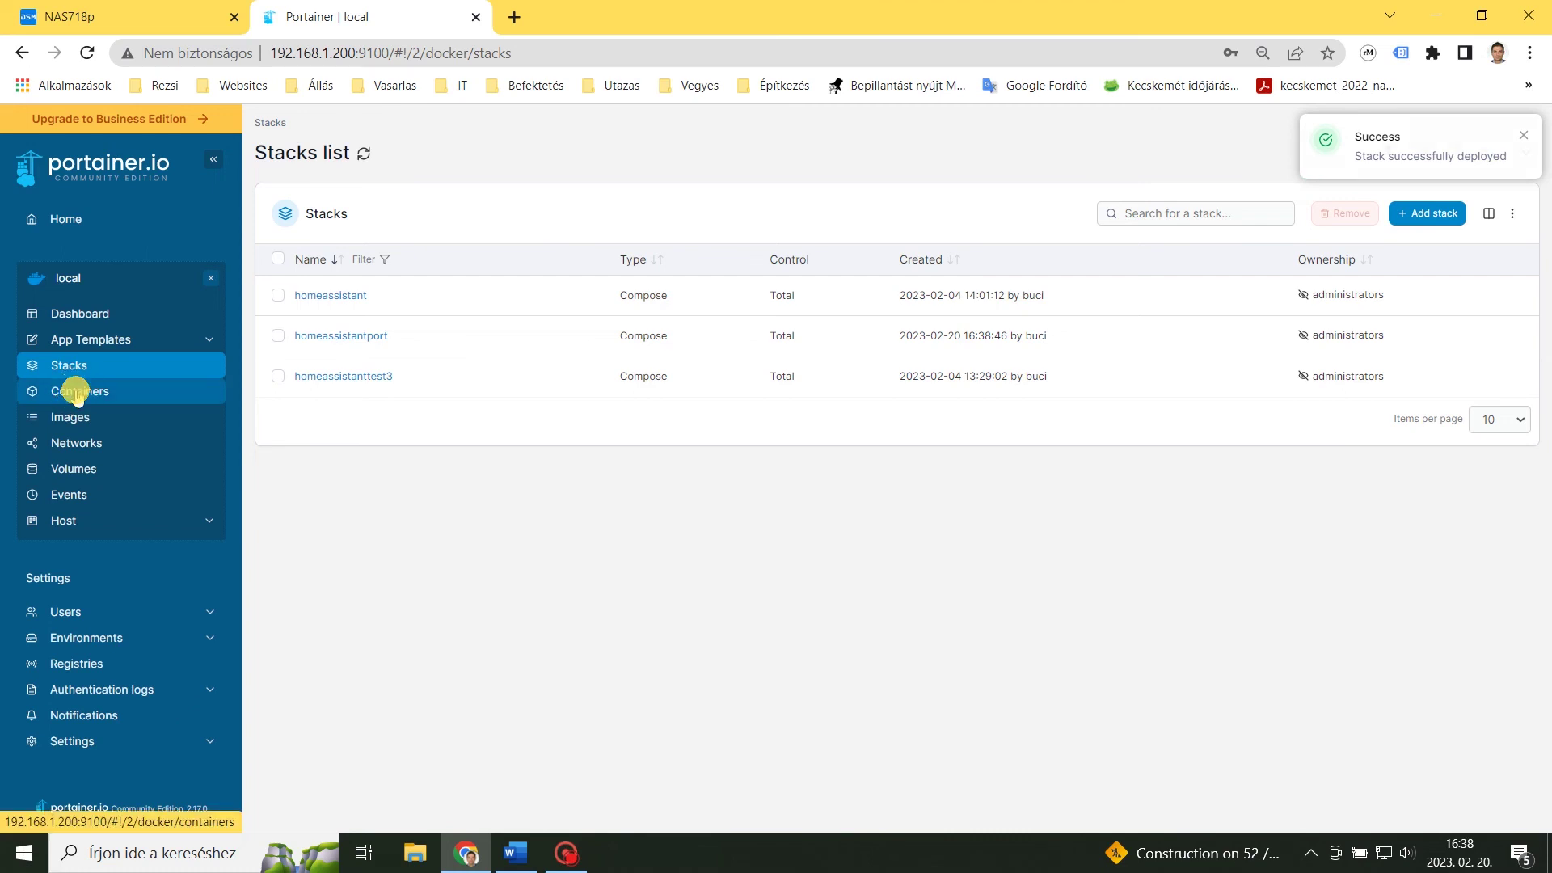
Verify the homeassistantport container is running in Portainer's Containers list and Synology Docker.
{"action": "left_click", "coordinate": [78, 394]}
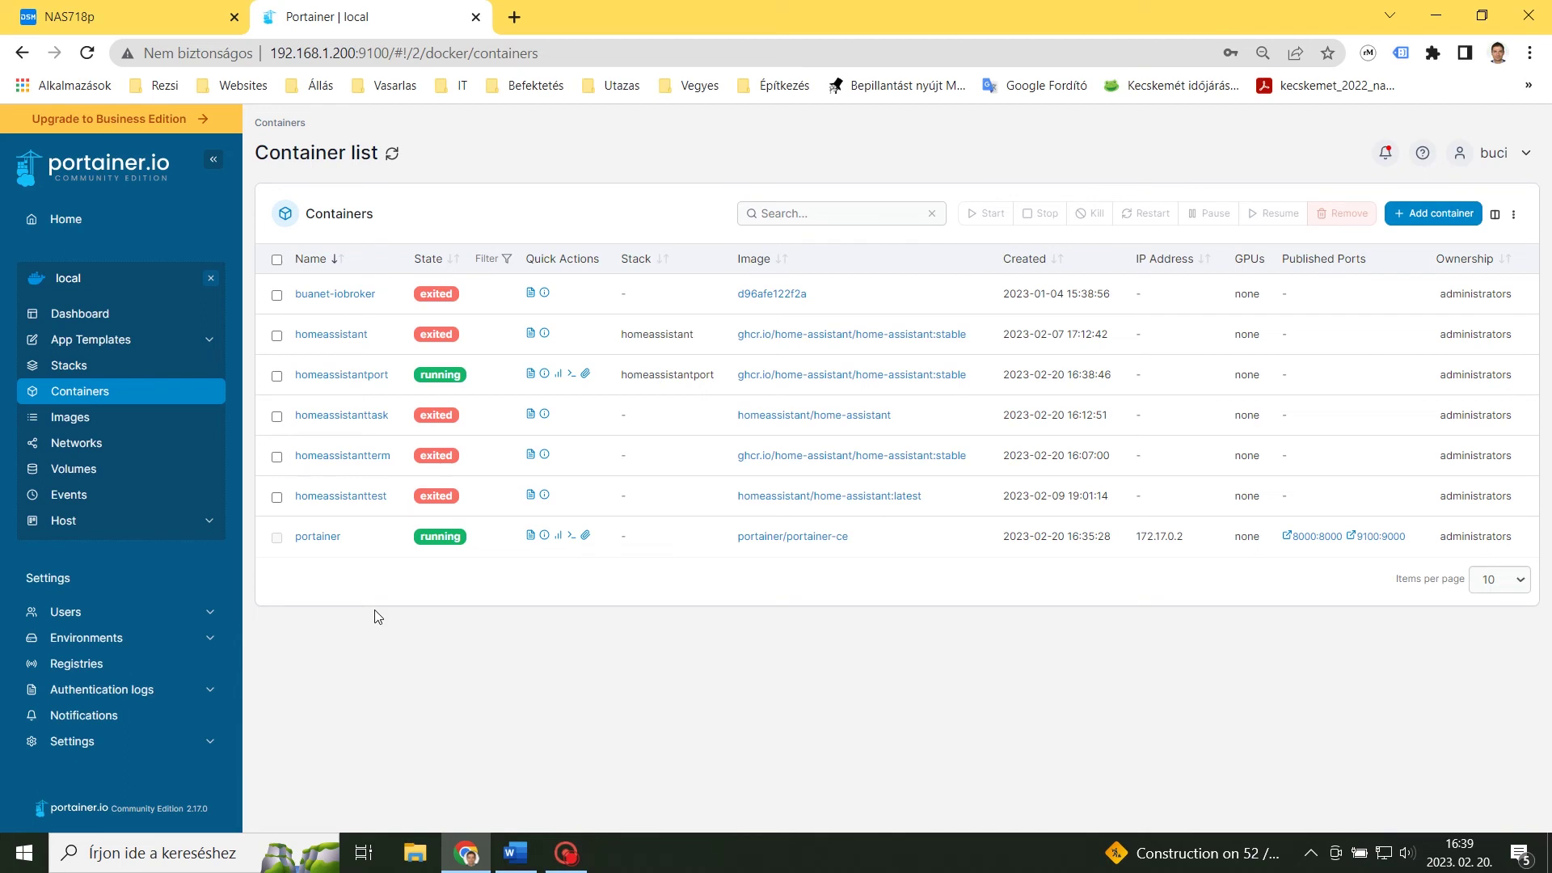
{"action": "left_click", "coordinate": [119, 30]}
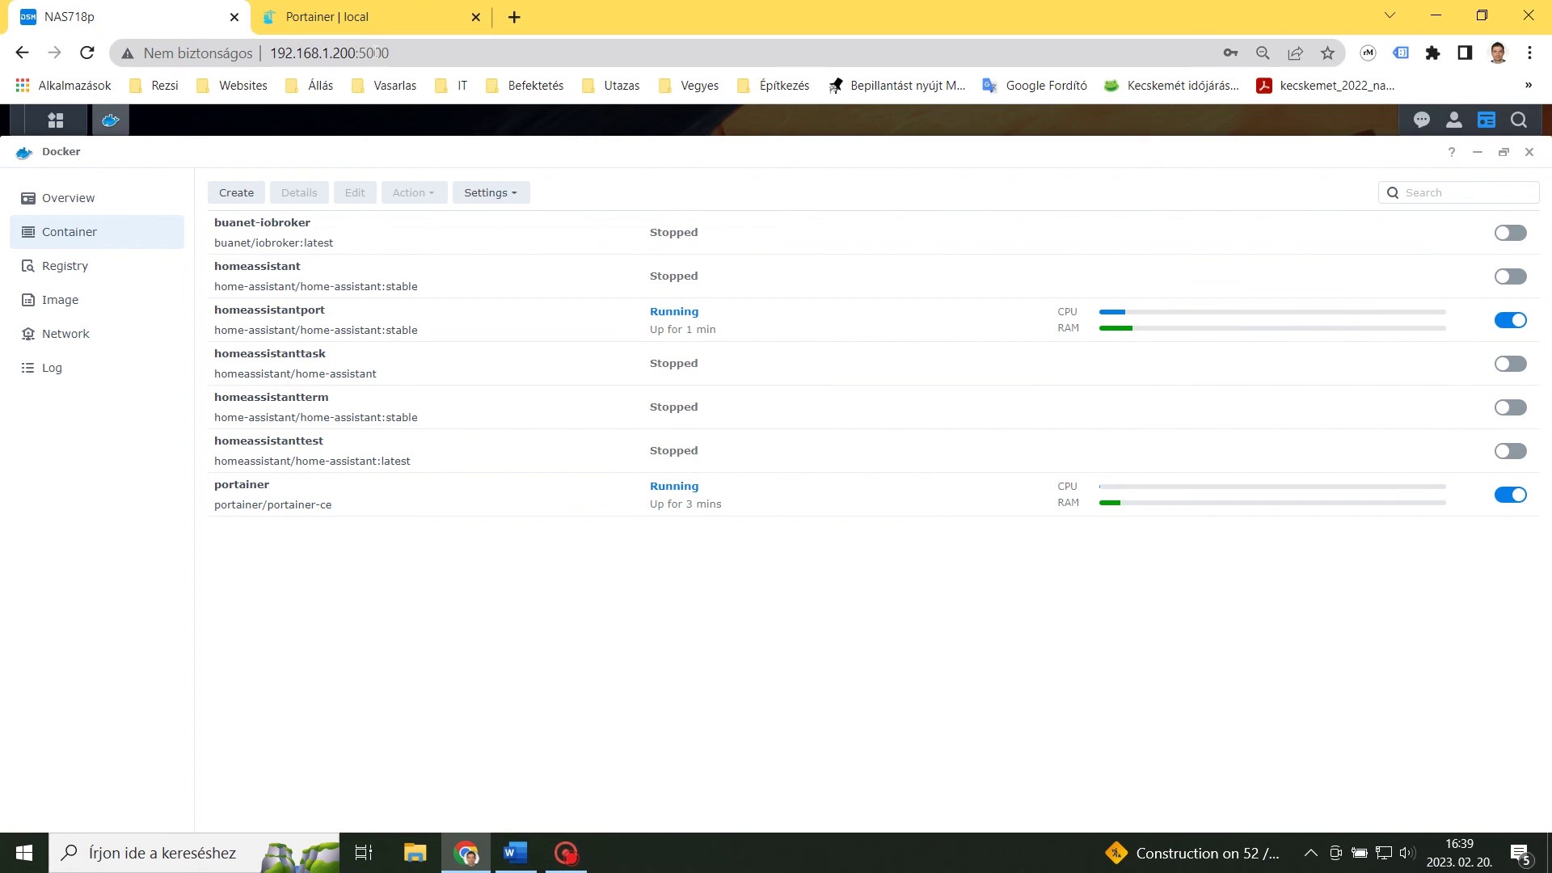
{"action": "left_click", "coordinate": [512, 18]}
Load Home Assistant at 192.168.1.200:8123 and create the user account with saved name and password.
{"action": "type", "text": "192.168.1.200:8123/"}
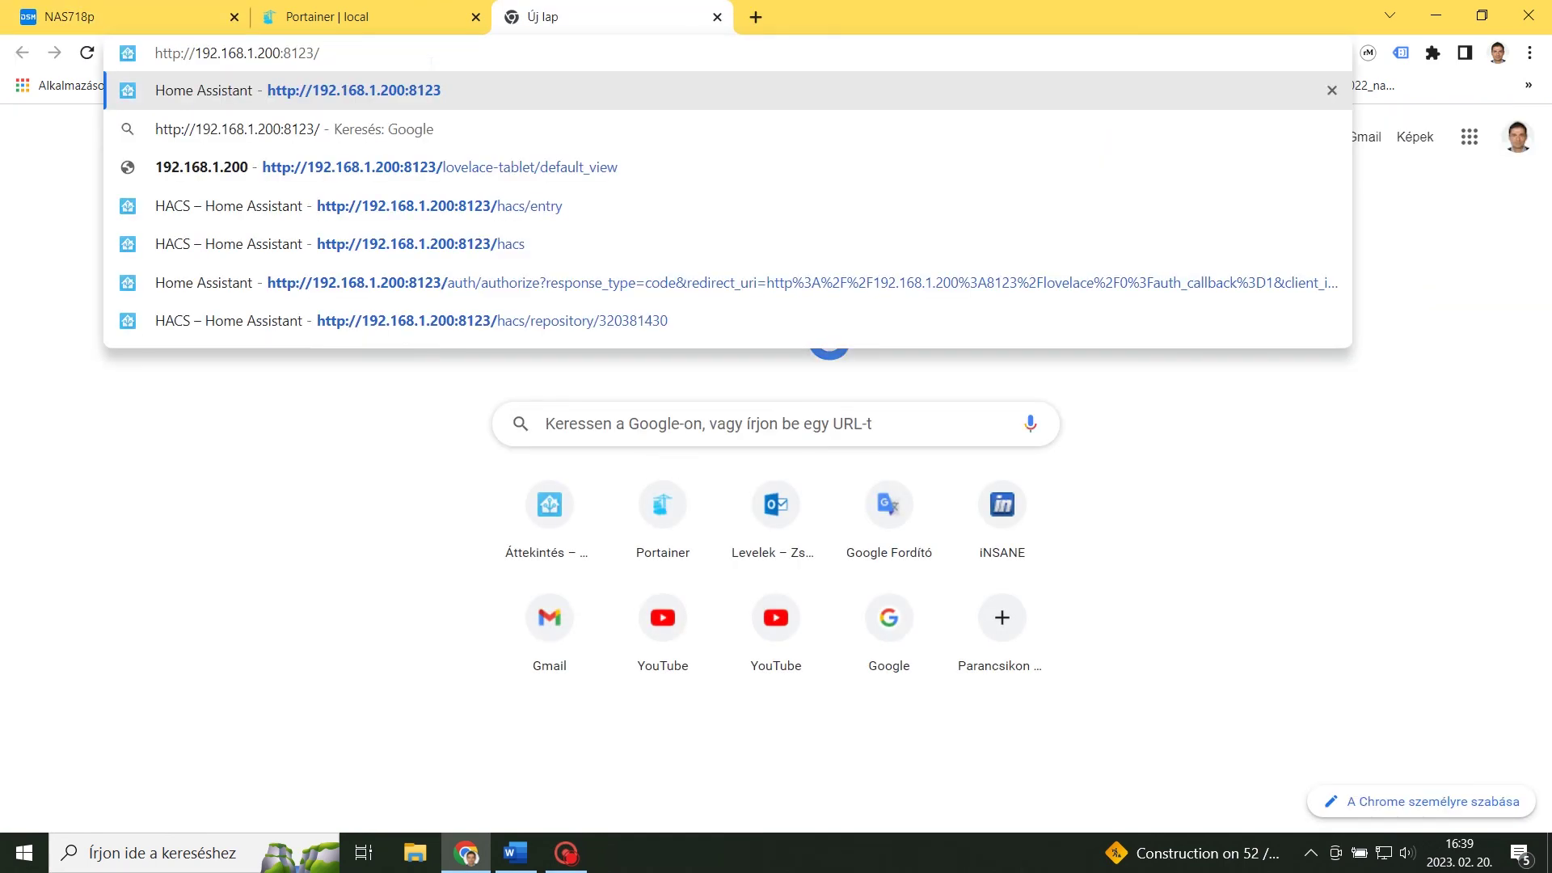
{"action": "key", "text": "Return"}
{"action": "left_click", "coordinate": [679, 312]}
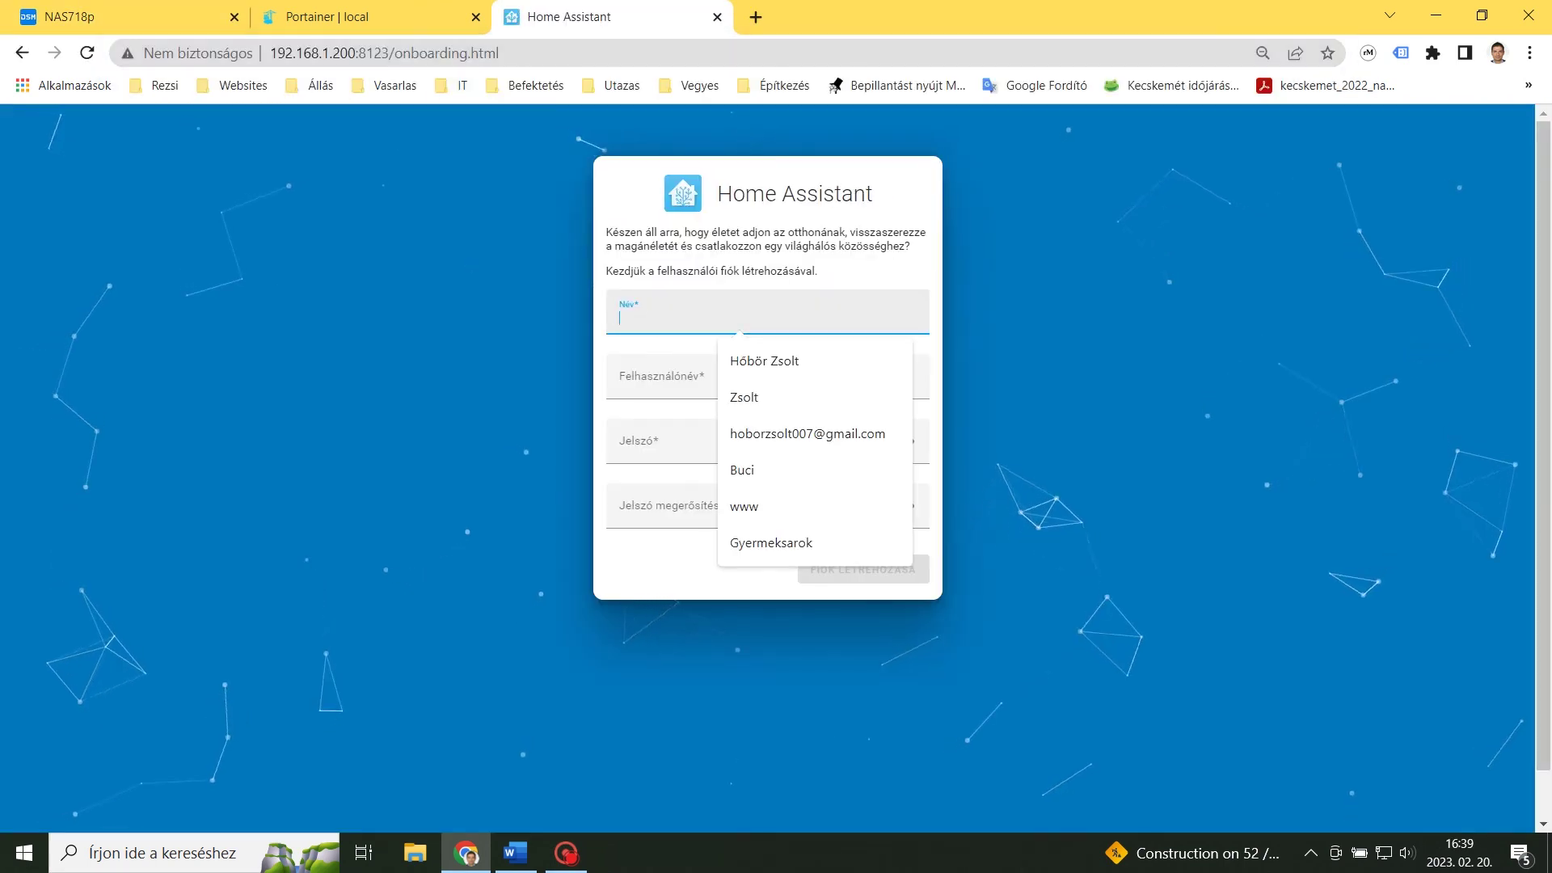
{"action": "left_click", "coordinate": [740, 468]}
{"action": "left_click", "coordinate": [760, 442]}
{"action": "type", "text": "test"}
{"action": "left_click", "coordinate": [760, 542]}
{"action": "type", "text": "test"}
{"action": "left_click", "coordinate": [865, 600]}
Detect the home location automatically and continue past the location and analytics steps.
{"action": "left_click", "coordinate": [896, 405]}
{"action": "scroll", "coordinate": [954, 783], "scroll_direction": "down", "scroll_amount": 1}
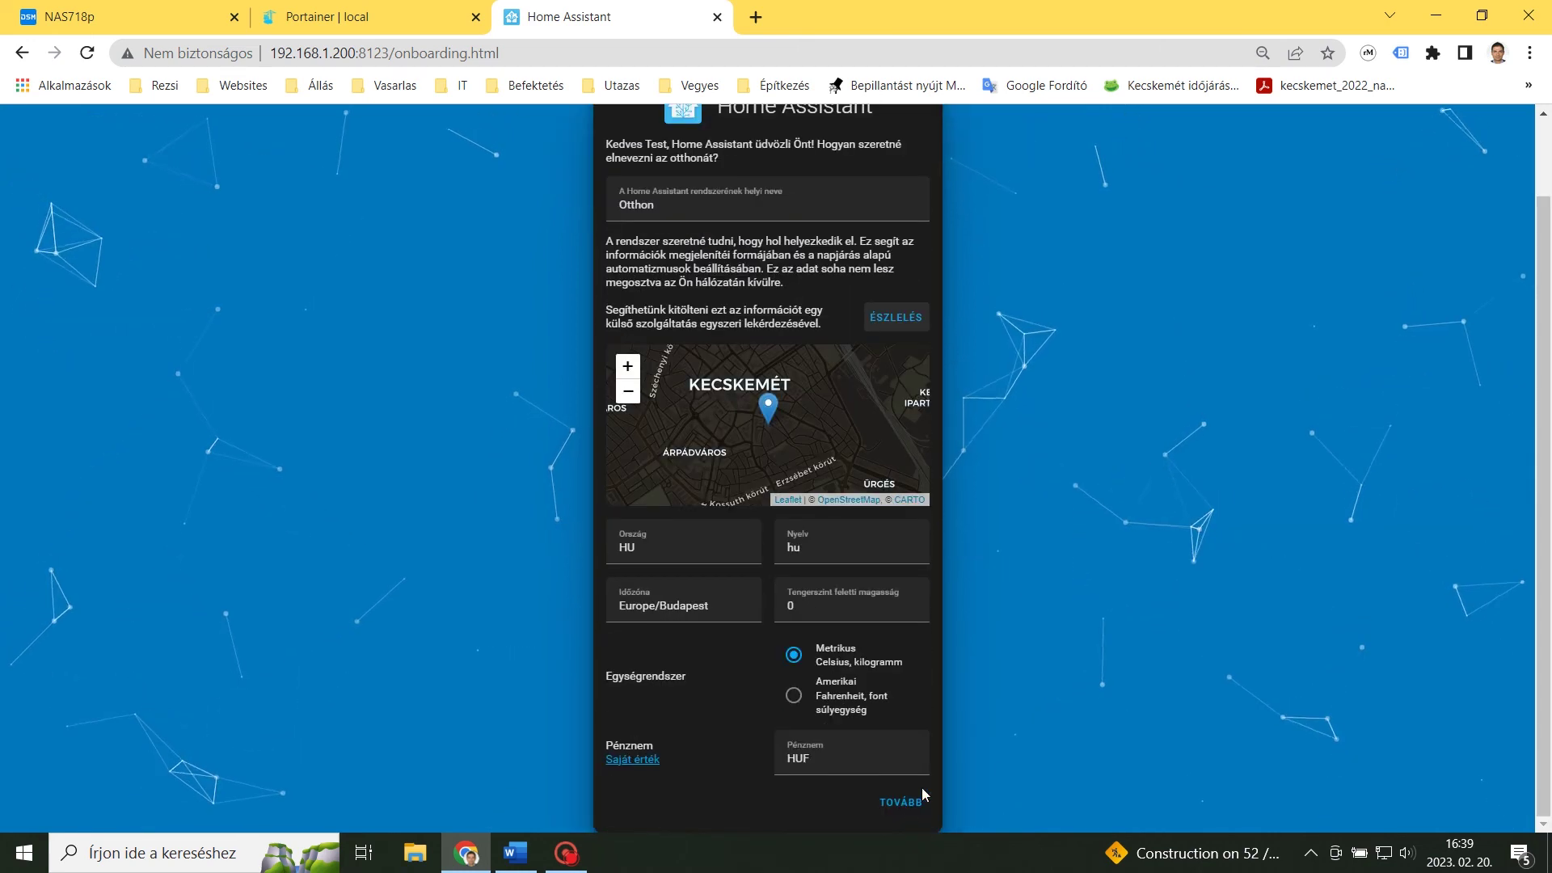
{"action": "left_click", "coordinate": [902, 803]}
{"action": "left_click", "coordinate": [887, 511]}
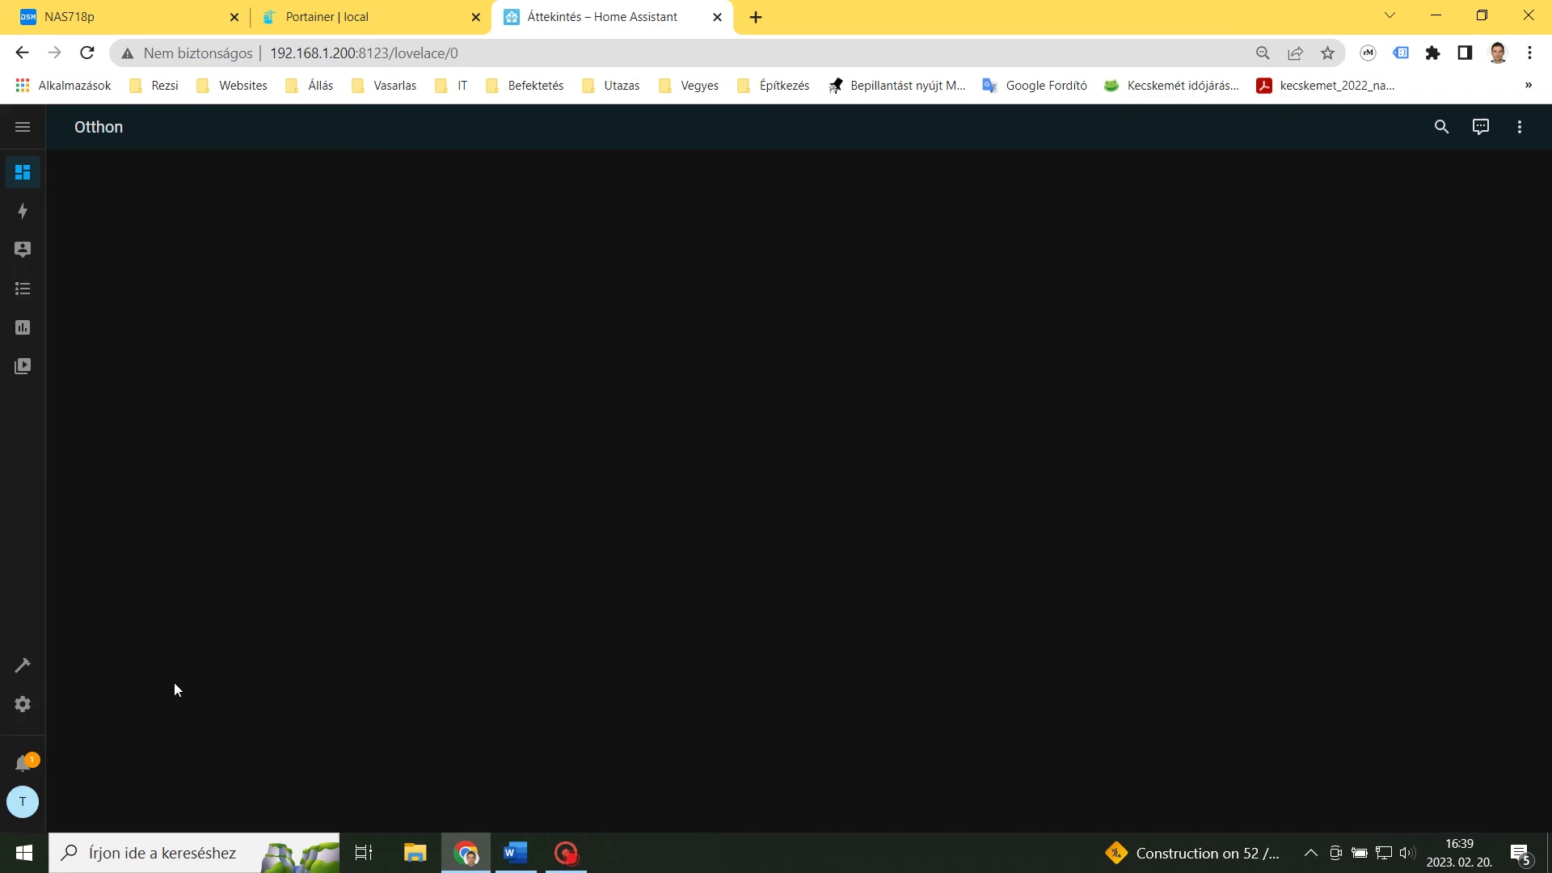
Check Devices & services lists the SONOFF Zigbee 3.0 USB Dongle Plus V2, then return to Portainer.
{"action": "left_click", "coordinate": [23, 702]}
{"action": "left_click", "coordinate": [651, 251]}
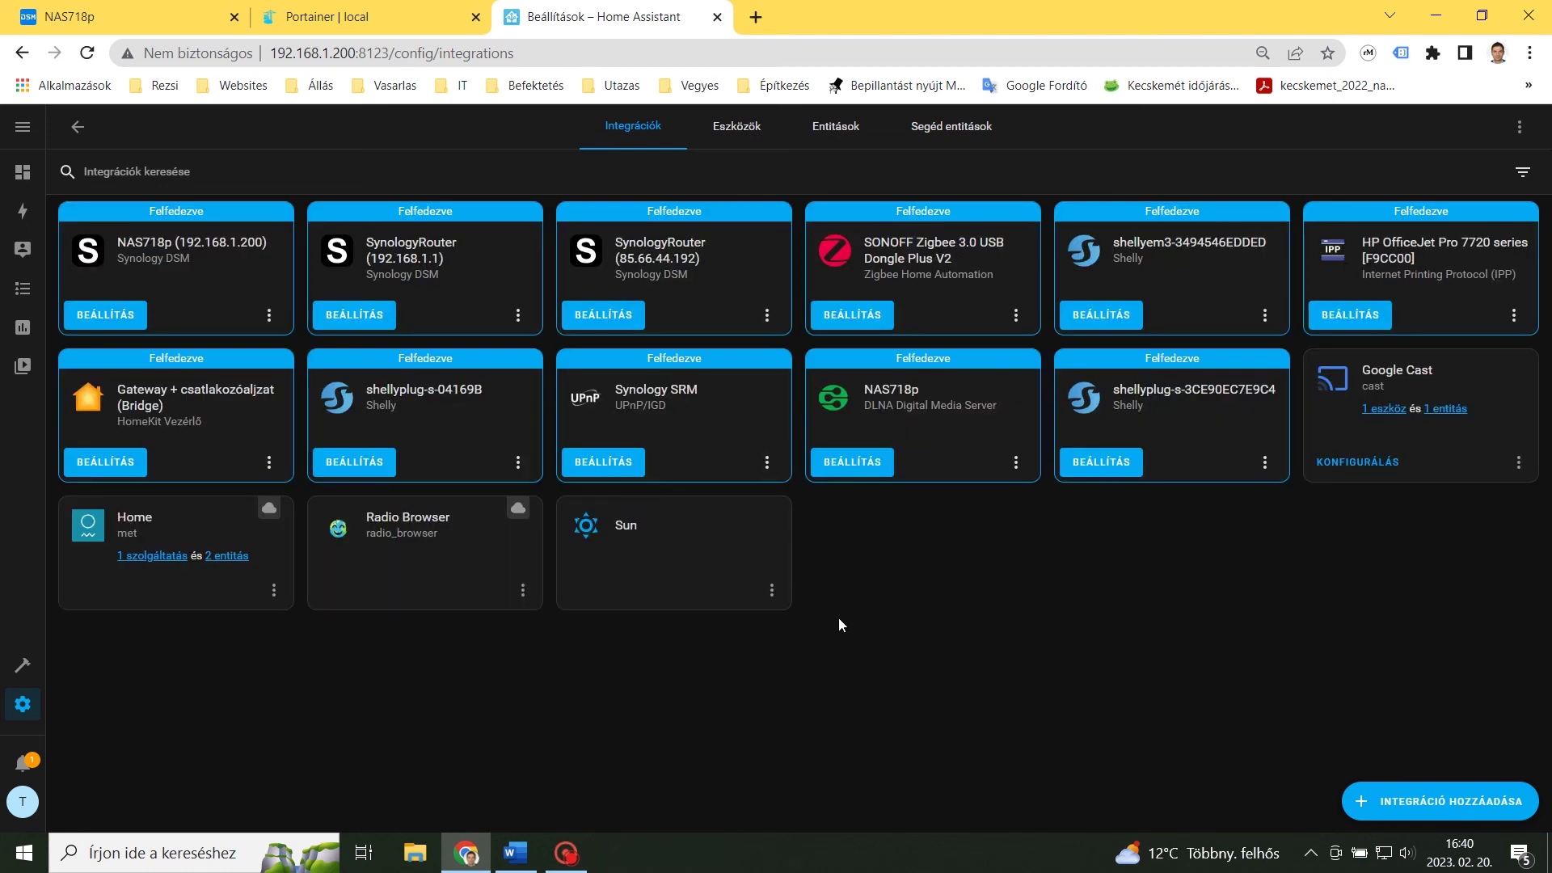
{"action": "left_click", "coordinate": [411, 17]}
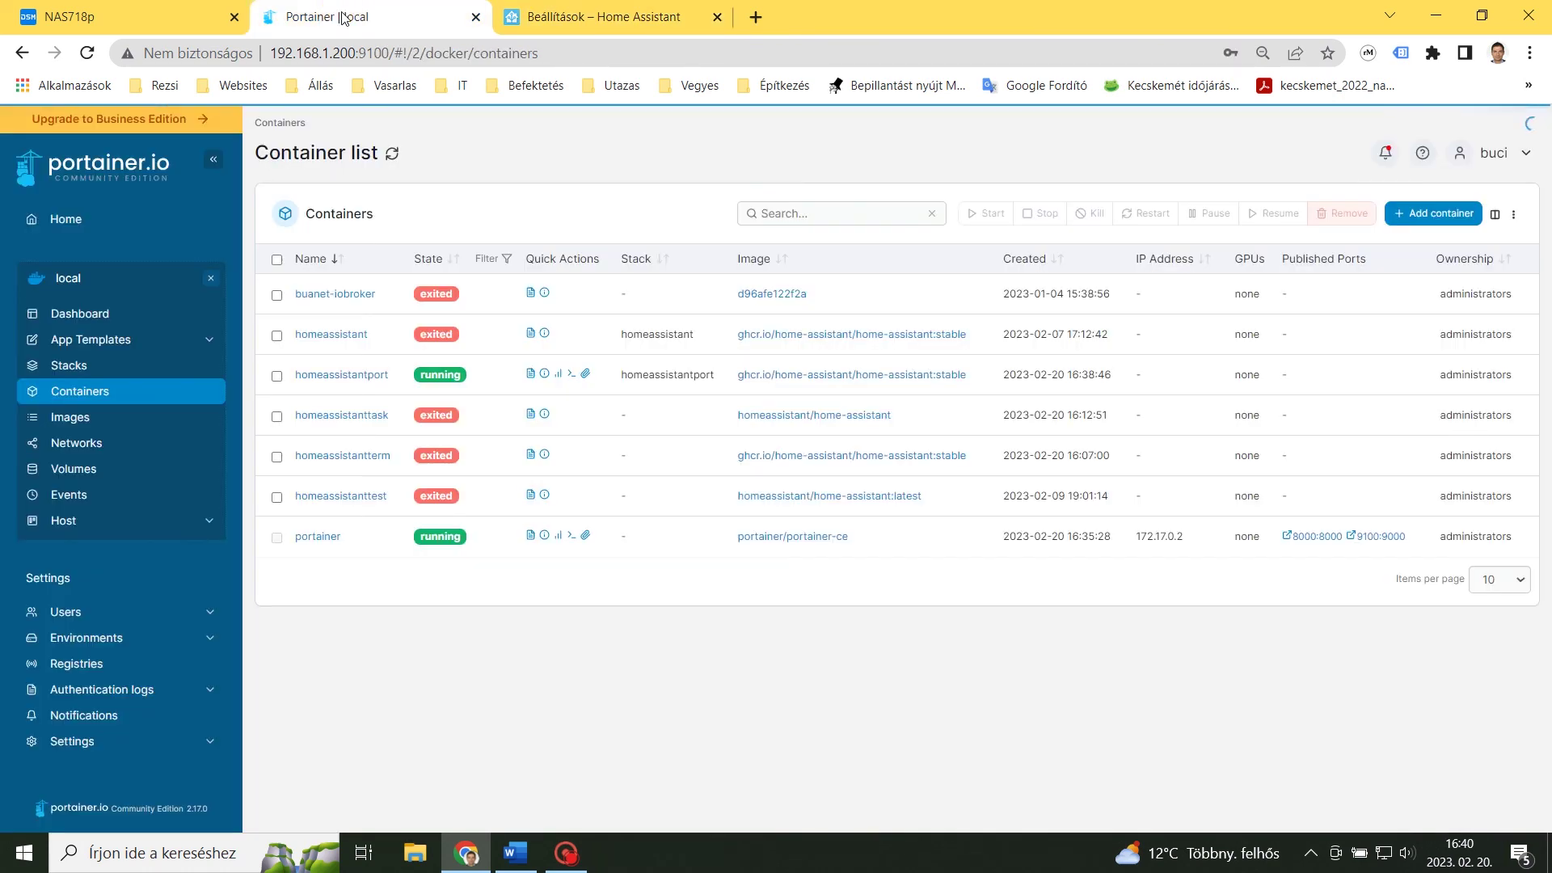
Inspect homeassistantport's HostConfig Devices, confirming /dev/ttyACM0 is passed through with rwm permissions.
{"action": "left_click", "coordinate": [367, 377]}
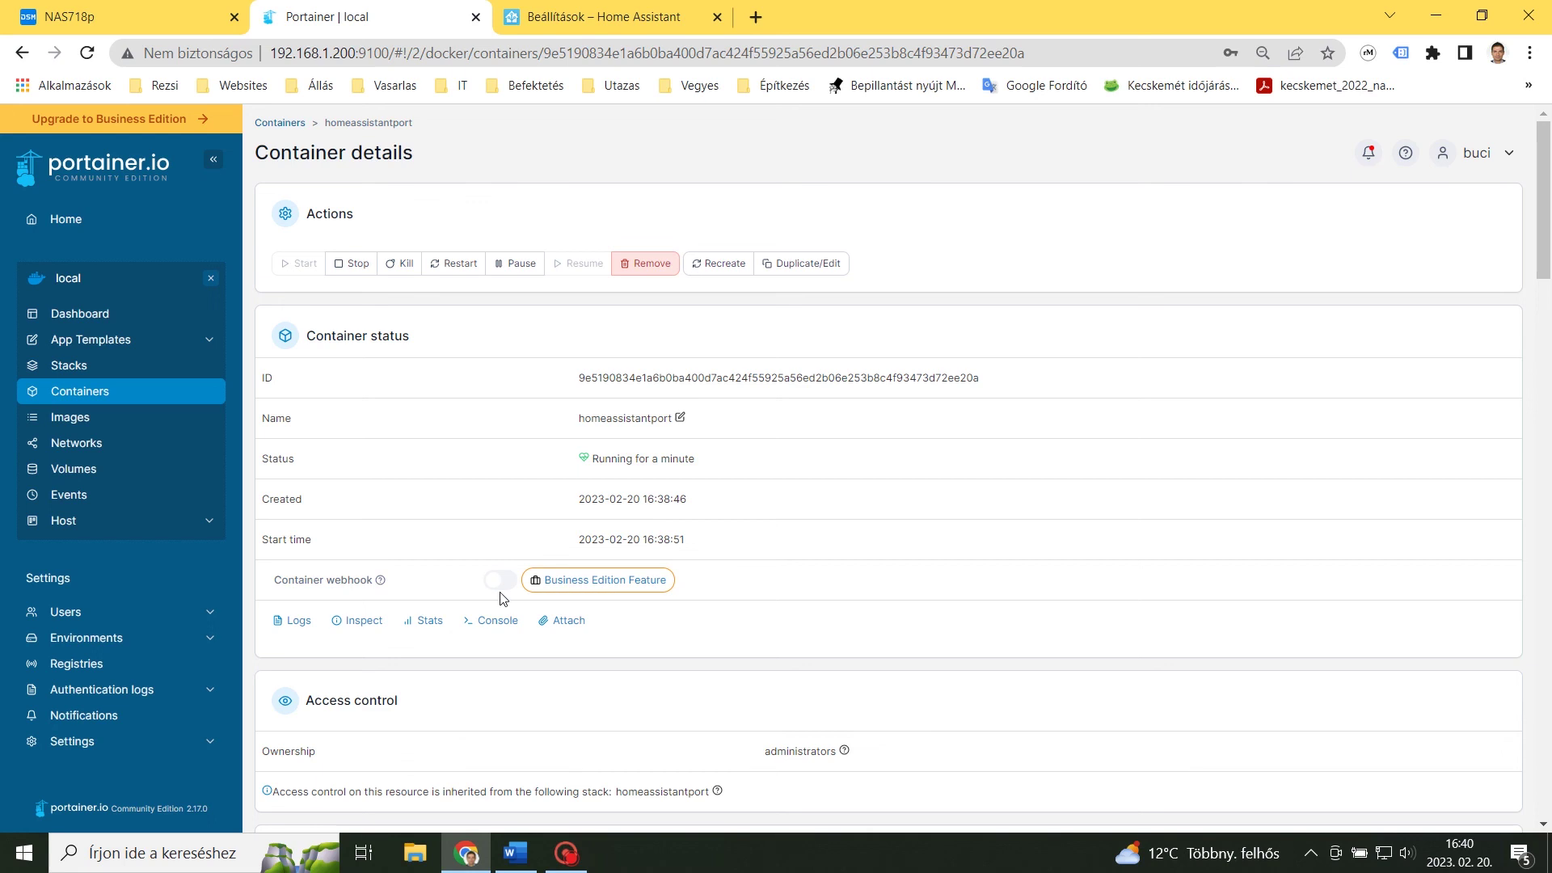
{"action": "left_click", "coordinate": [358, 623]}
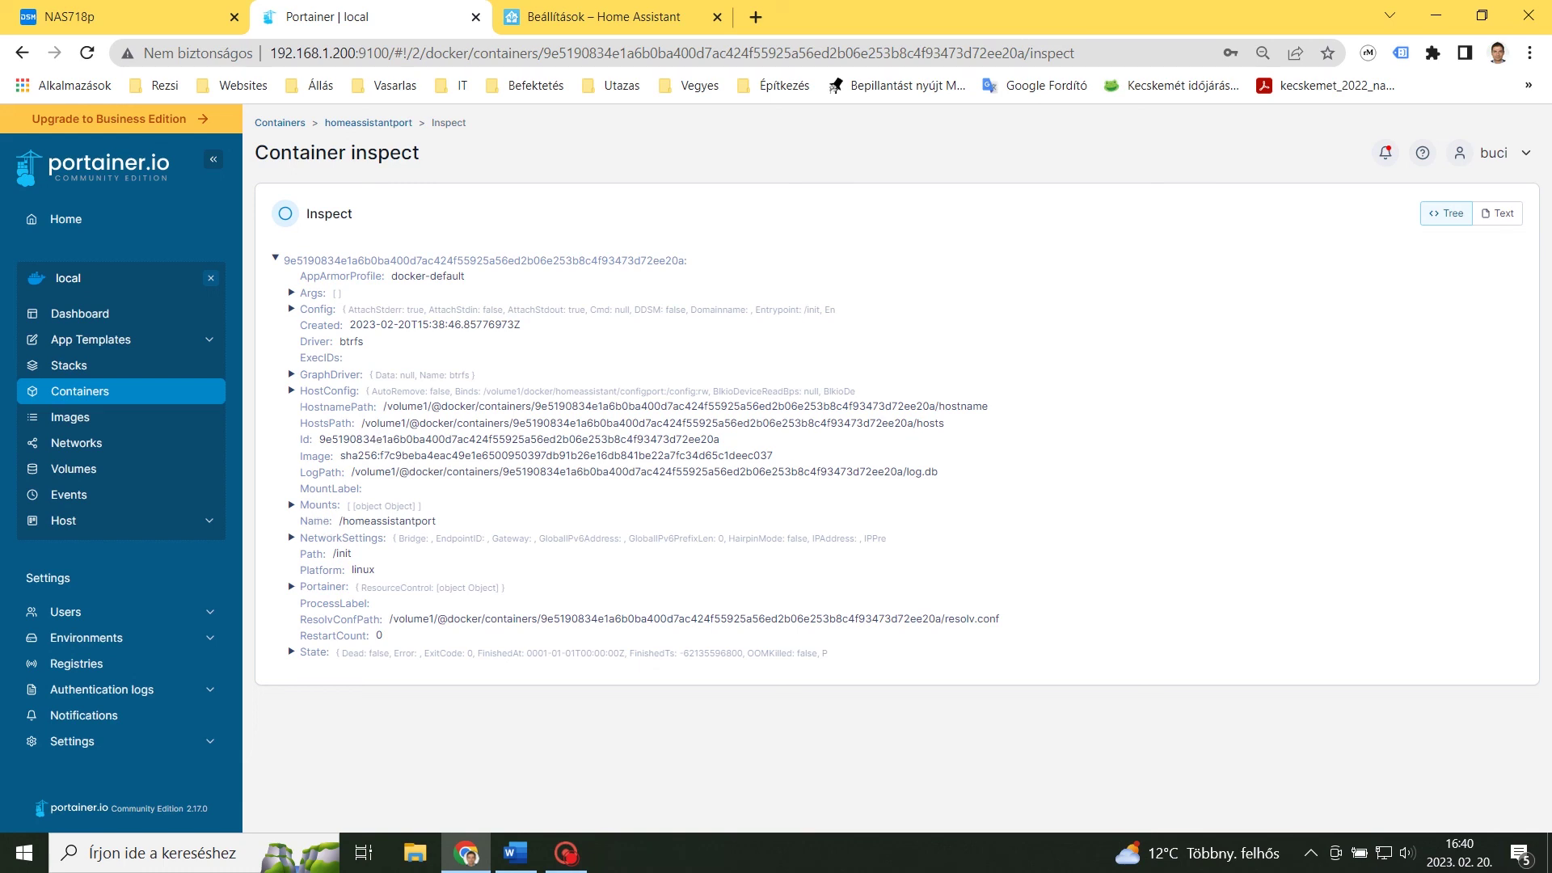
{"action": "left_click", "coordinate": [291, 391]}
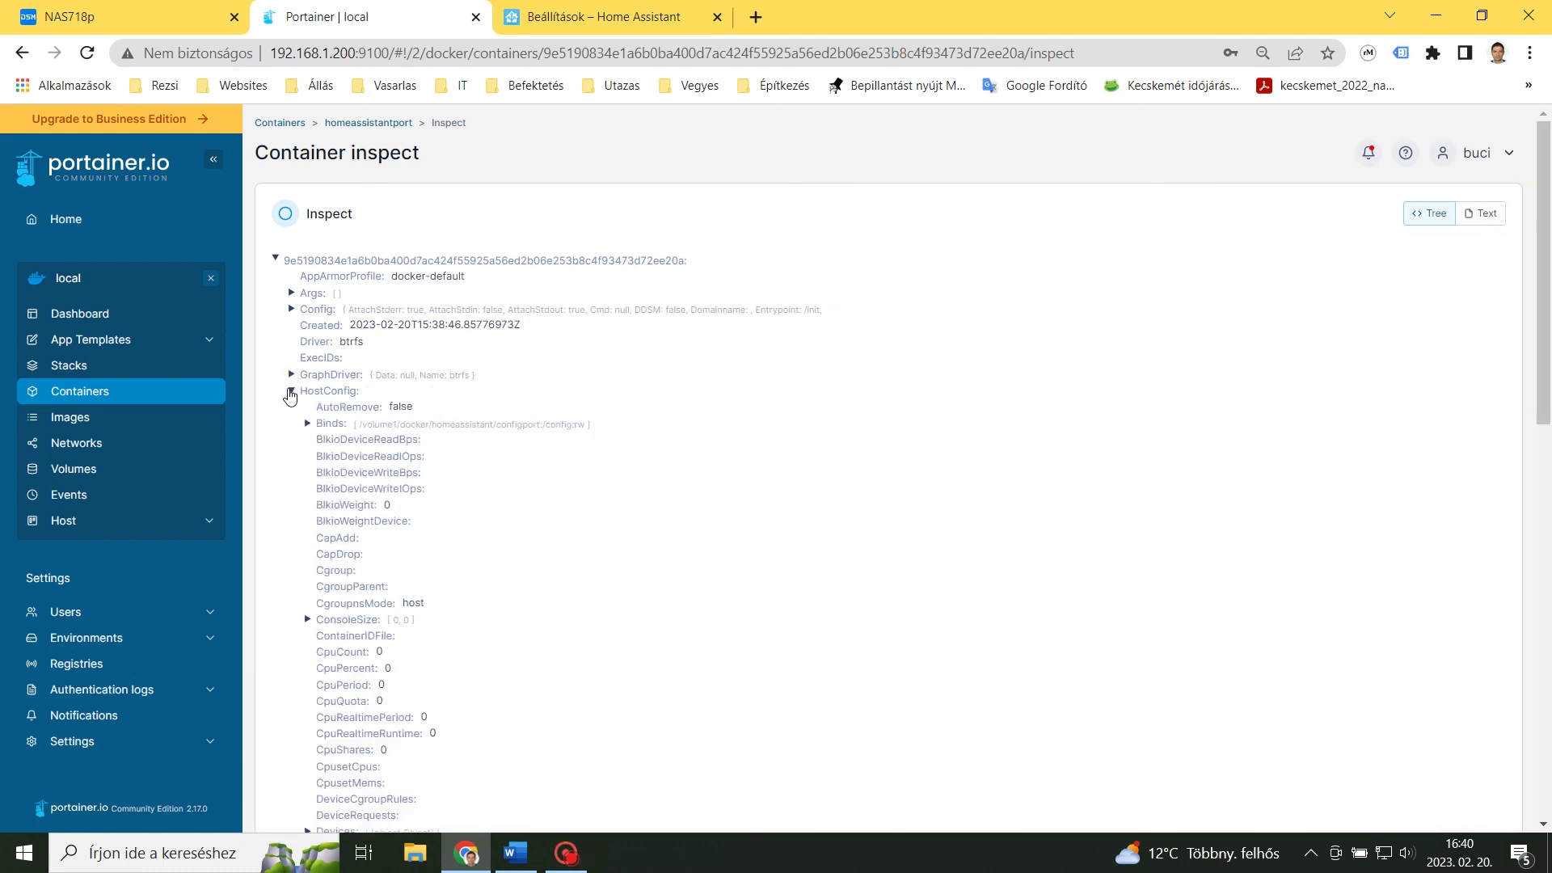
{"action": "scroll", "coordinate": [279, 566], "scroll_direction": "down", "scroll_amount": 5}
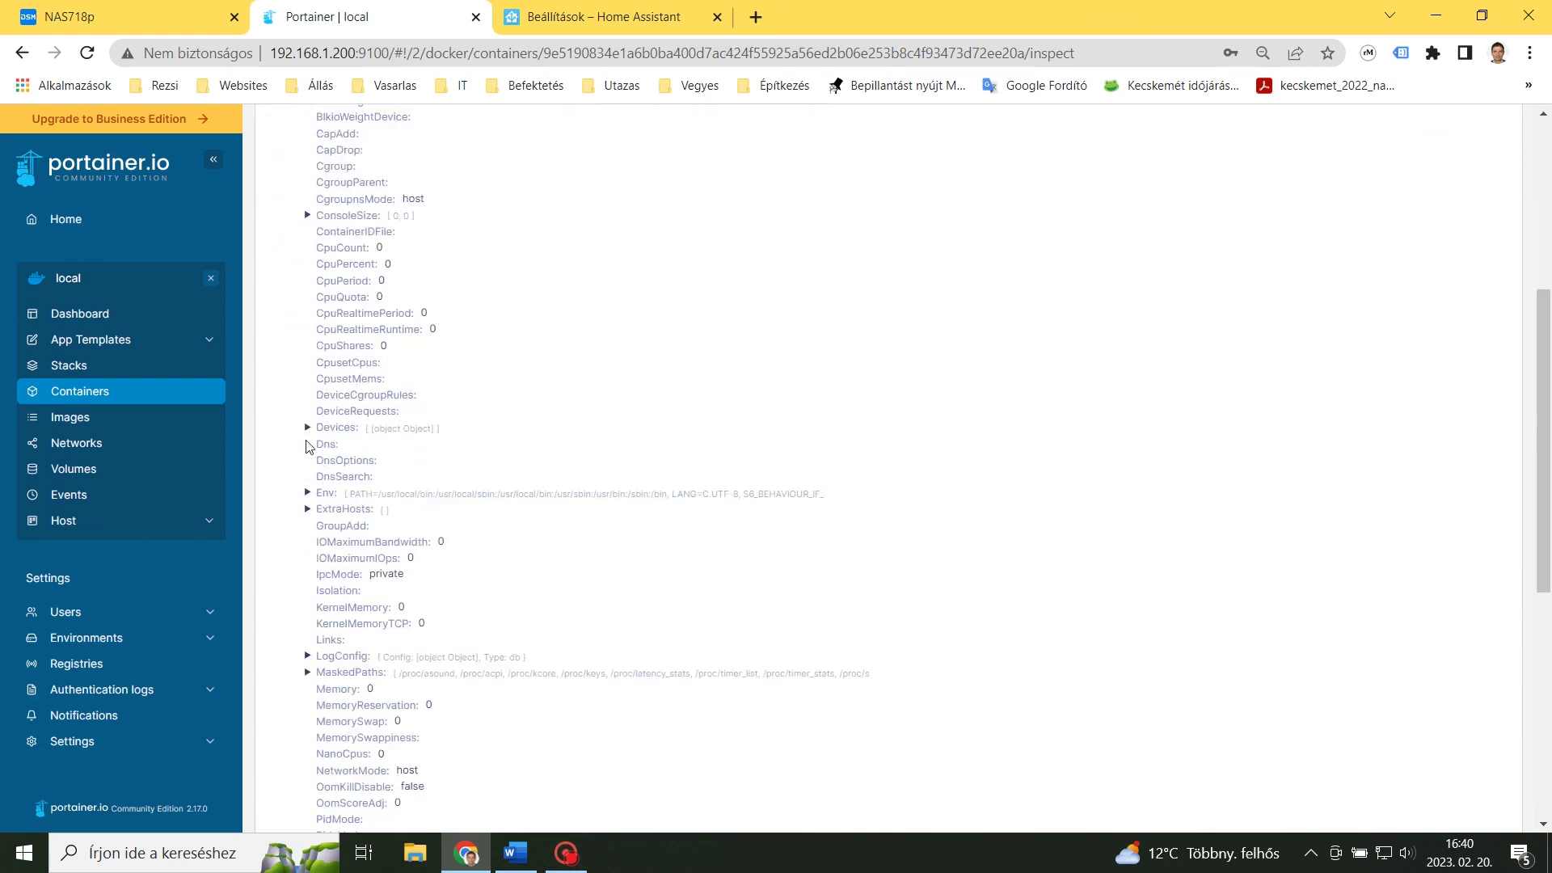
{"action": "left_click", "coordinate": [308, 426]}
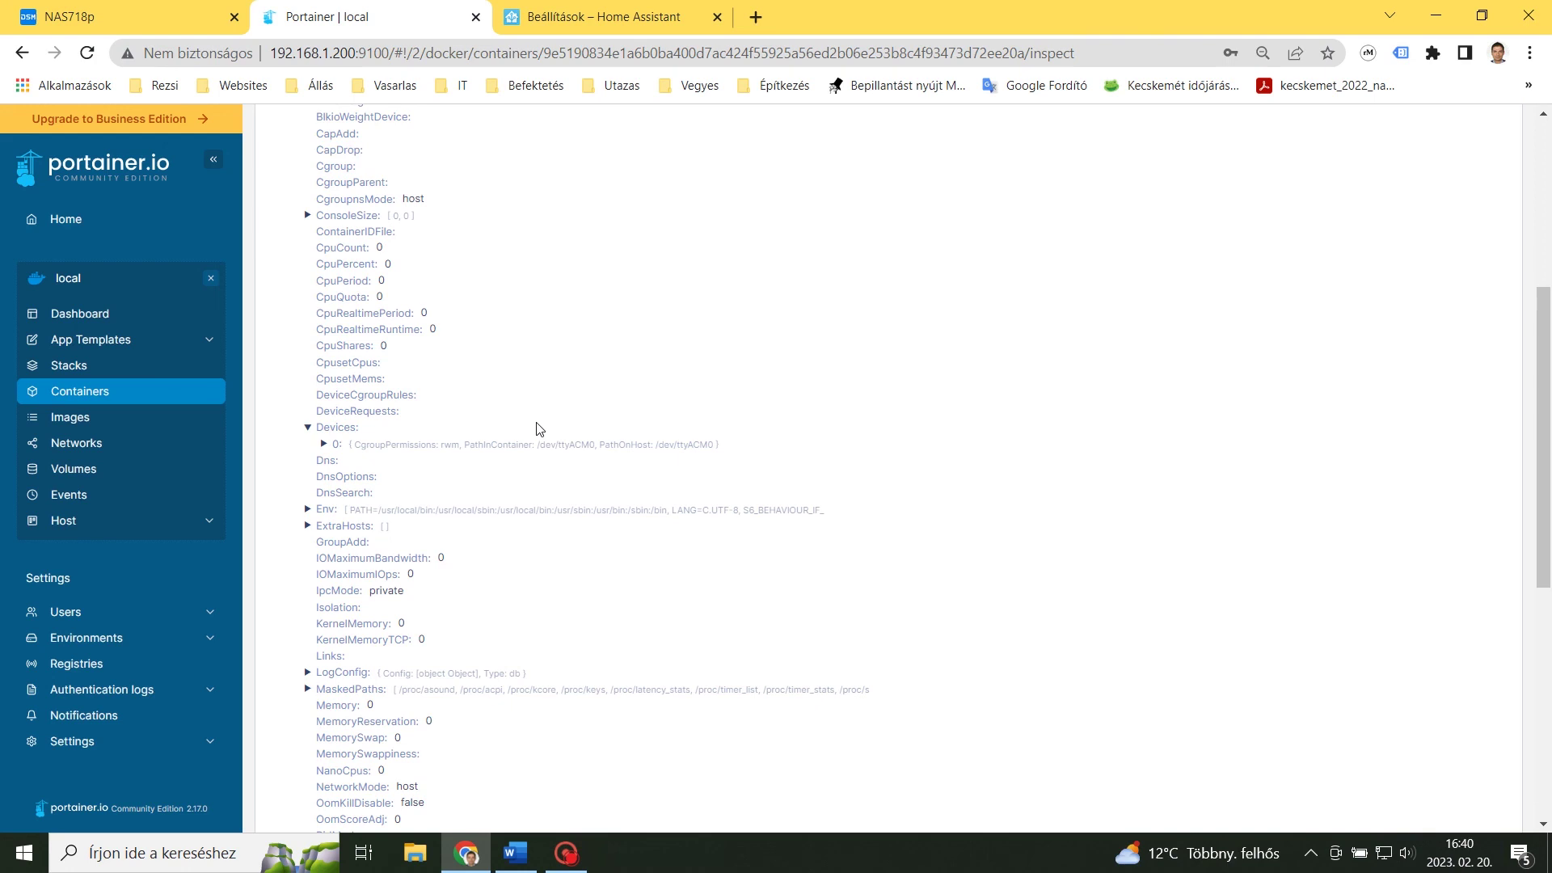
{"action": "left_click_drag", "start_coordinate": [728, 440], "coordinate": [349, 444]}
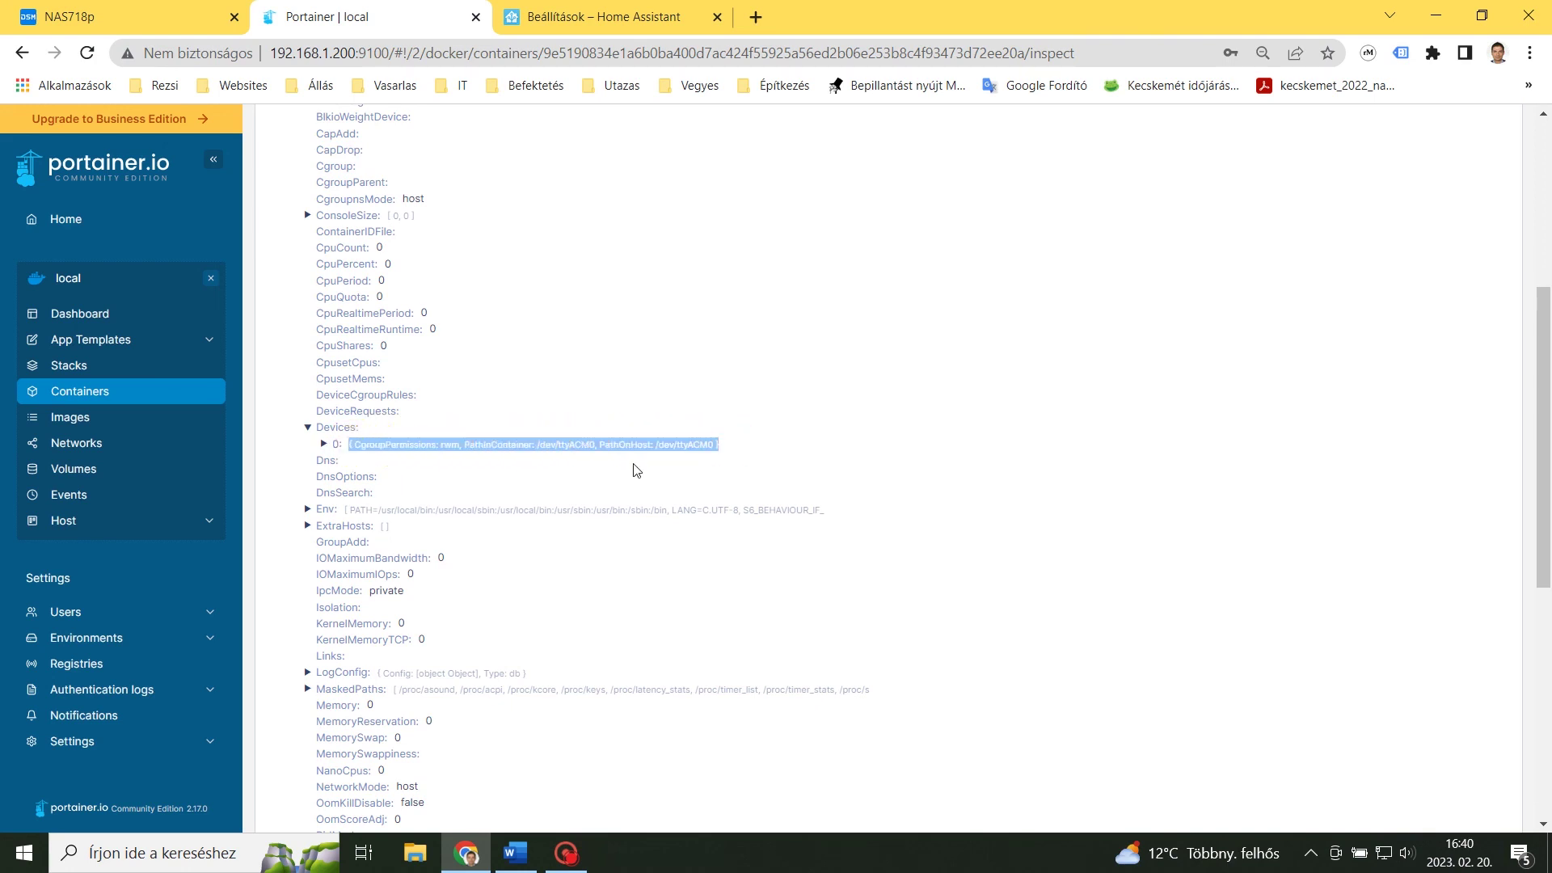
{"action": "scroll", "coordinate": [634, 469], "scroll_direction": "down", "scroll_amount": 7}
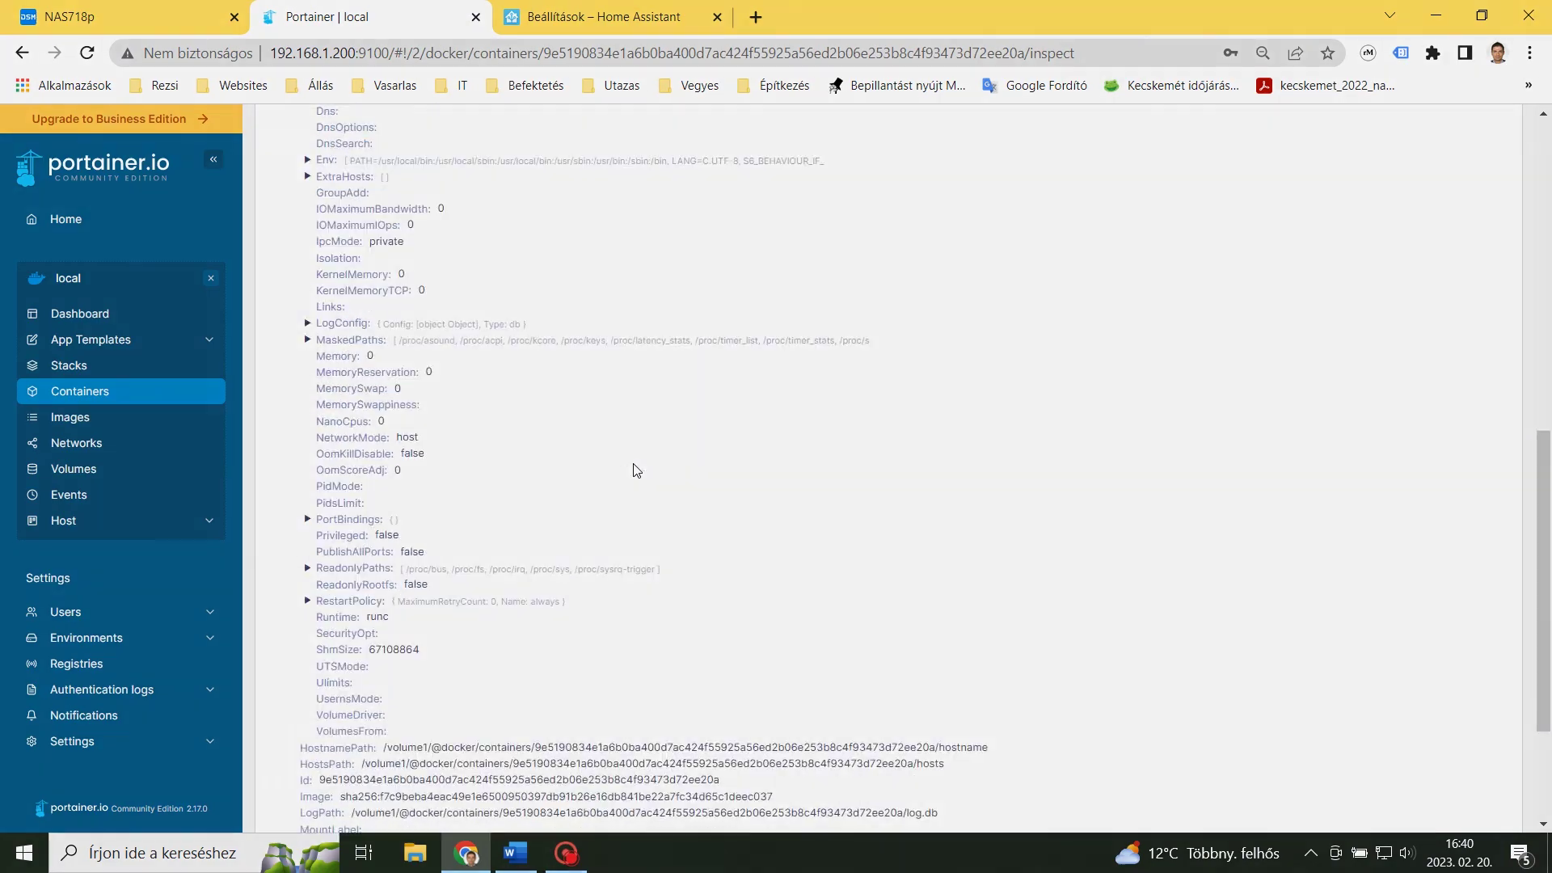